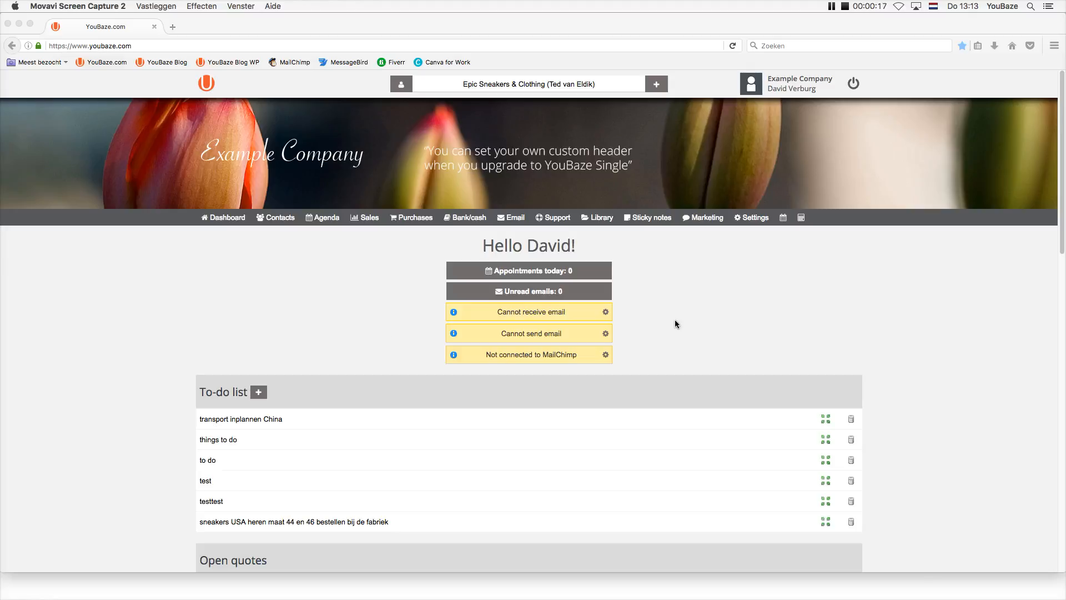
Go through Settings > My account to reach the My business page.
{"action": "left_click", "coordinate": [780, 83]}
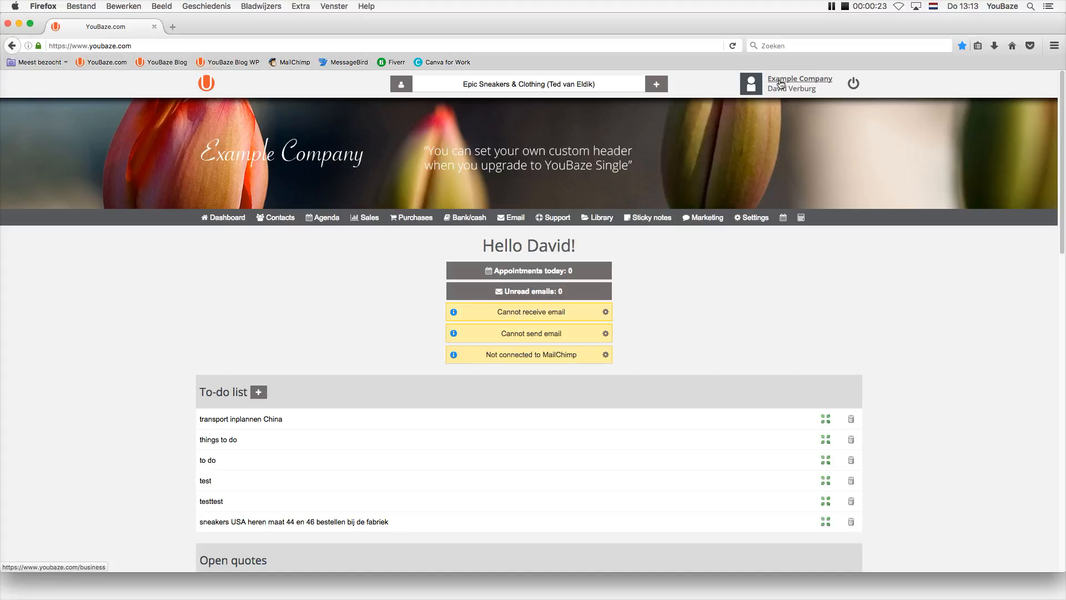
{"action": "left_click", "coordinate": [780, 83]}
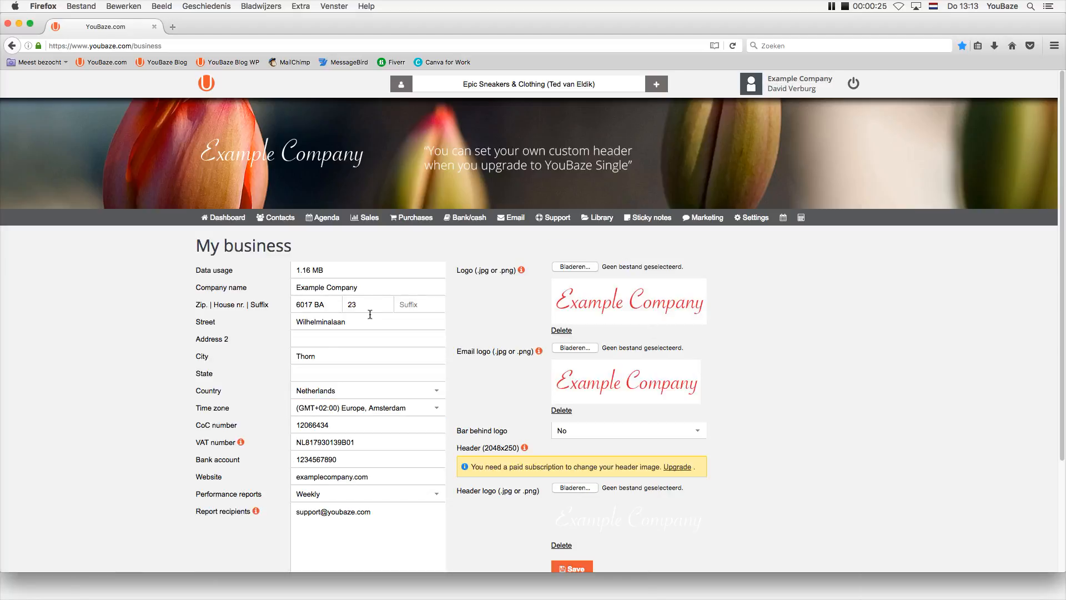
{"action": "left_click", "coordinate": [752, 217]}
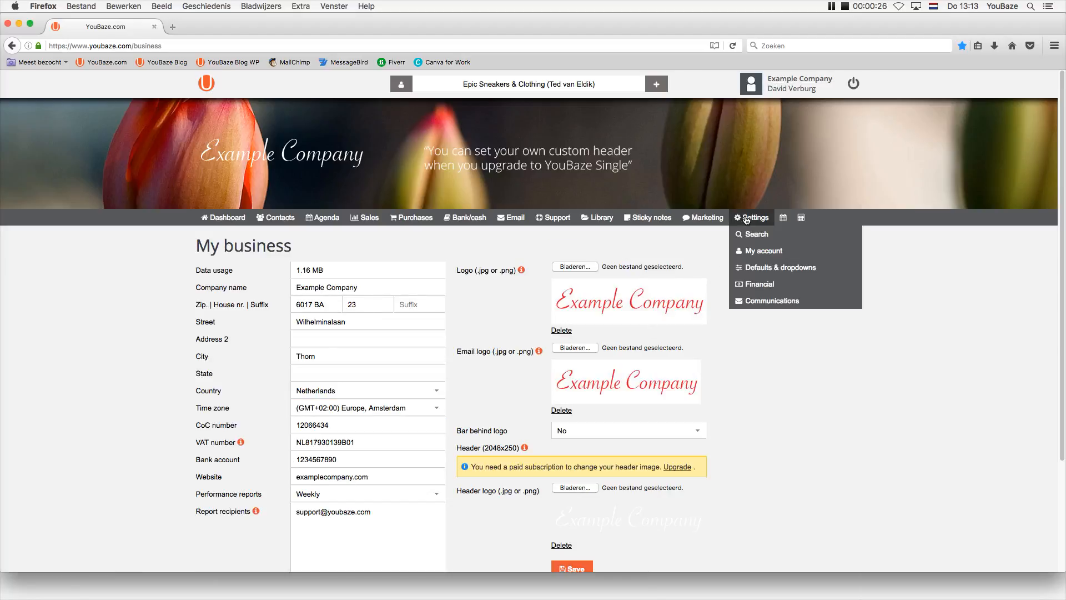
{"action": "left_click", "coordinate": [755, 259]}
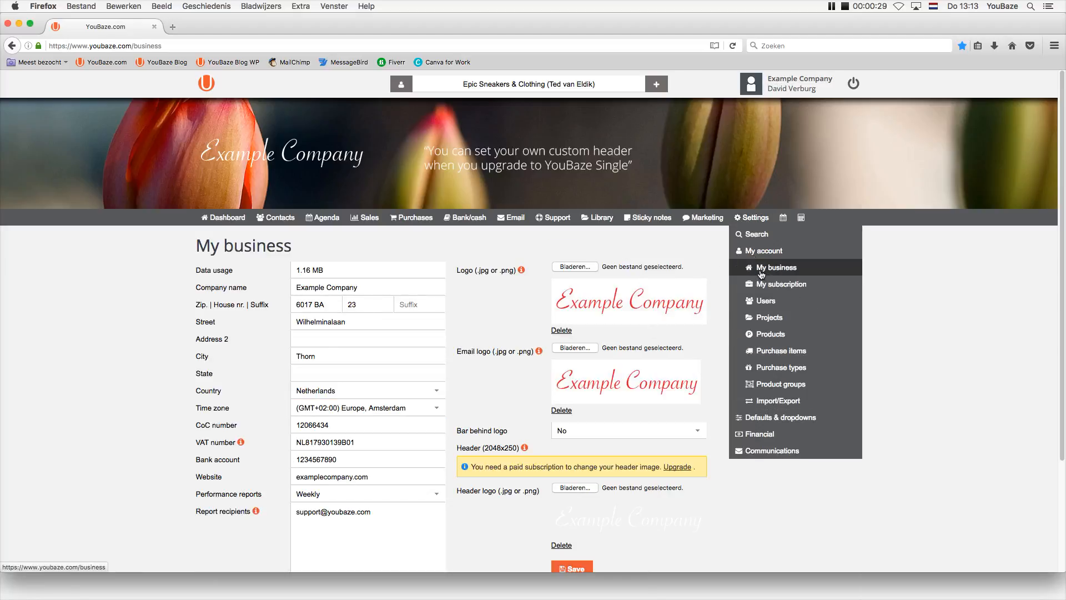
{"action": "left_click", "coordinate": [778, 82]}
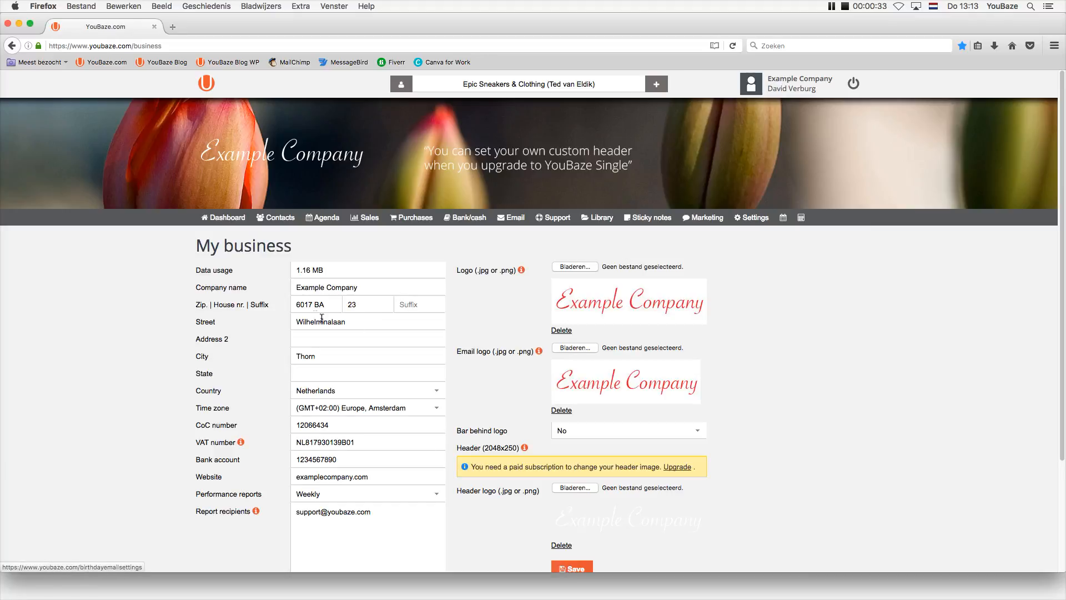
Review the company name, CoC number and the fields' information icons.
{"action": "left_click_drag", "start_coordinate": [375, 293], "coordinate": [291, 288]}
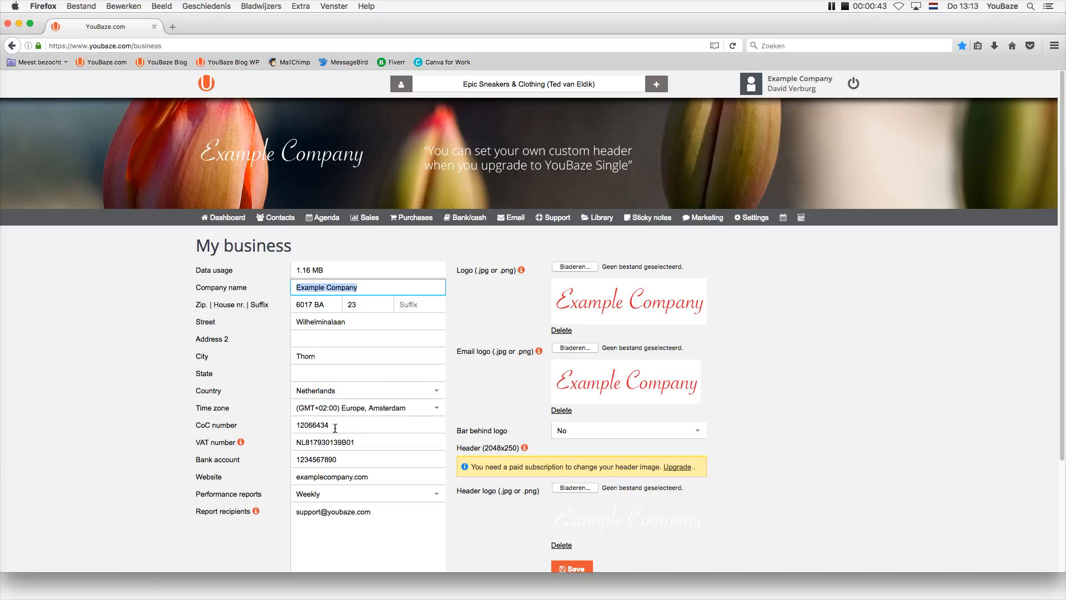
{"action": "left_click_drag", "start_coordinate": [337, 425], "coordinate": [298, 424]}
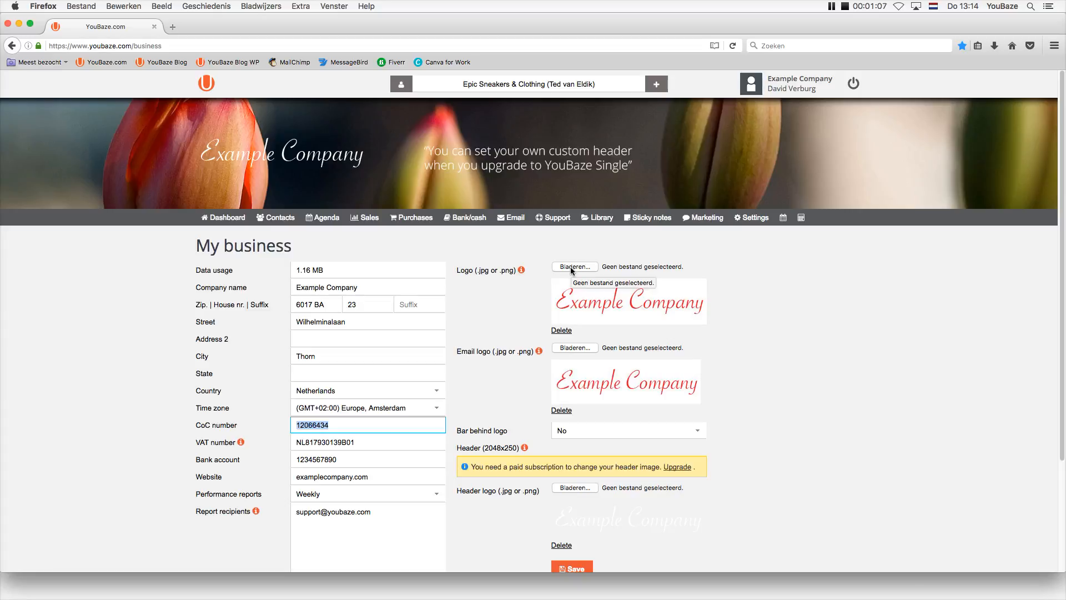
{"action": "mouse_move", "coordinate": [520, 273]}
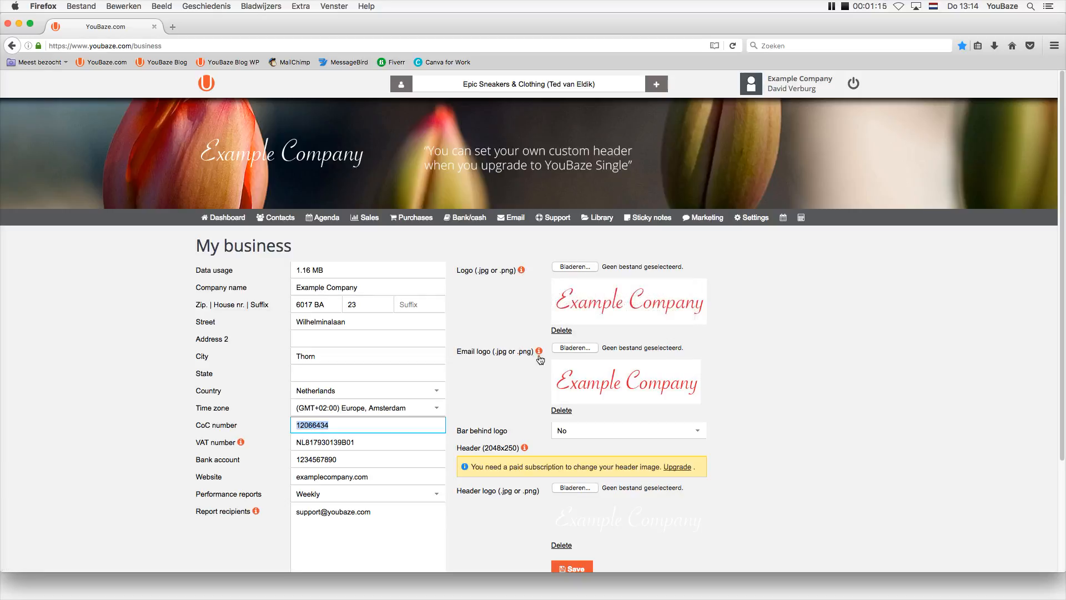
{"action": "mouse_move", "coordinate": [538, 355]}
Delete the current header logo and choose example-company-diap.png as the replacement.
{"action": "left_click", "coordinate": [562, 545]}
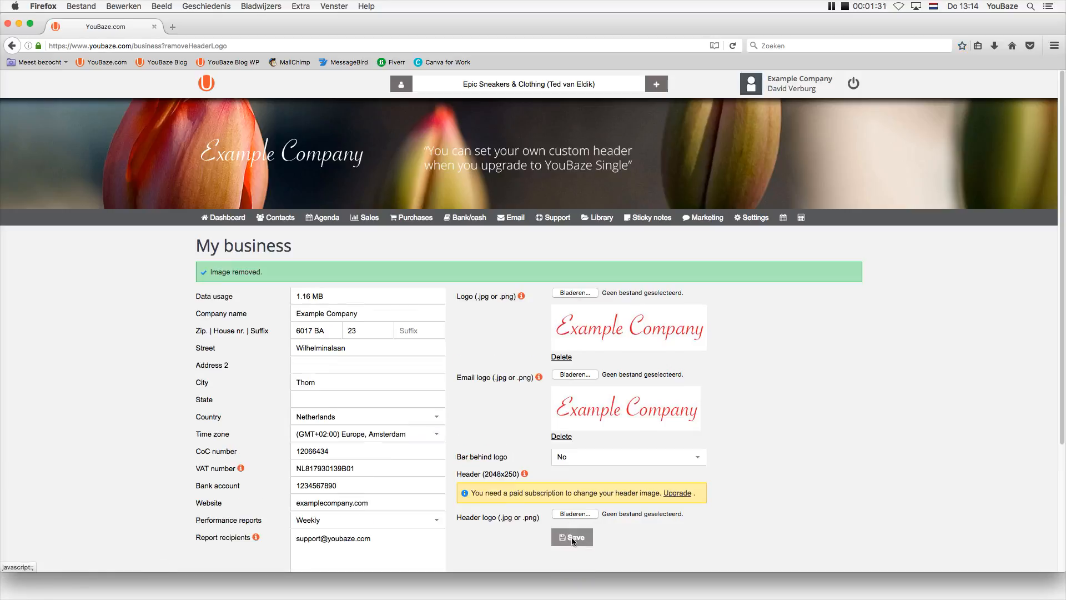
{"action": "left_click", "coordinate": [573, 536]}
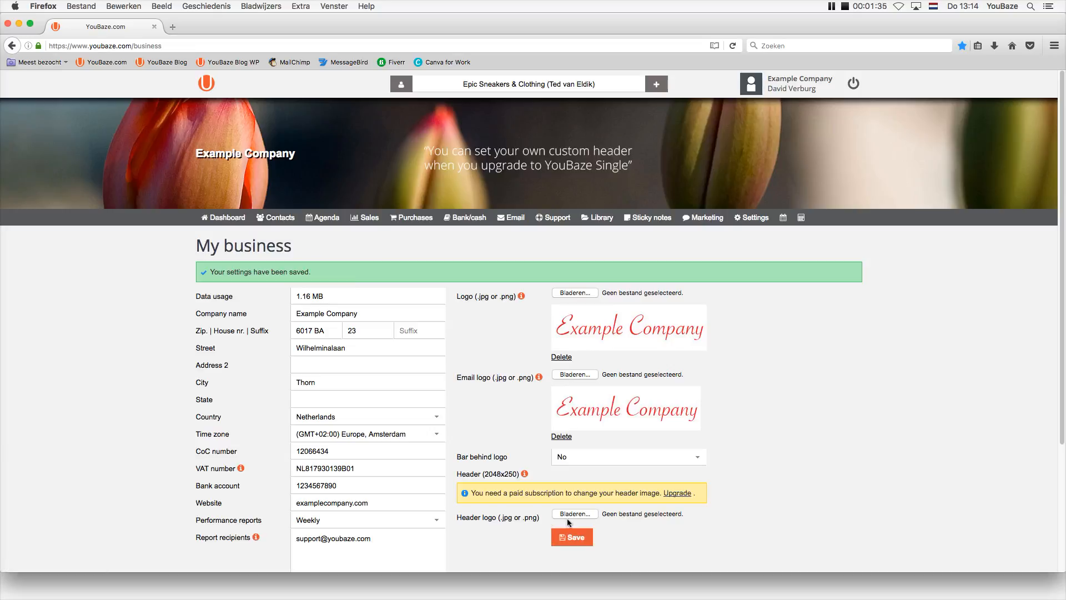
{"action": "left_click", "coordinate": [567, 517]}
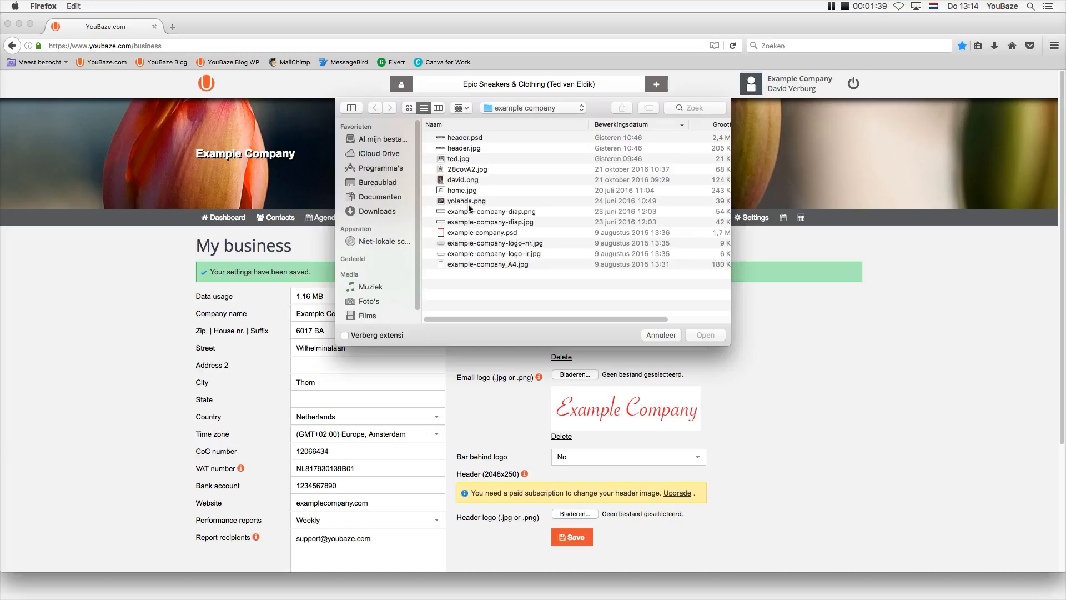
{"action": "left_click", "coordinate": [460, 214]}
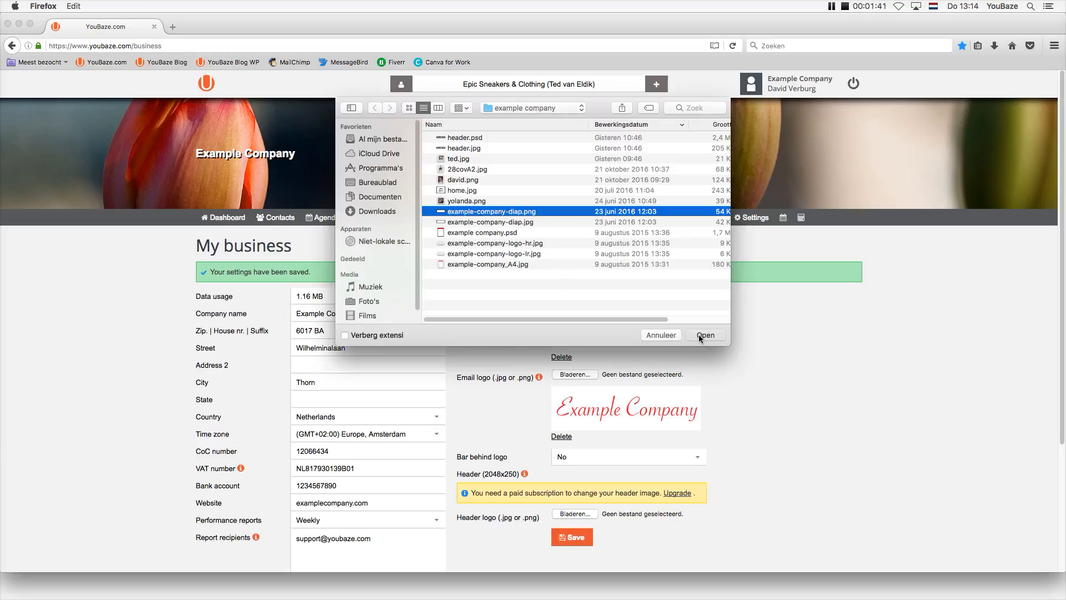
{"action": "left_click", "coordinate": [698, 334]}
Save the new header logo and reload the page, confirming the resend.
{"action": "left_click", "coordinate": [572, 536]}
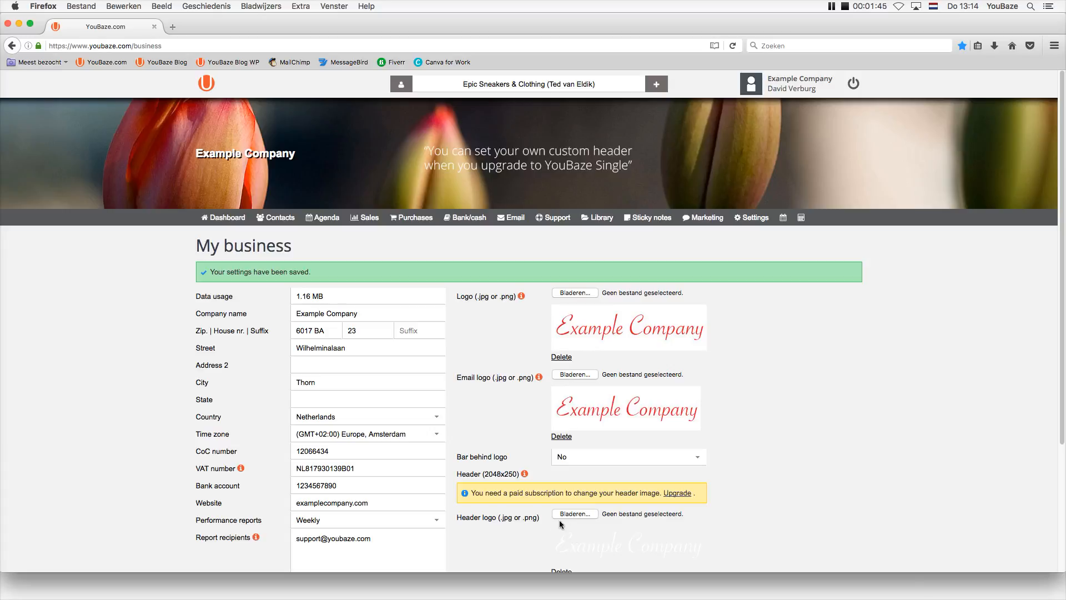
{"action": "key", "text": "super+r"}
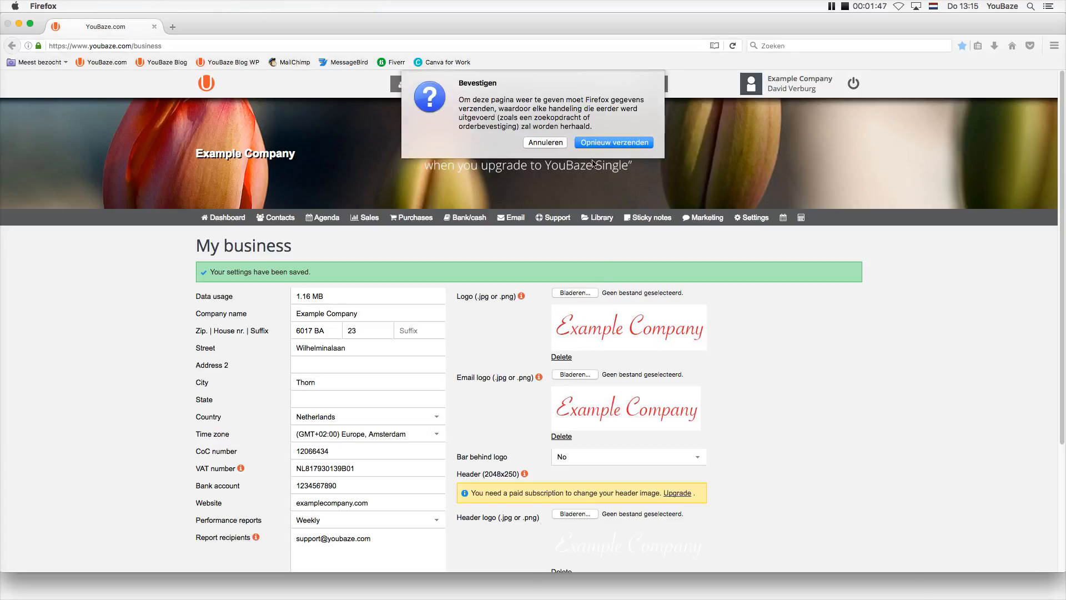
{"action": "left_click", "coordinate": [590, 142]}
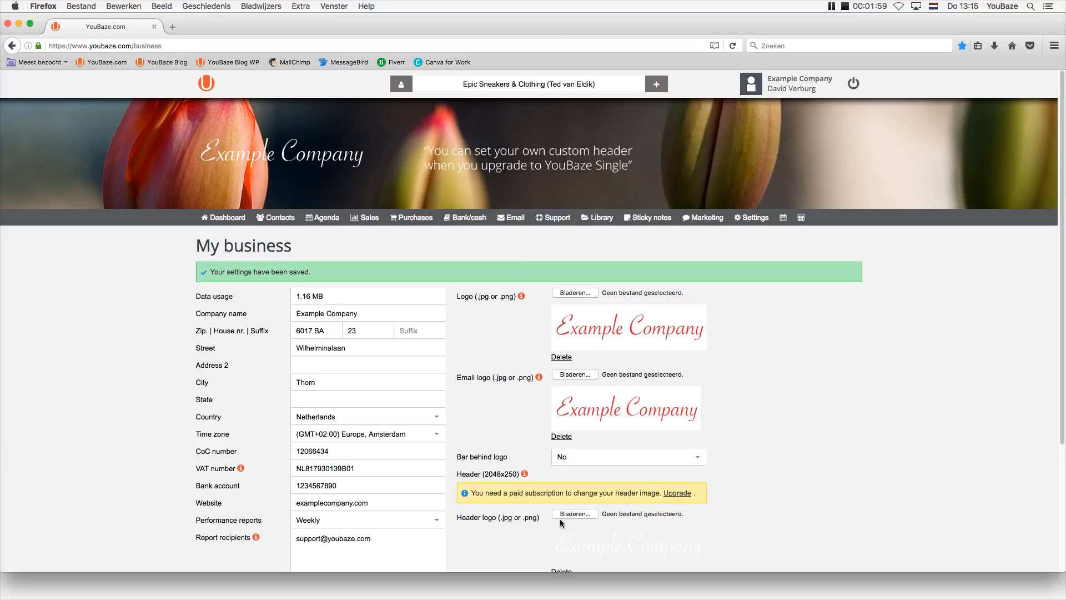
{"action": "left_click", "coordinate": [574, 462]}
{"action": "left_click", "coordinate": [573, 480]}
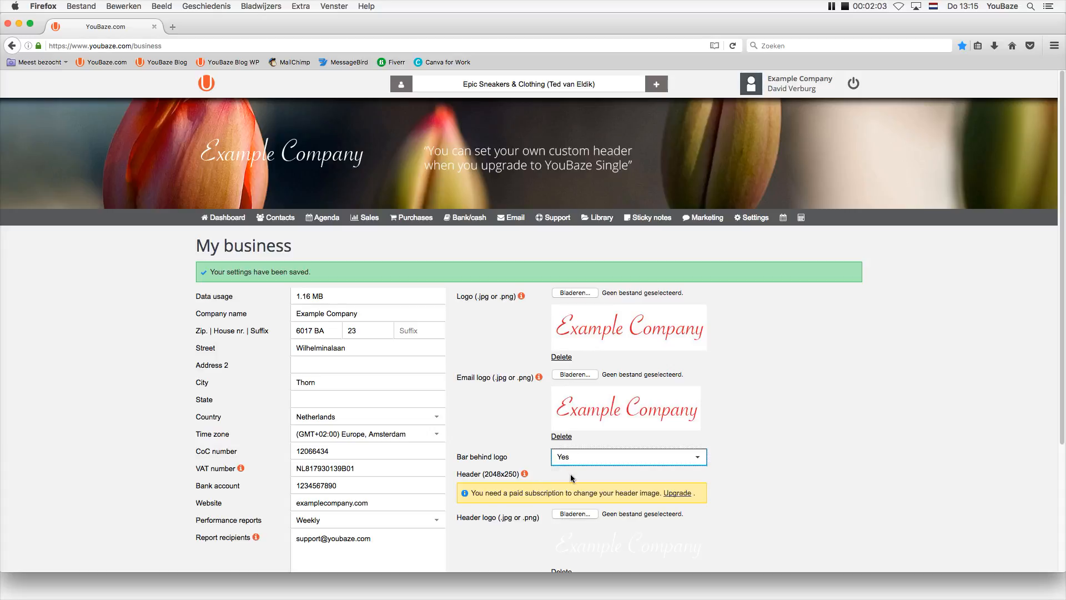
{"action": "left_click", "coordinate": [491, 418]}
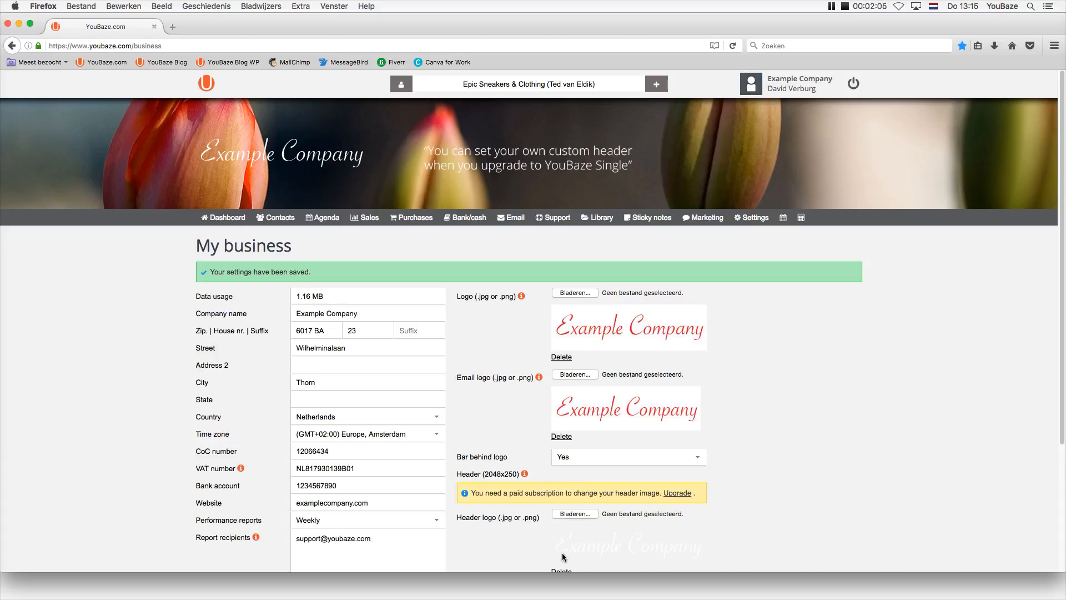
{"action": "scroll", "coordinate": [1059, 437], "scroll_direction": "down", "scroll_amount": 3}
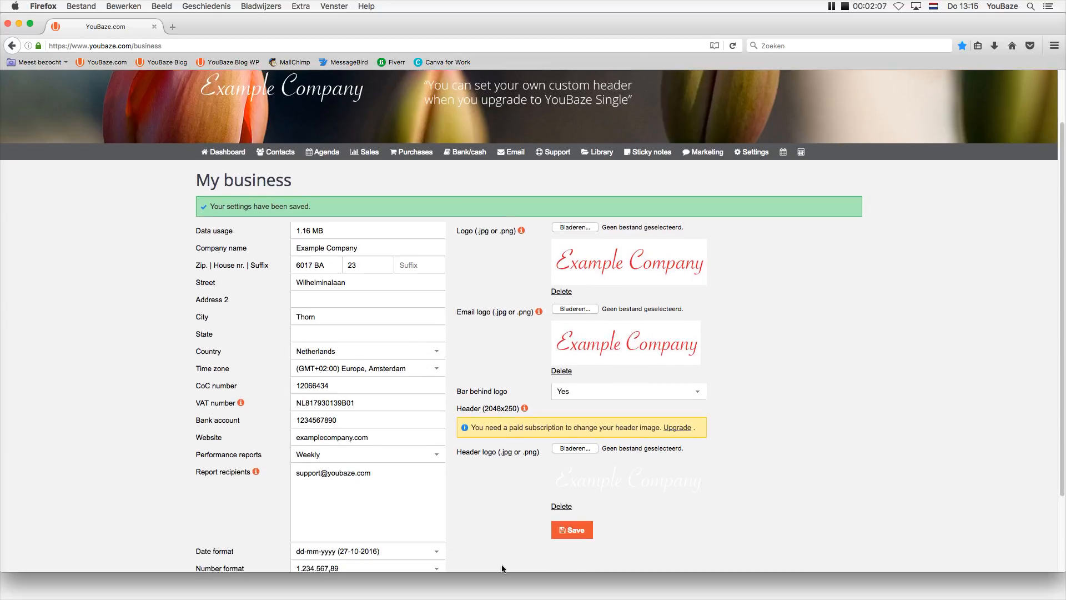
{"action": "left_click", "coordinate": [580, 534]}
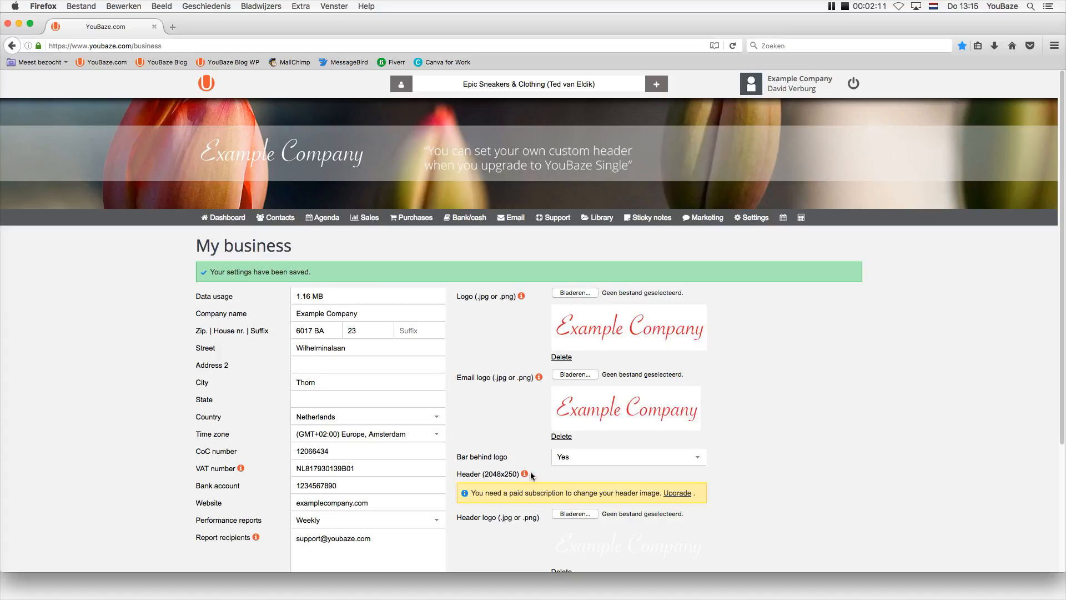
{"action": "left_click", "coordinate": [569, 459]}
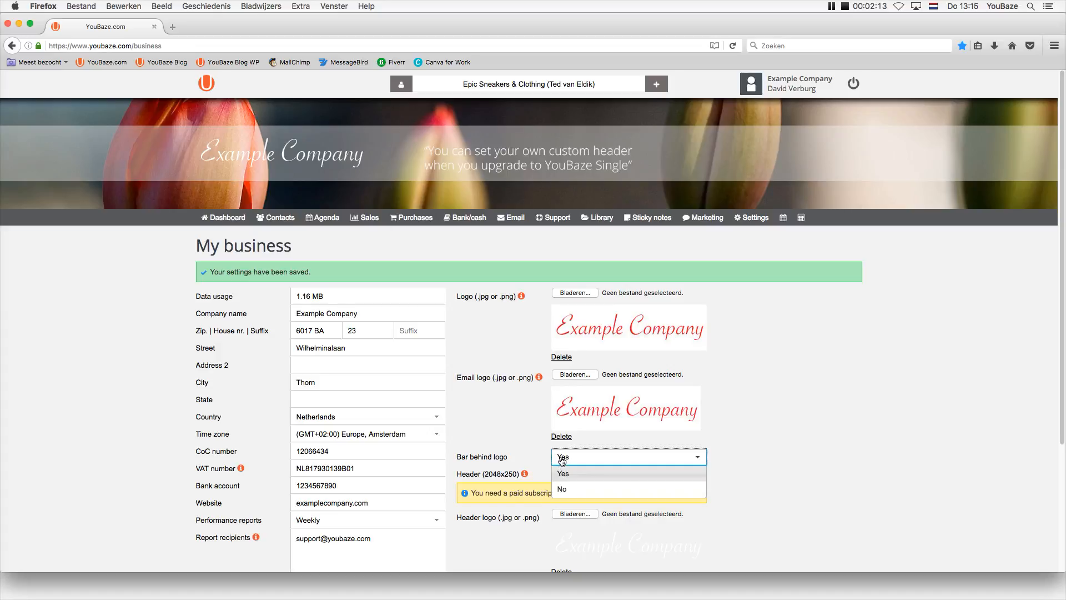
{"action": "left_click", "coordinate": [572, 485]}
{"action": "scroll", "coordinate": [744, 532], "scroll_direction": "down", "scroll_amount": 5}
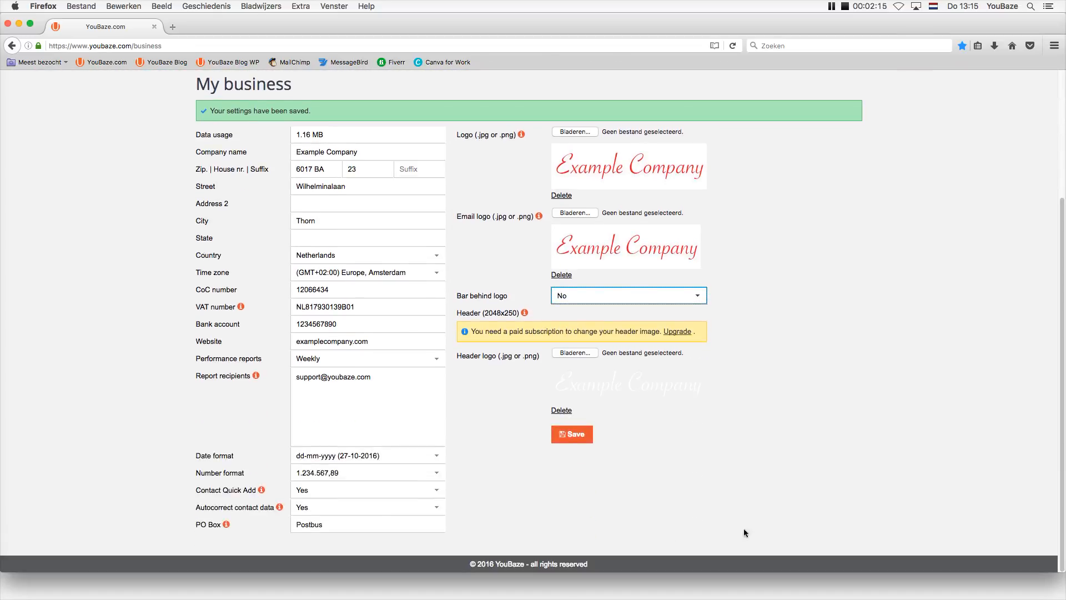
{"action": "left_click", "coordinate": [572, 436]}
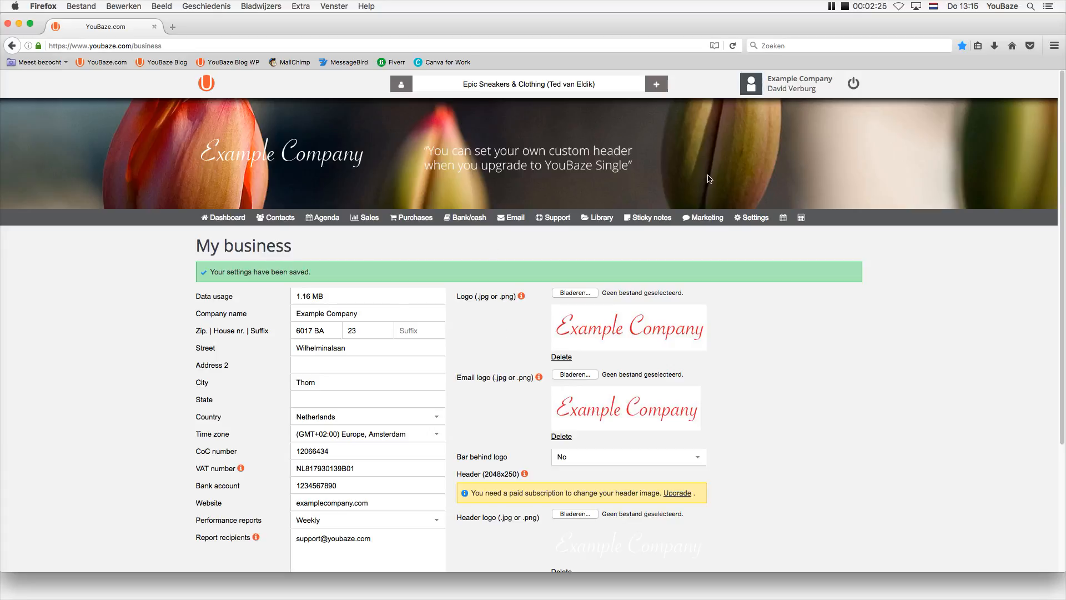
Open the current user's profile and upload david.png as the avatar.
{"action": "left_click", "coordinate": [747, 87]}
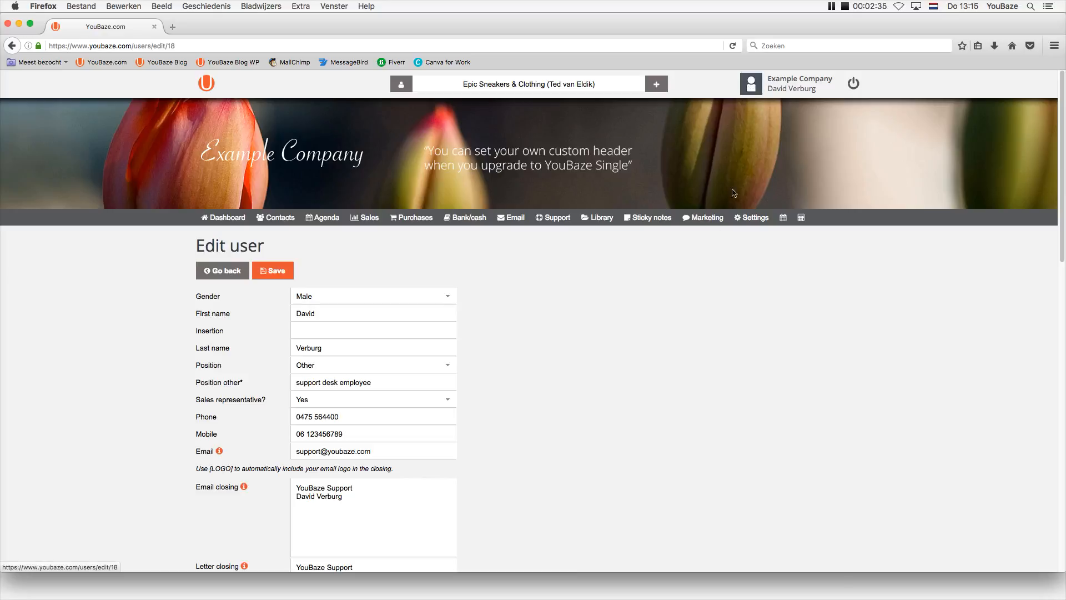
{"action": "scroll", "coordinate": [1057, 260], "scroll_direction": "down", "scroll_amount": 8}
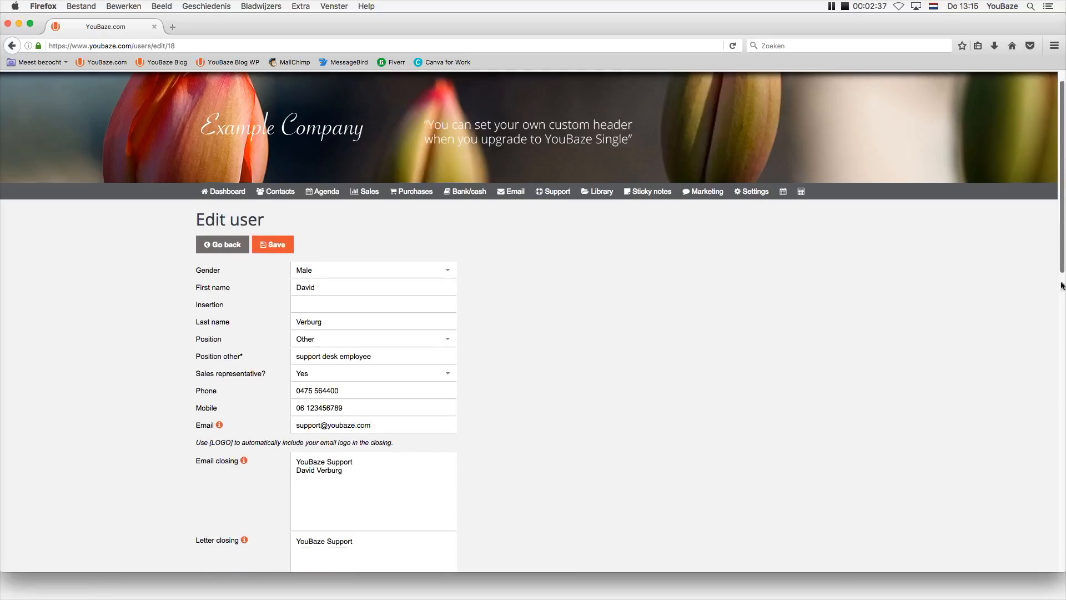
{"action": "mouse_move", "coordinate": [339, 377]}
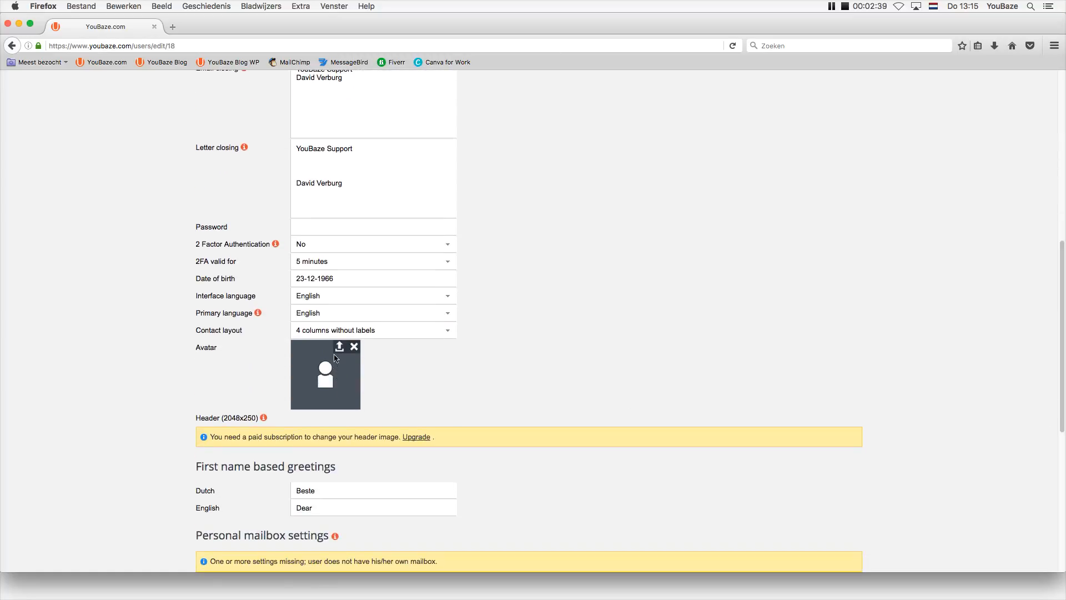
{"action": "left_click", "coordinate": [339, 347]}
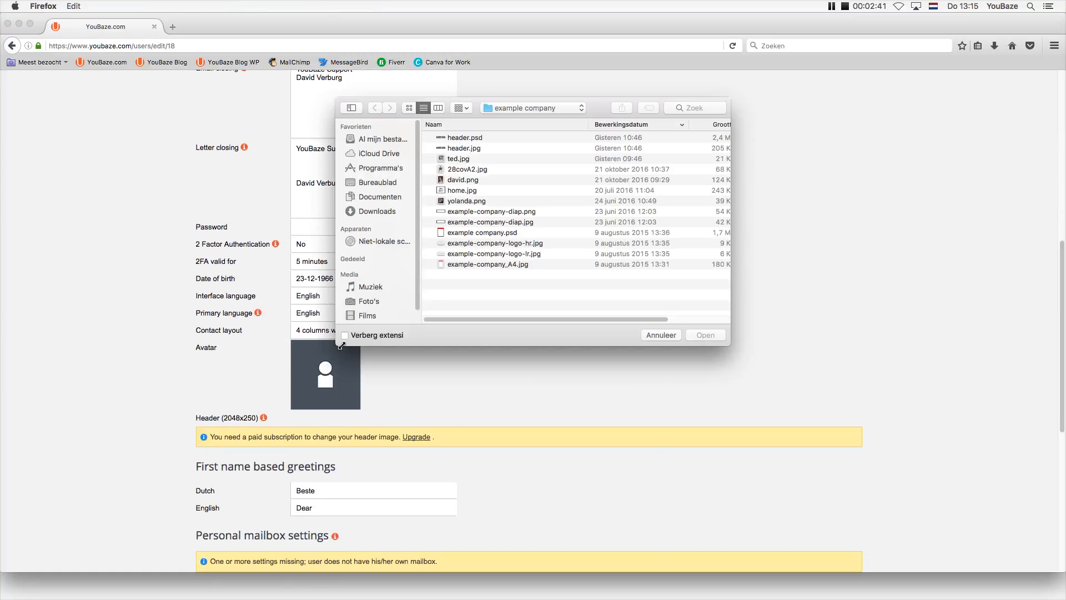
{"action": "left_click", "coordinate": [456, 179]}
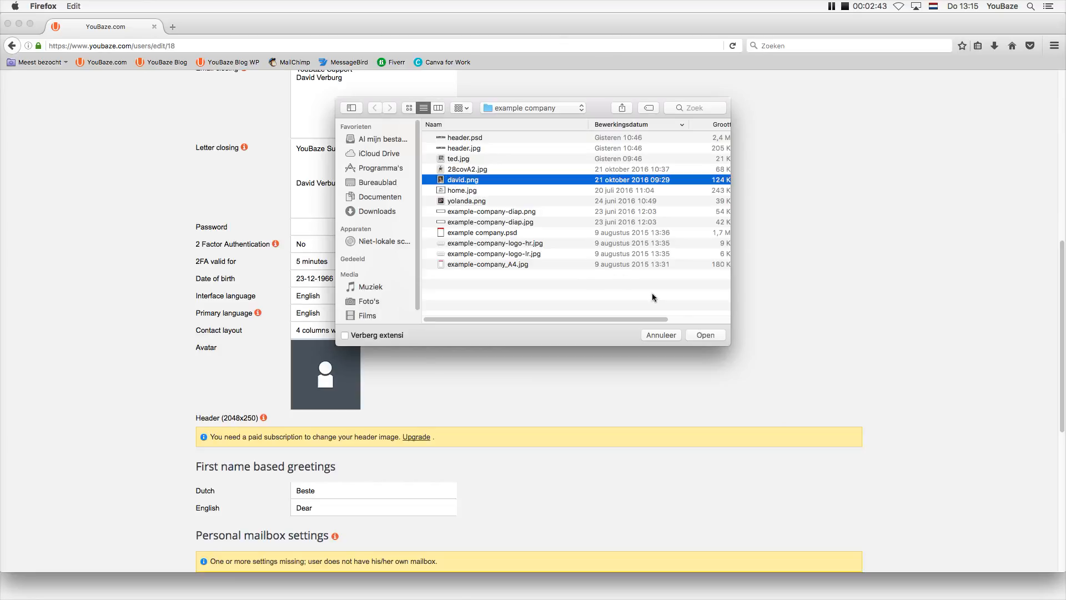
{"action": "left_click", "coordinate": [705, 335]}
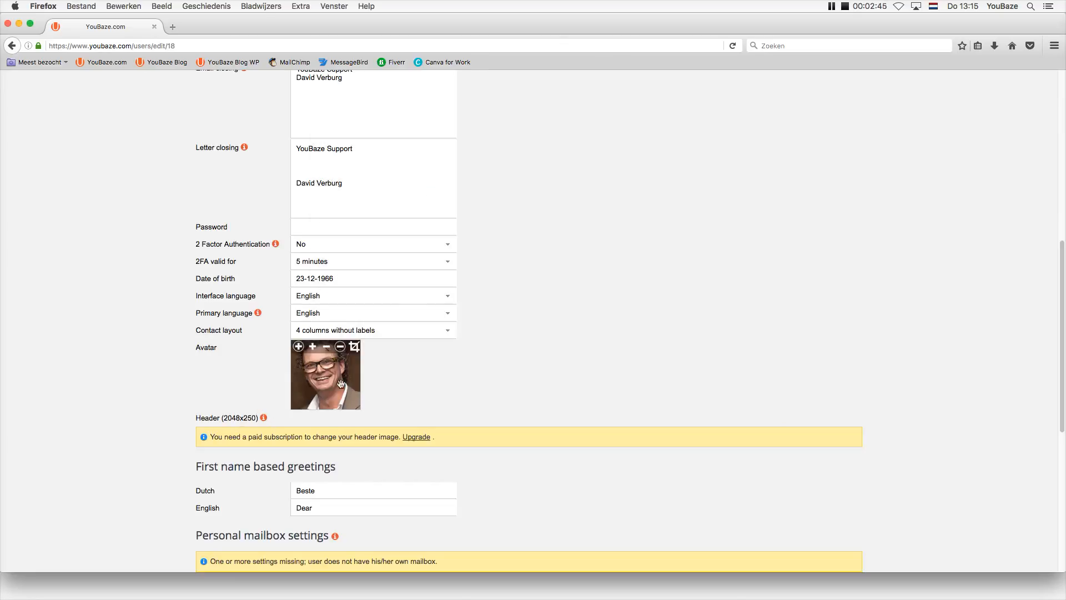
Zoom the avatar out twice, shift it lower, apply the crop and save the profile.
{"action": "left_click", "coordinate": [326, 347]}
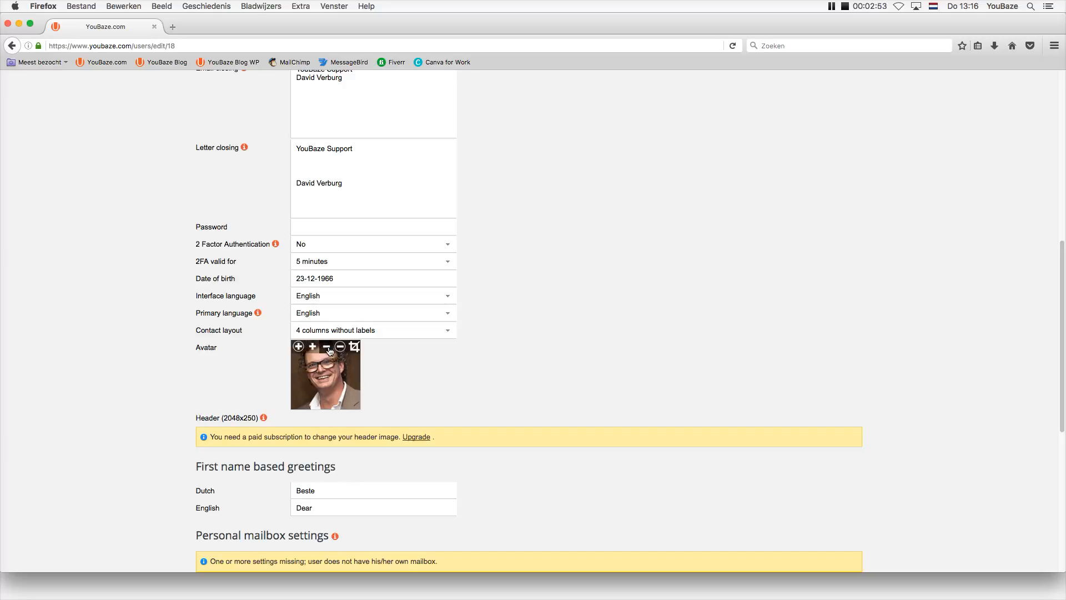
{"action": "left_click", "coordinate": [326, 347]}
{"action": "left_click_drag", "start_coordinate": [325, 376], "coordinate": [326, 384]}
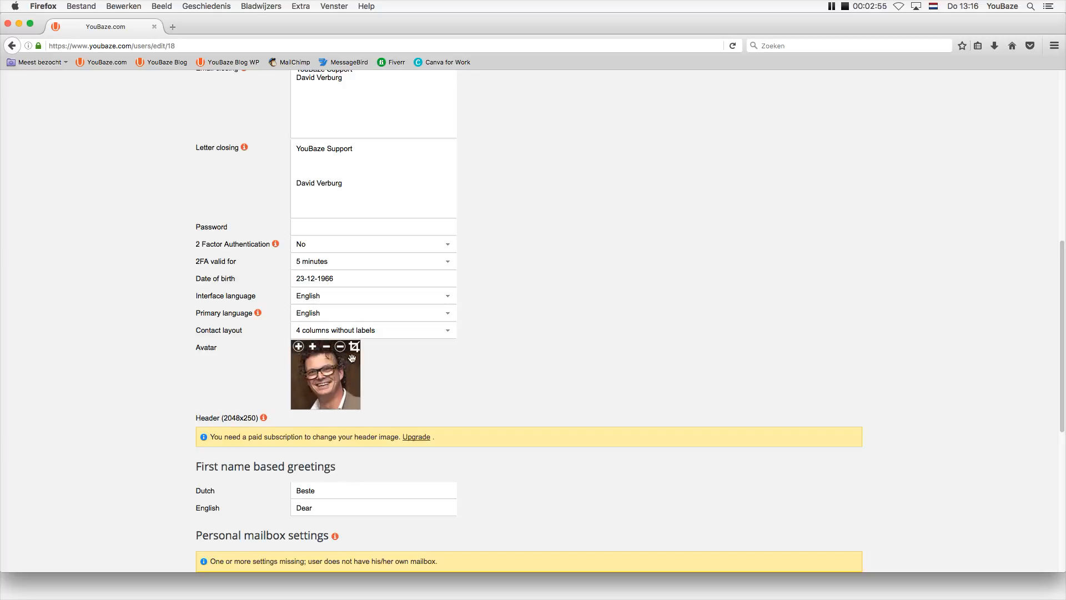
{"action": "left_click", "coordinate": [354, 347]}
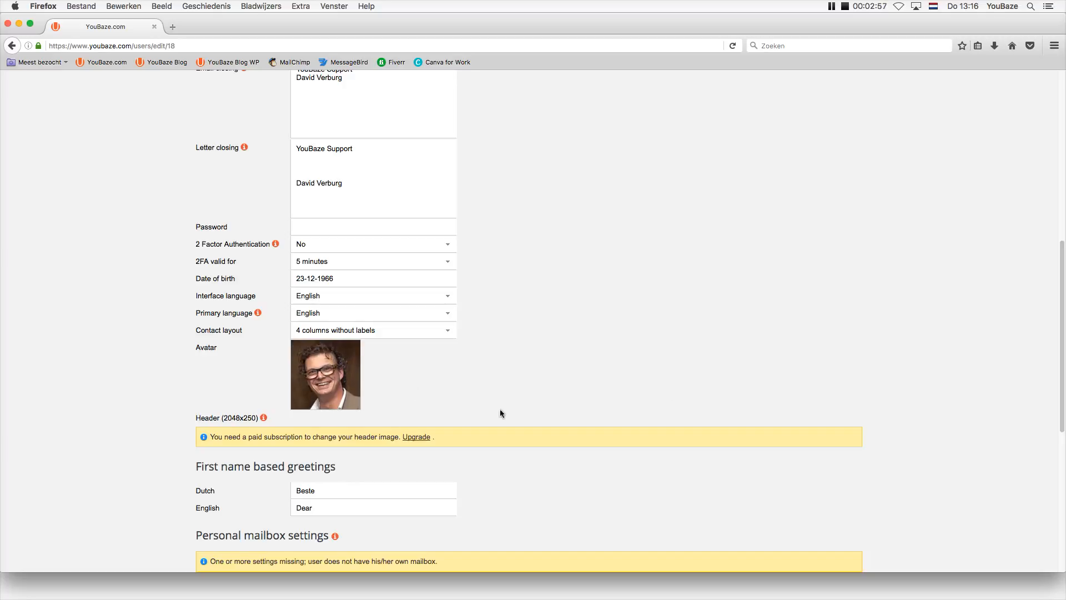
{"action": "left_click_drag", "start_coordinate": [1063, 290], "coordinate": [1028, 61]}
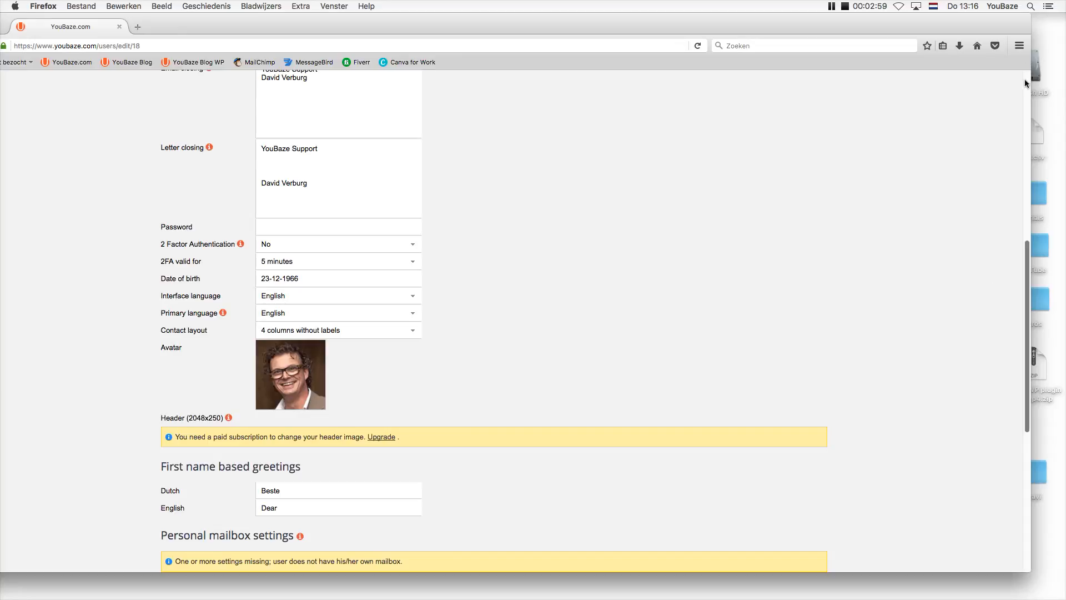
{"action": "left_click", "coordinate": [1026, 83]}
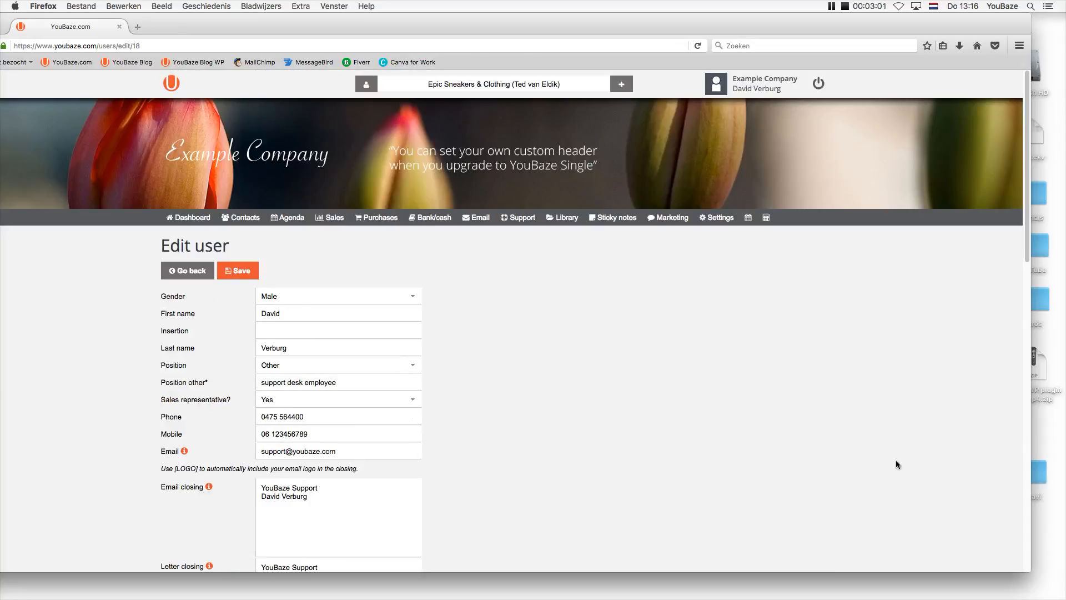
{"action": "left_click_drag", "start_coordinate": [393, 29], "coordinate": [429, 26]}
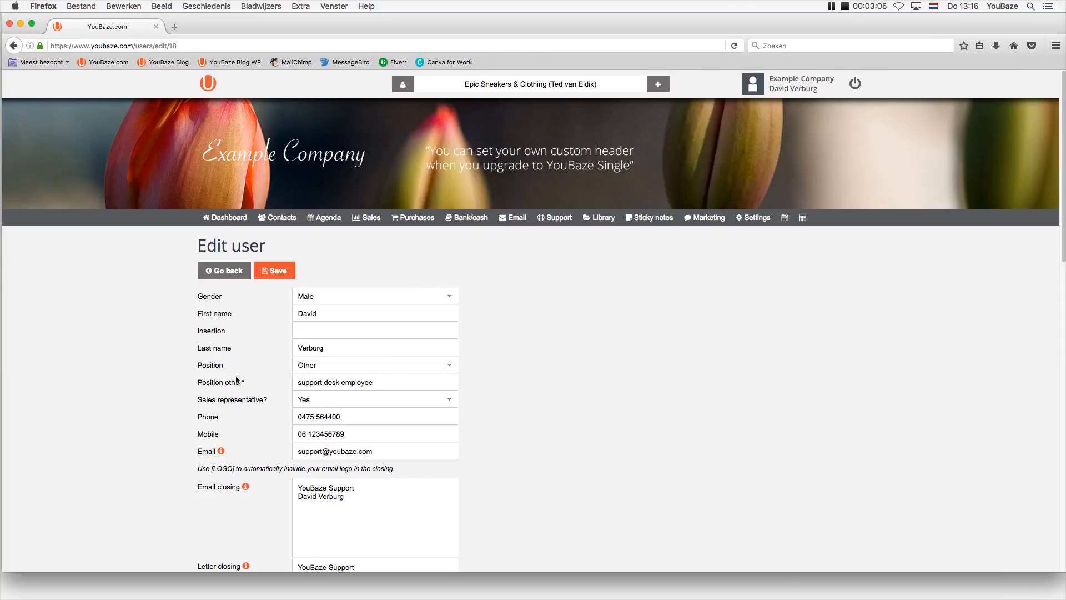
{"action": "left_click", "coordinate": [273, 270]}
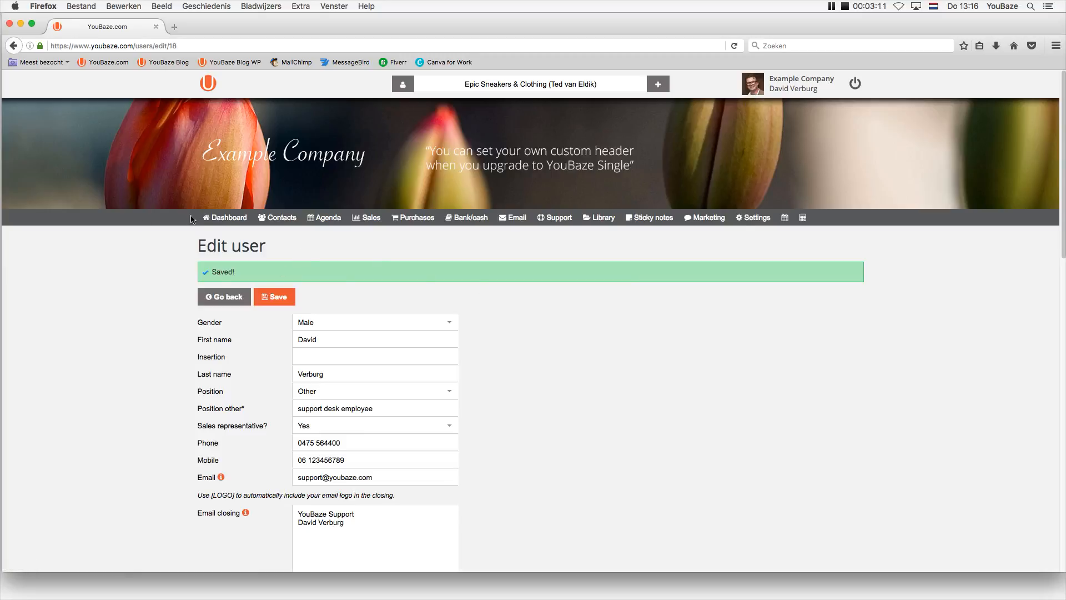
From the dashboard, open Settings > Communications > MailChimp.
{"action": "left_click", "coordinate": [225, 220]}
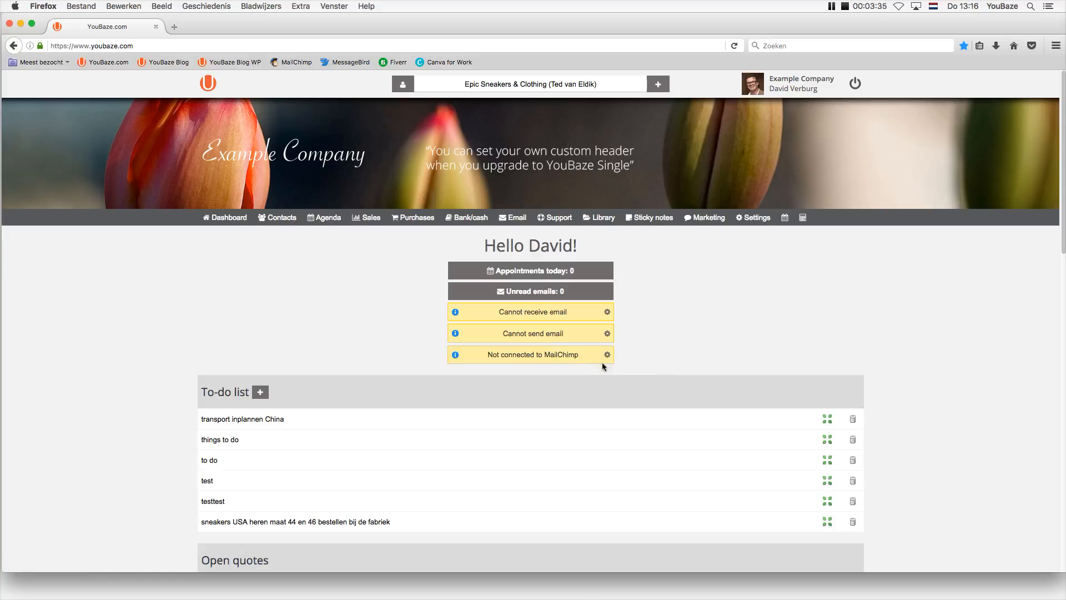
{"action": "left_click", "coordinate": [754, 218]}
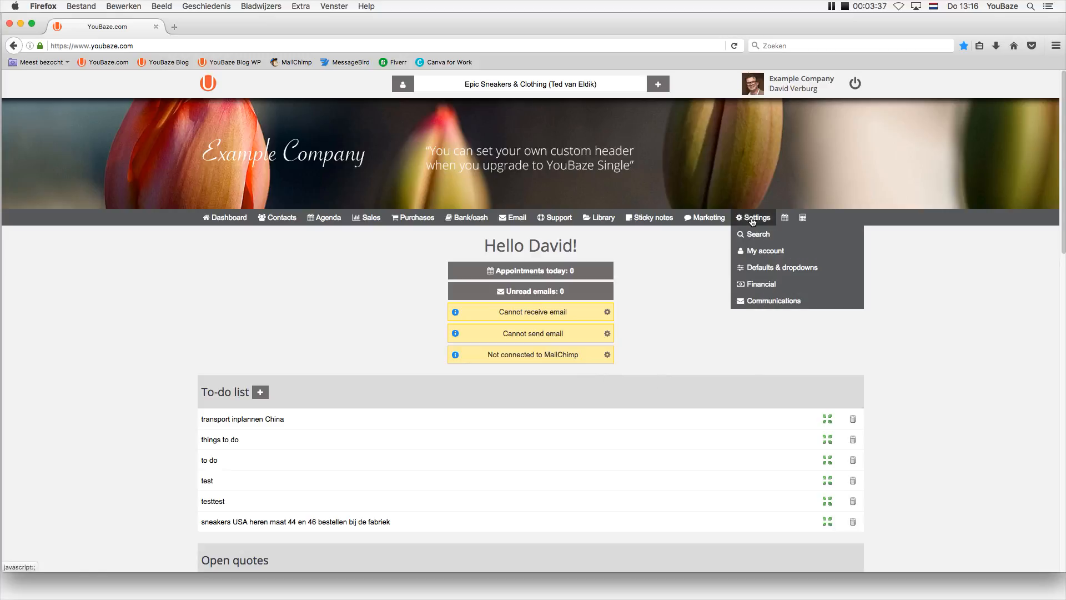
{"action": "left_click", "coordinate": [759, 305]}
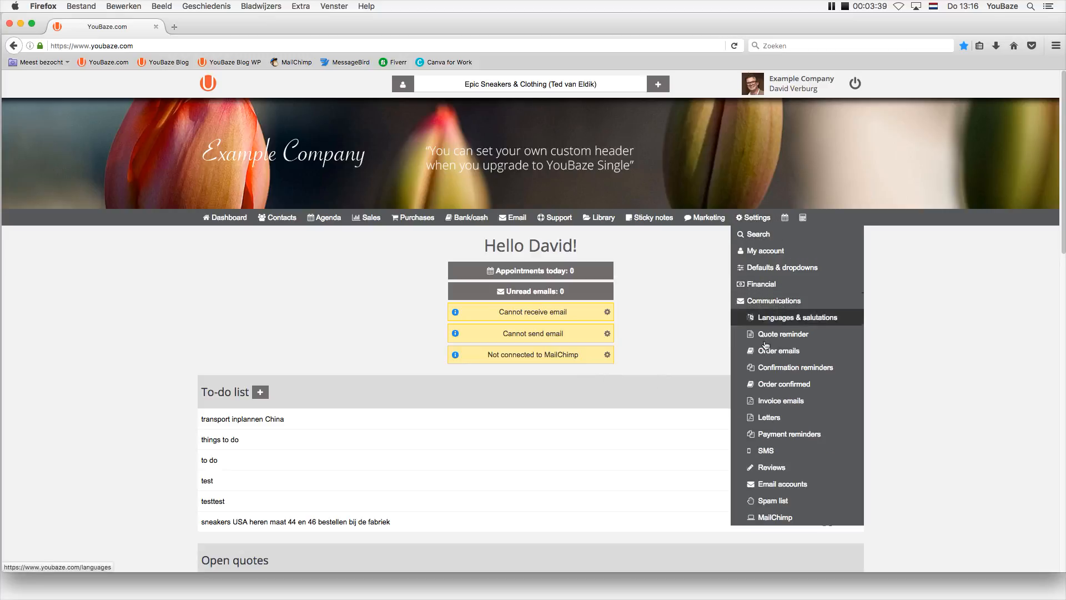
{"action": "mouse_move", "coordinate": [754, 223]}
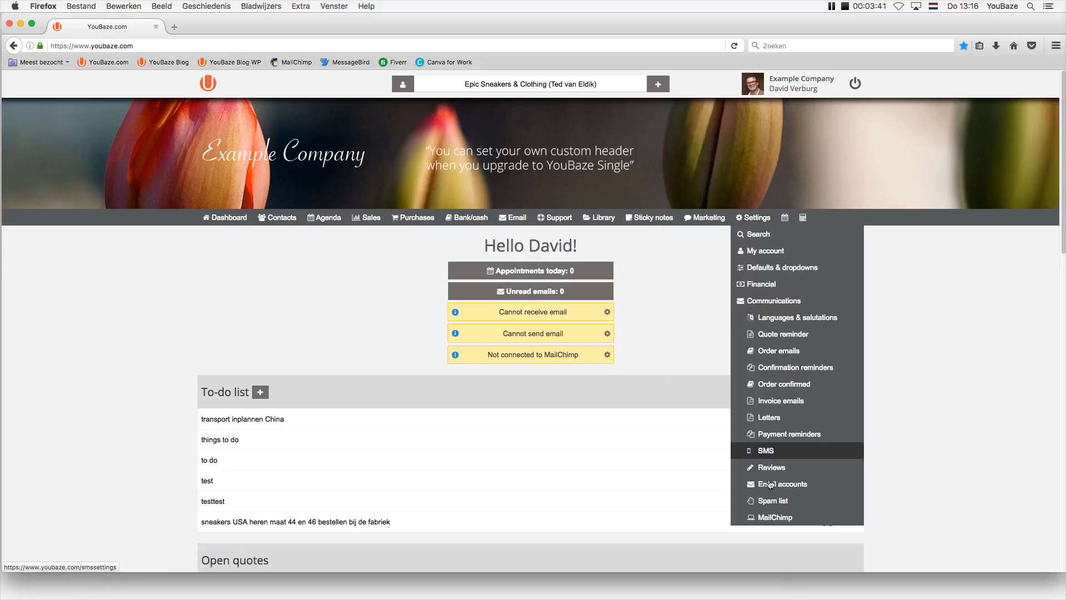
{"action": "left_click", "coordinate": [772, 517]}
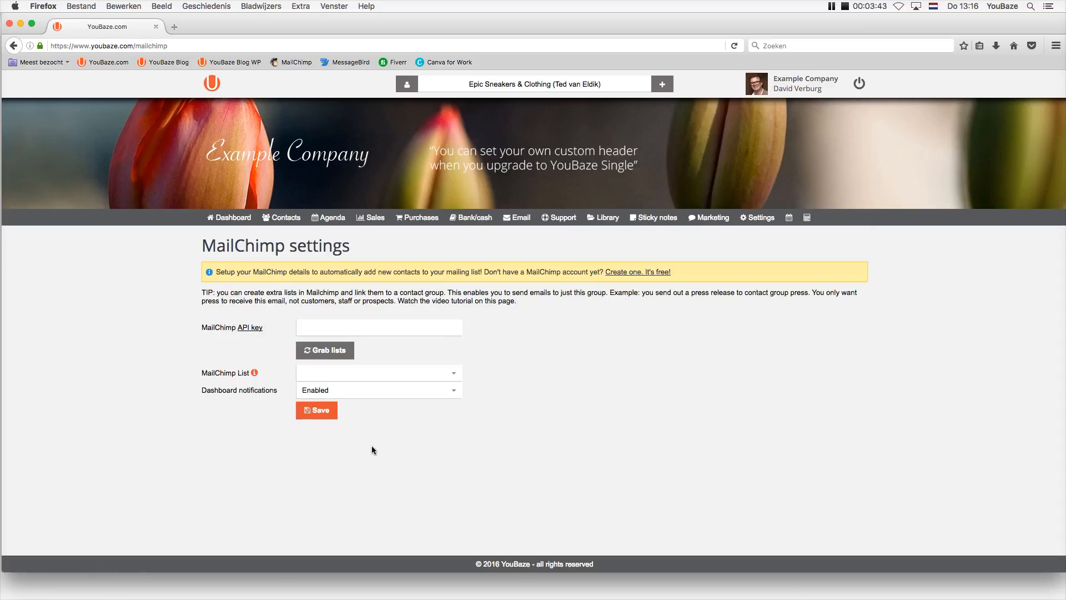
Set Dashboard notifications to Disabled, save, and return to the dashboard.
{"action": "left_click", "coordinate": [309, 391]}
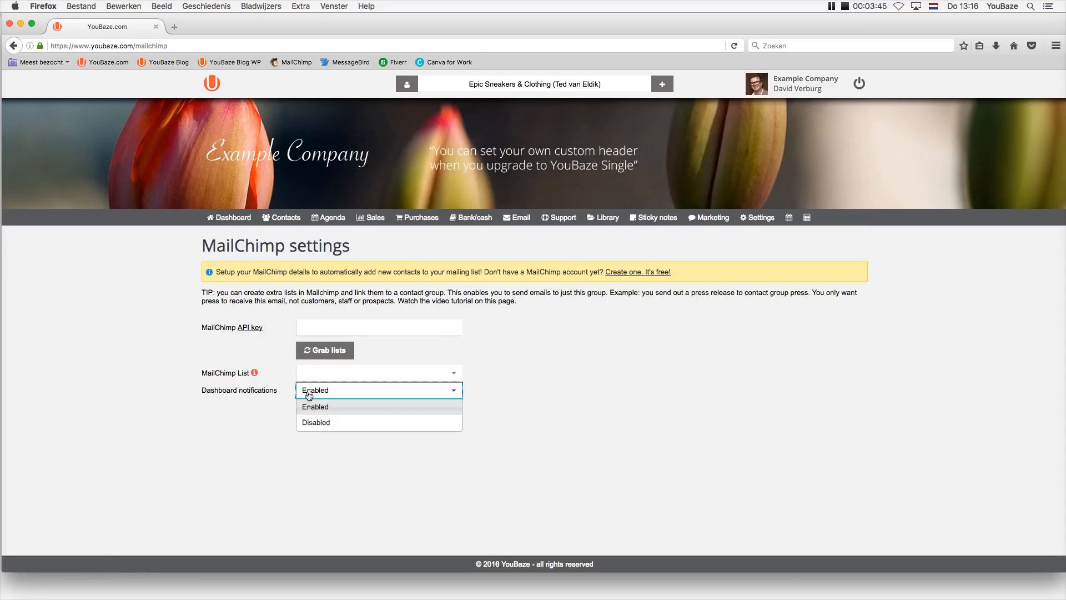
{"action": "left_click", "coordinate": [316, 423]}
{"action": "left_click", "coordinate": [314, 414]}
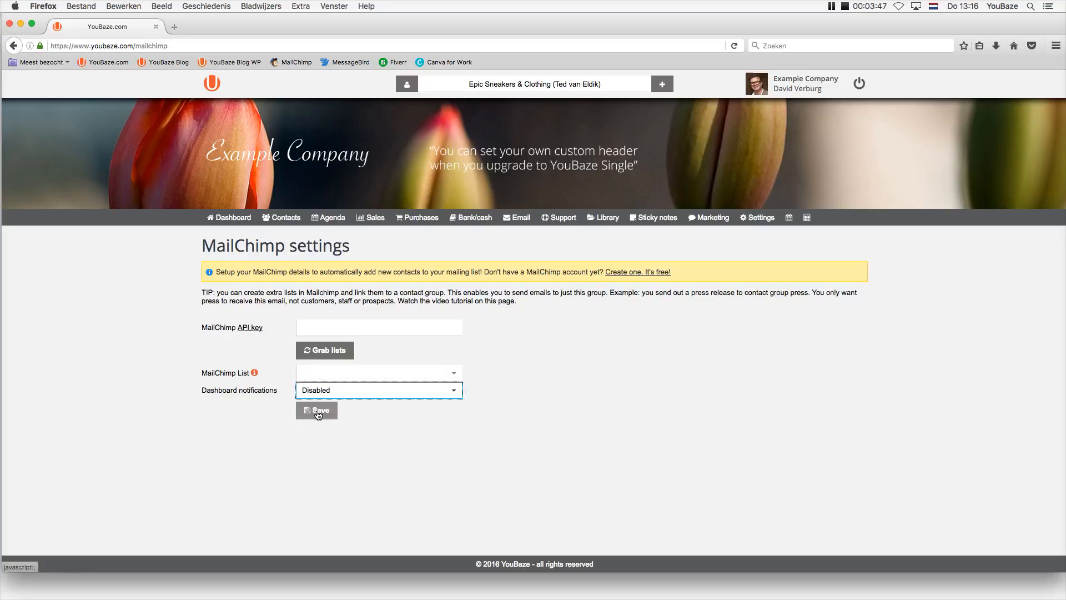
{"action": "left_click", "coordinate": [226, 223]}
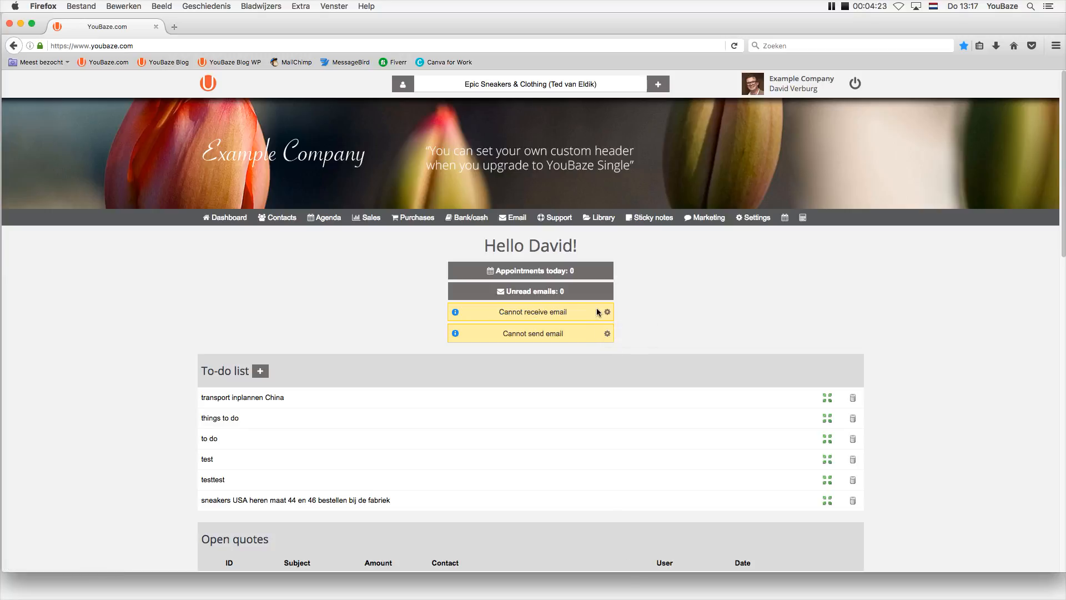
Open Settings > Communications > Email accounts and edit the General email account.
{"action": "left_click", "coordinate": [753, 217]}
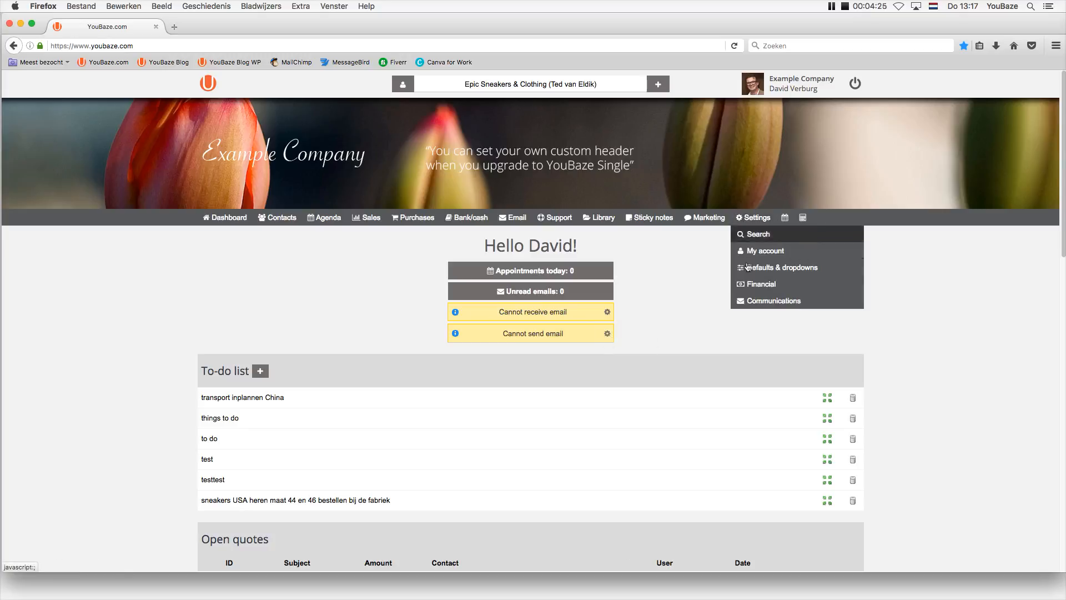
{"action": "left_click", "coordinate": [755, 301]}
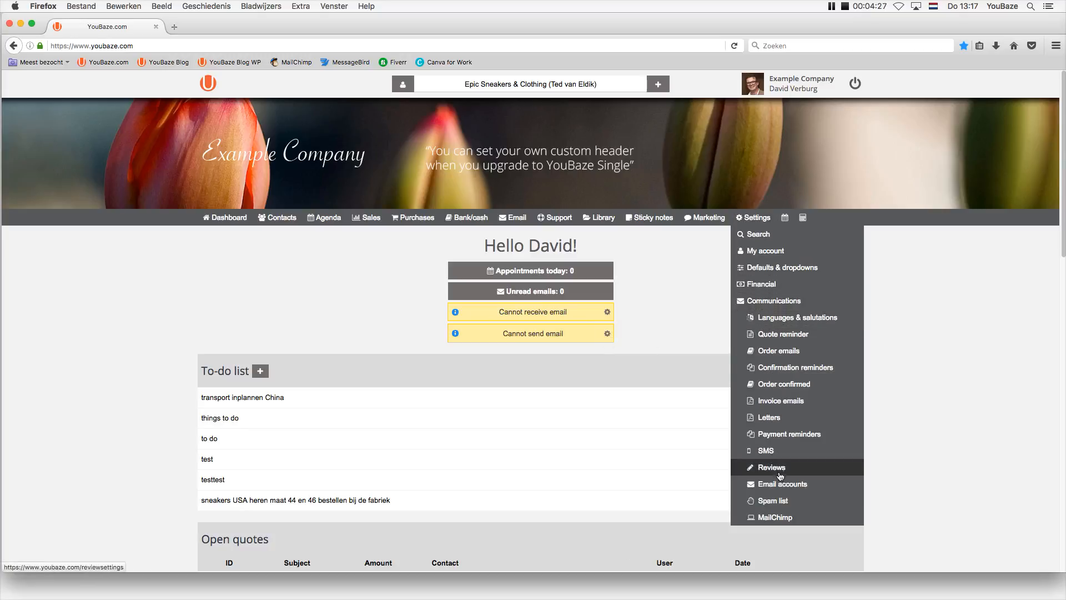
{"action": "left_click", "coordinate": [777, 484]}
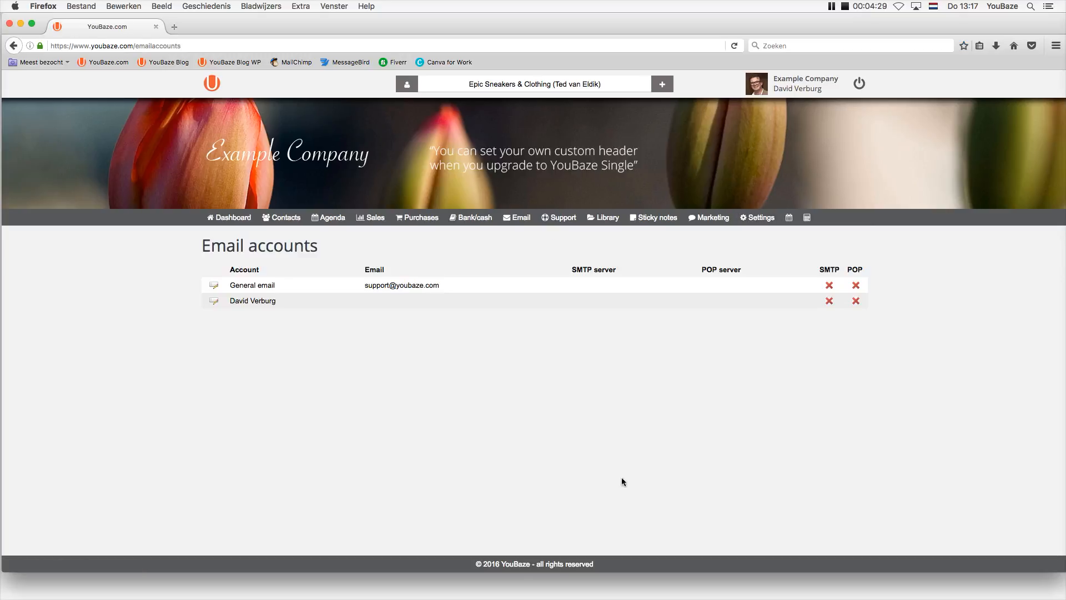
{"action": "left_click", "coordinate": [214, 287]}
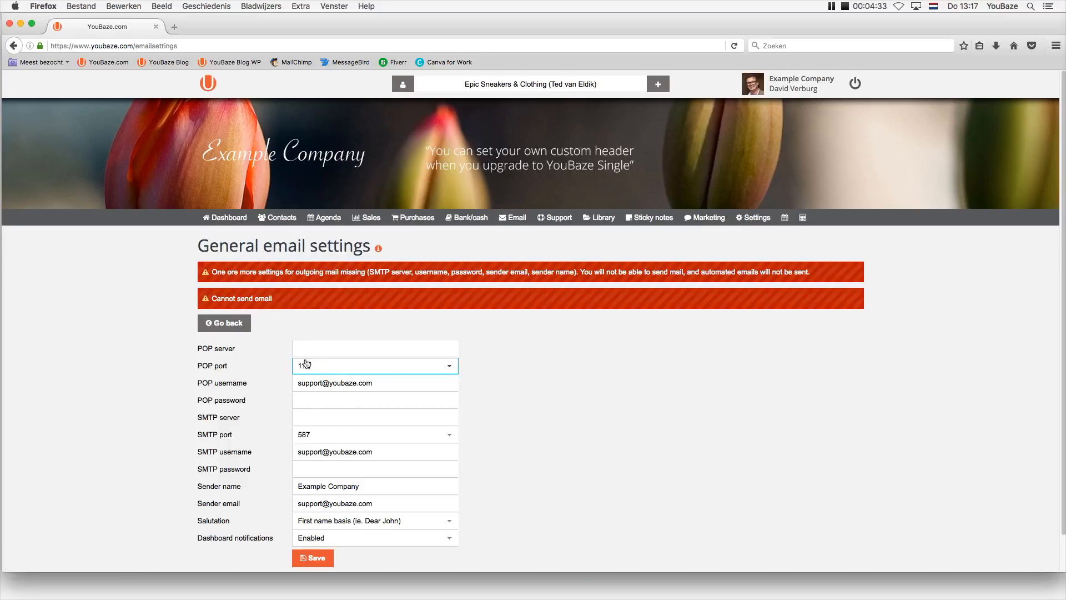
Begin entering the POP server, with 'mail' typed so far.
{"action": "left_click", "coordinate": [307, 349]}
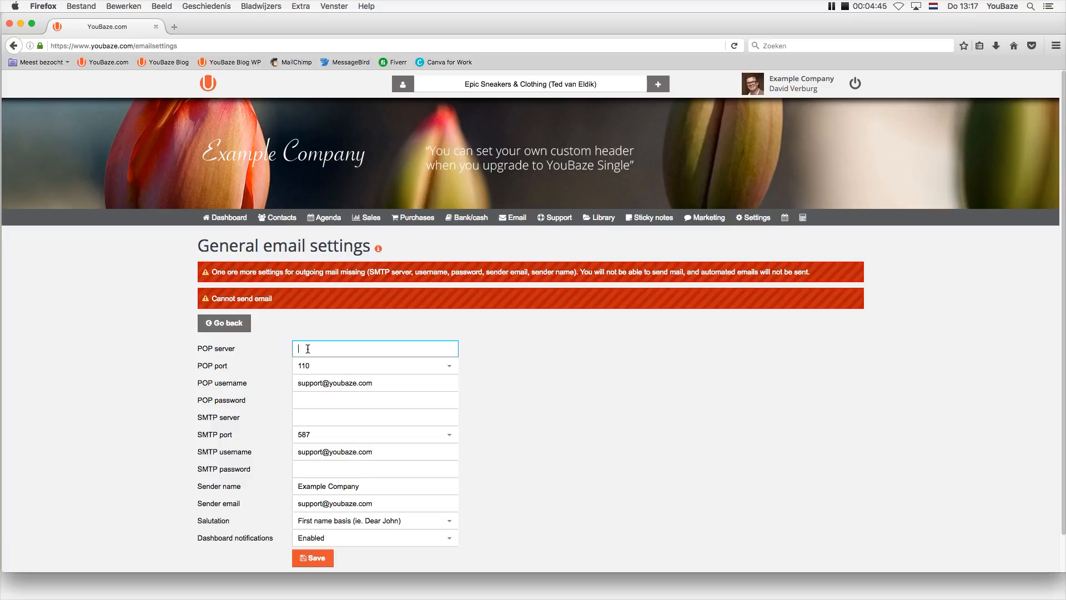
{"action": "type", "text": "mail"}
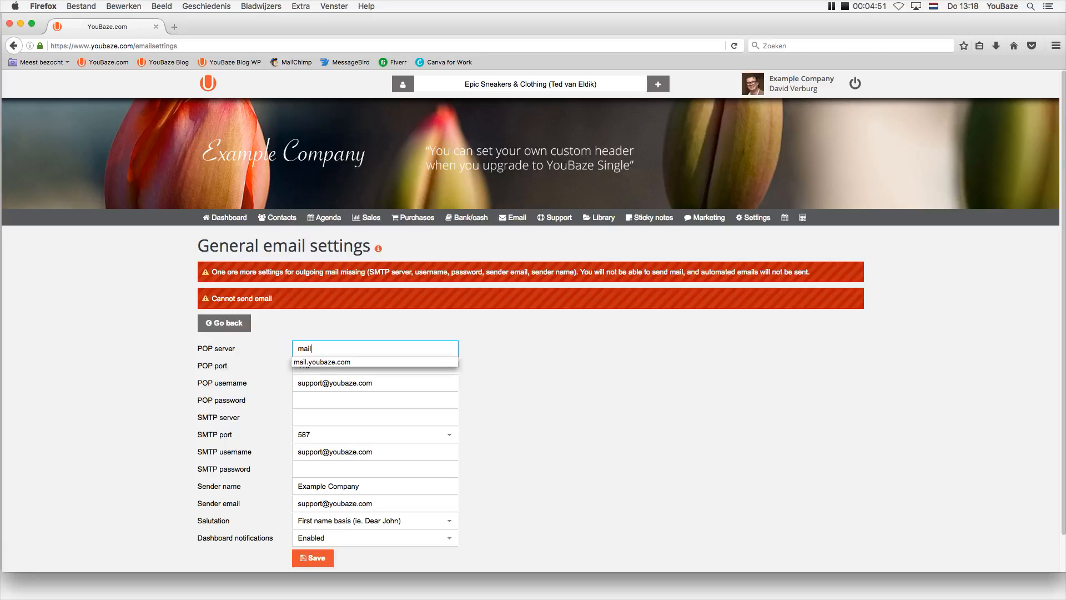
Set the POP server to mail.youbaze.com and paste the POP account password.
{"action": "left_click", "coordinate": [317, 362]}
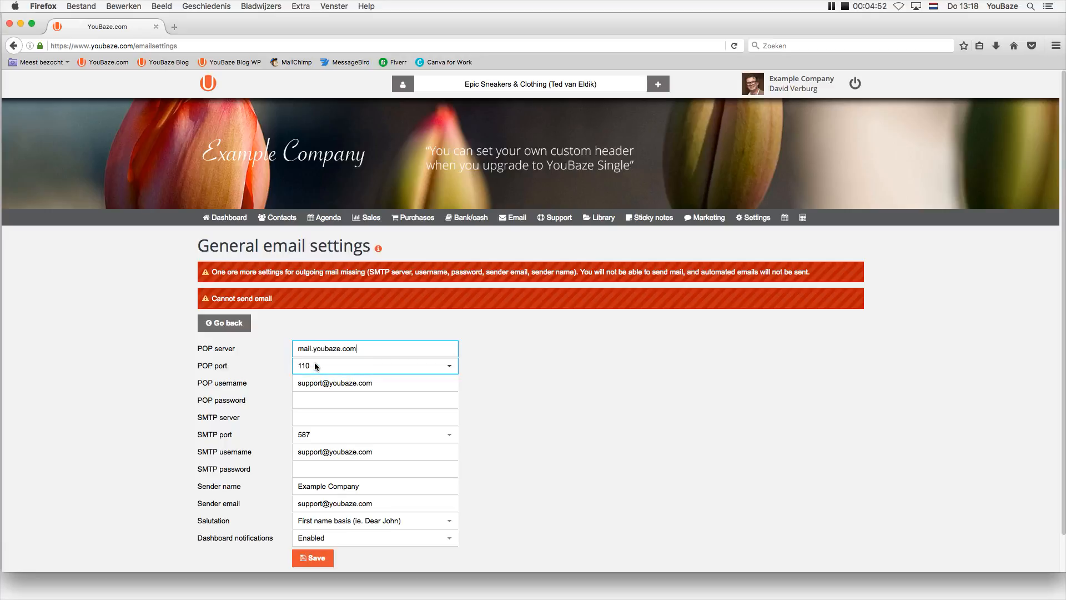
{"action": "left_click", "coordinate": [312, 400]}
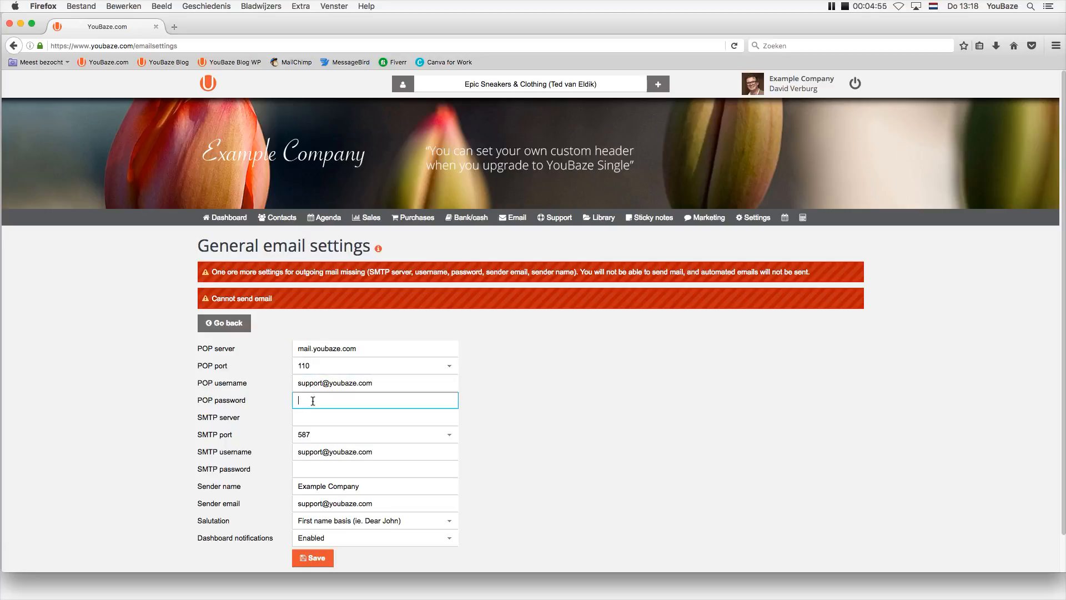
{"action": "type", "text": "••"}
{"action": "key", "text": "super+v"}
Set the SMTP server to mail.youbaze.com, paste the SMTP password, and check the sender fields.
{"action": "left_click", "coordinate": [362, 418]}
{"action": "type", "text": "ma"}
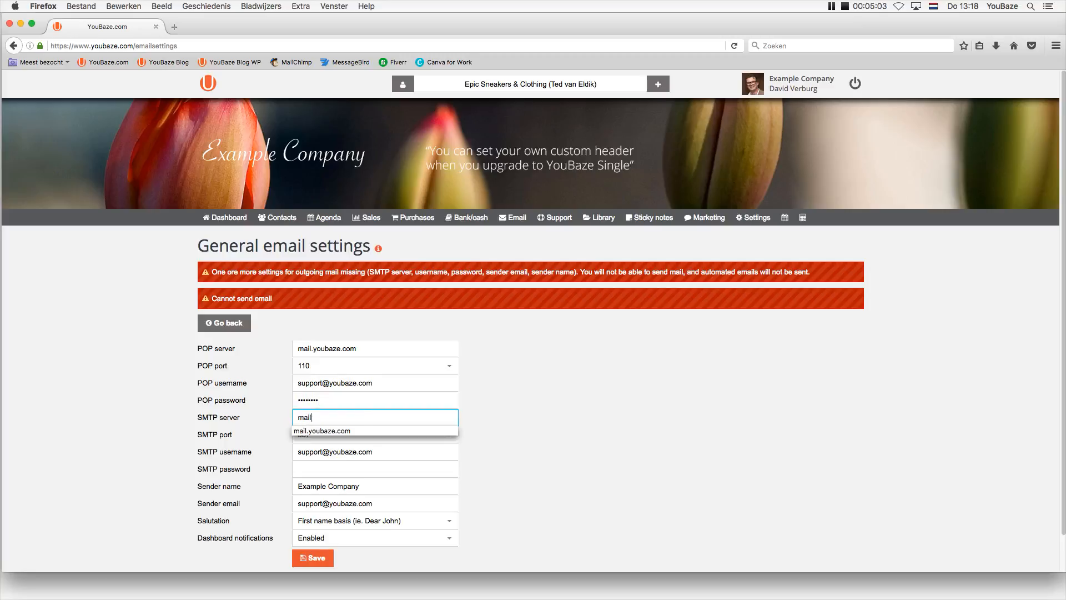
{"action": "type", "text": "il"}
{"action": "left_click", "coordinate": [337, 431]}
{"action": "left_click", "coordinate": [313, 470]}
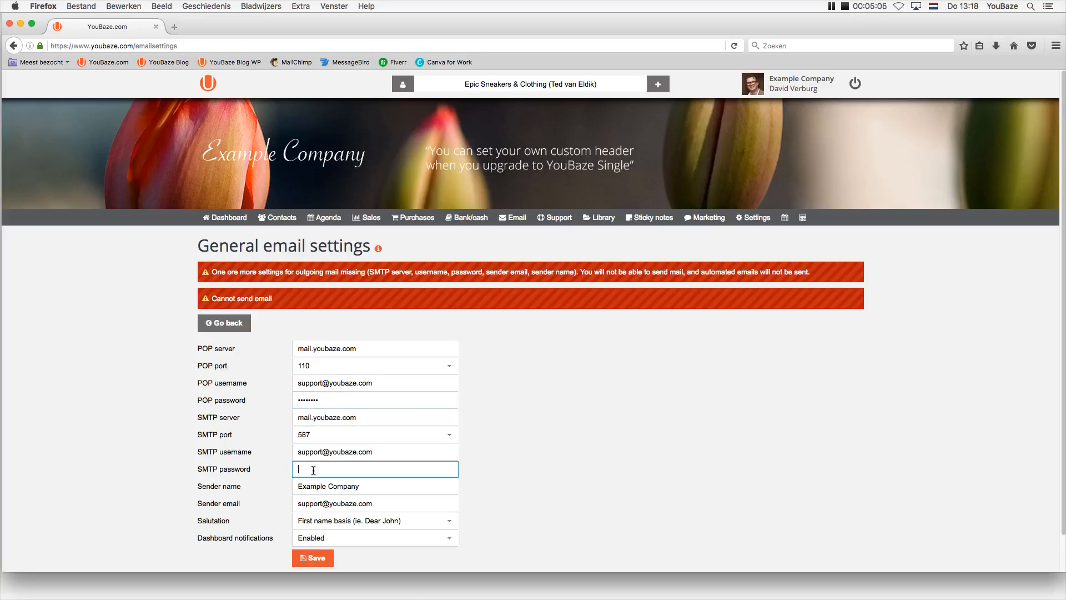
{"action": "key", "text": "super+v"}
{"action": "left_click_drag", "start_coordinate": [392, 452], "coordinate": [293, 451]}
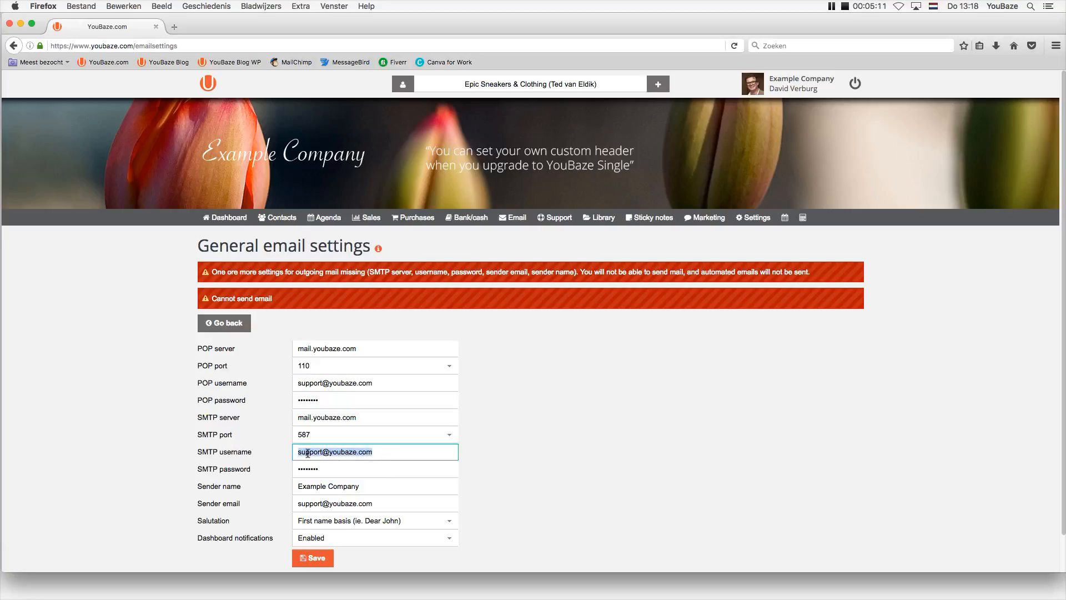
{"action": "left_click", "coordinate": [329, 487]}
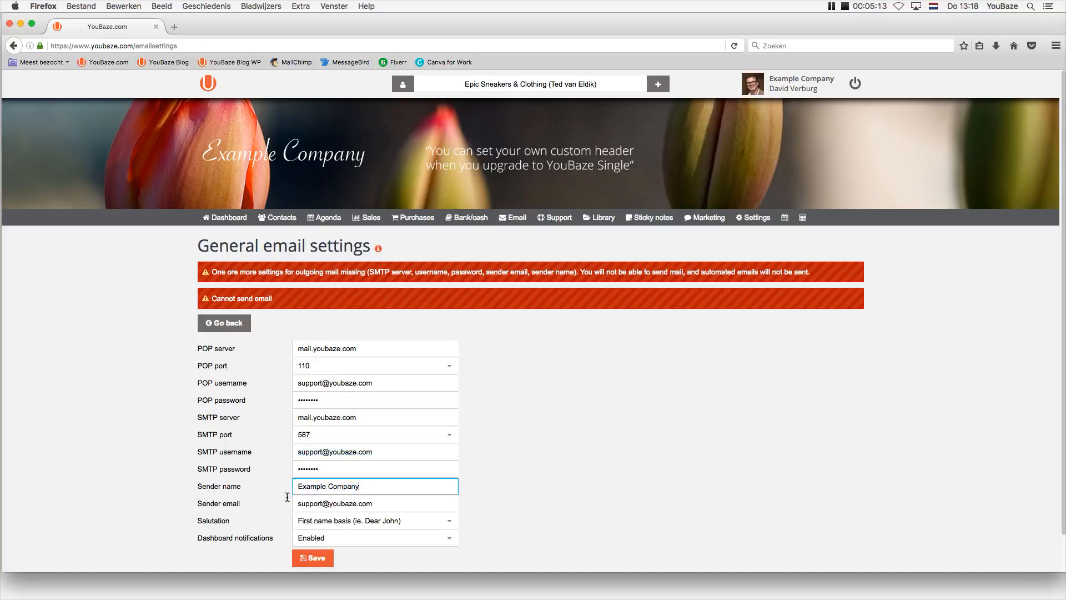
{"action": "left_click", "coordinate": [331, 507]}
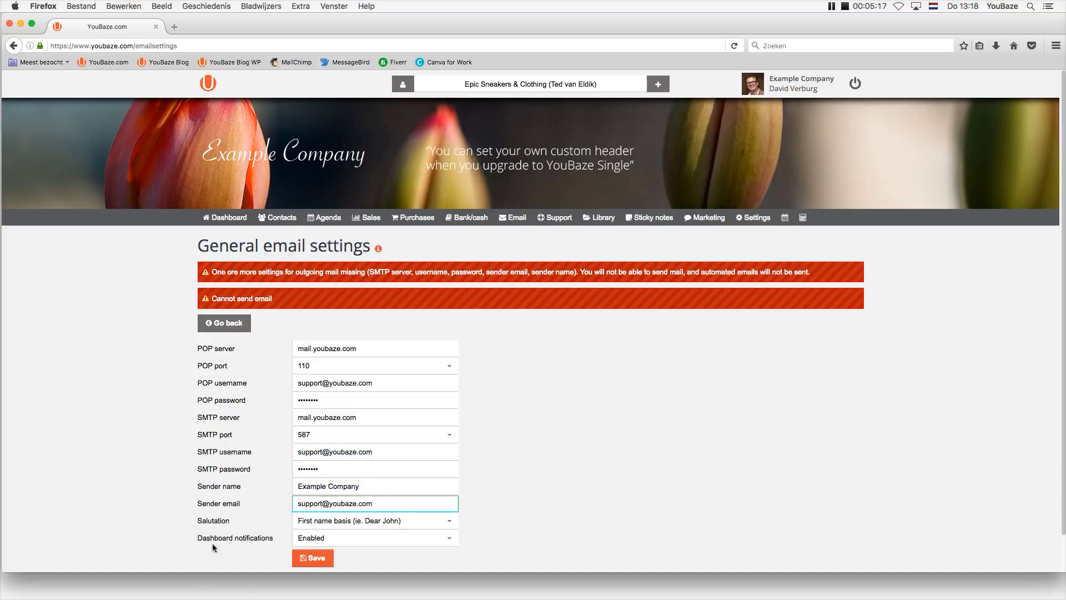
Save the General email settings with notifications Enabled, dismiss the password prompt, return to dashboard.
{"action": "left_click", "coordinate": [312, 544]}
{"action": "left_click", "coordinate": [311, 557]}
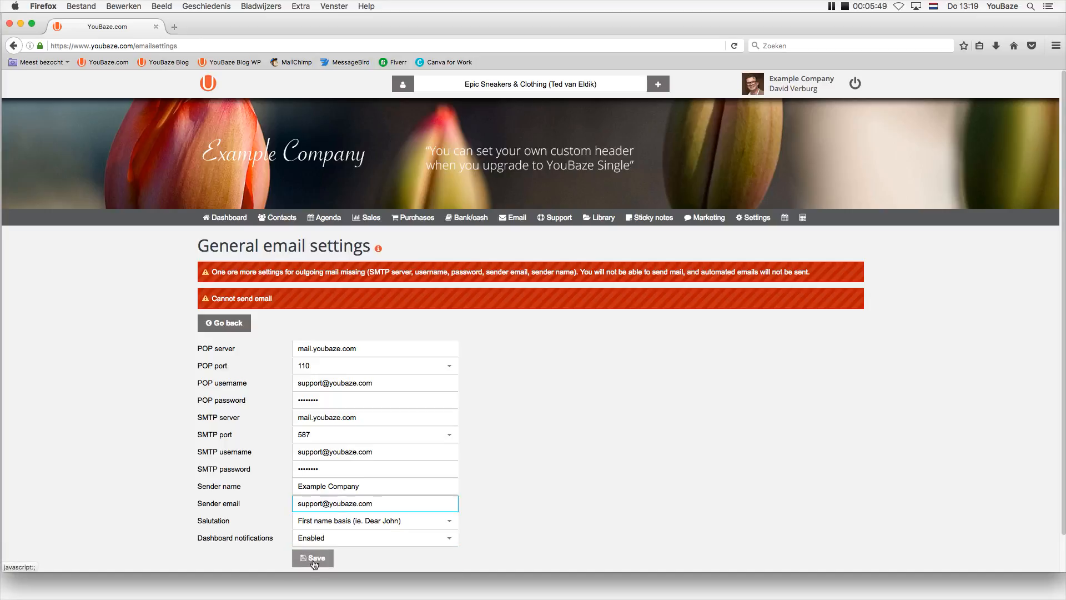
{"action": "left_click", "coordinate": [314, 562]}
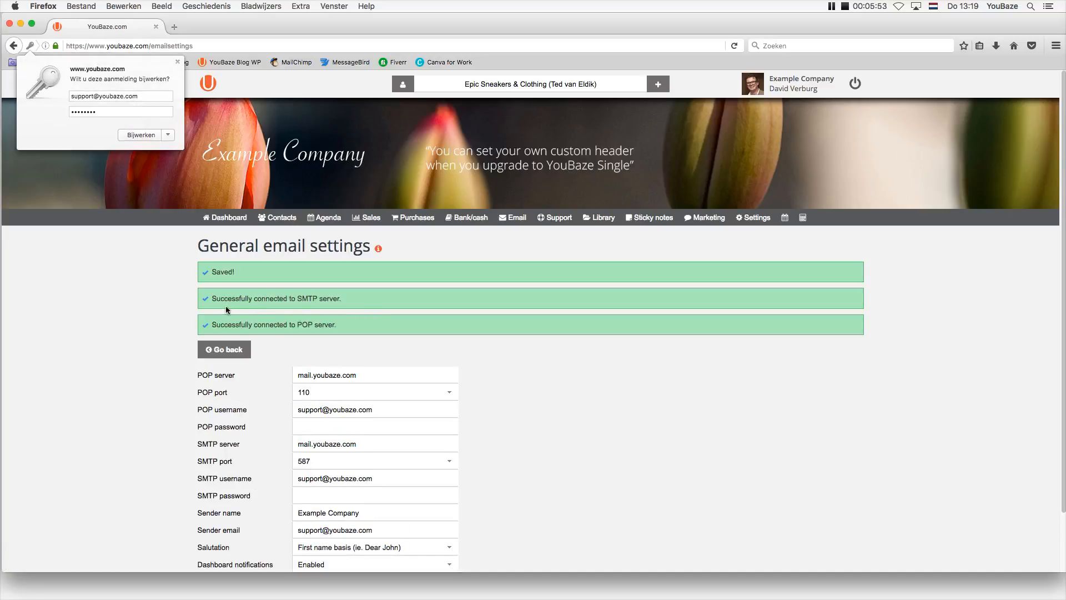
{"action": "left_click", "coordinate": [352, 292]}
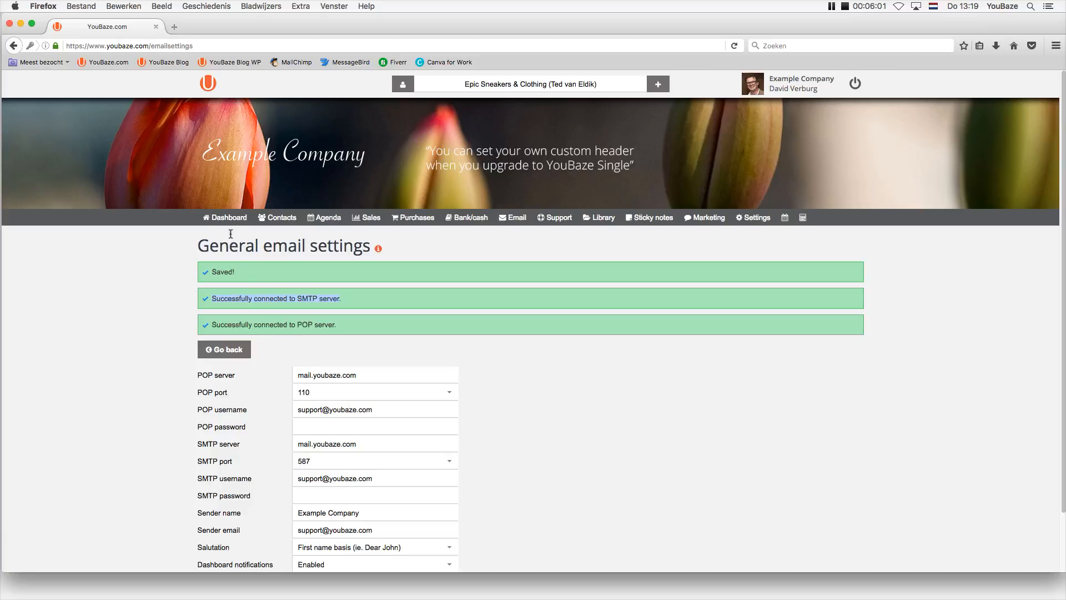
{"action": "left_click", "coordinate": [222, 219]}
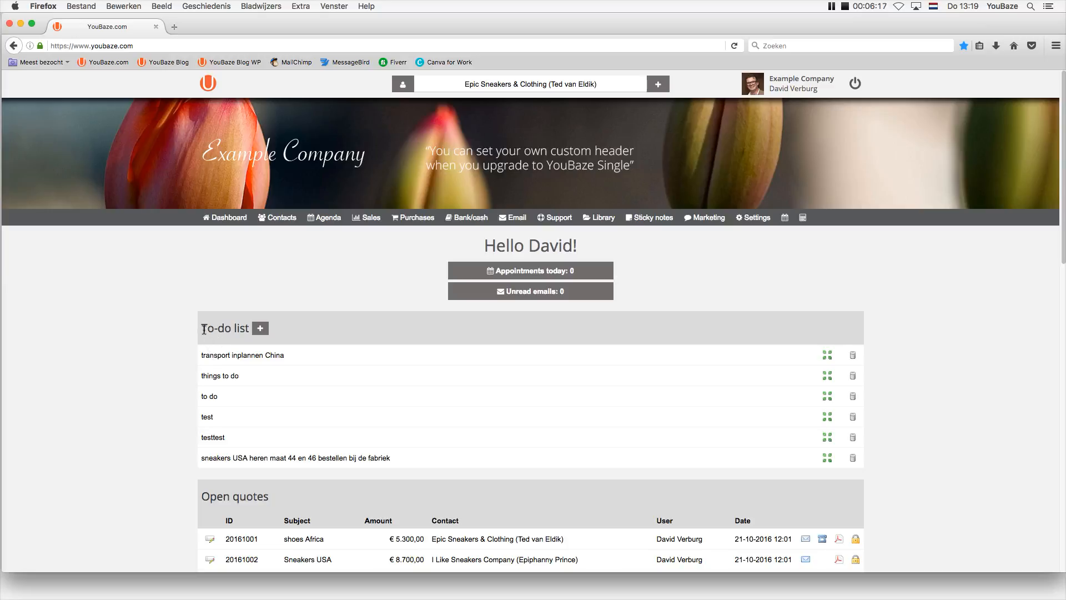
Add the to-do 'add a thing' and drag it to second place, below 'transport inplannen China'.
{"action": "left_click_drag", "start_coordinate": [204, 329], "coordinate": [249, 333]}
{"action": "left_click", "coordinate": [260, 328]}
{"action": "type", "text": "a"}
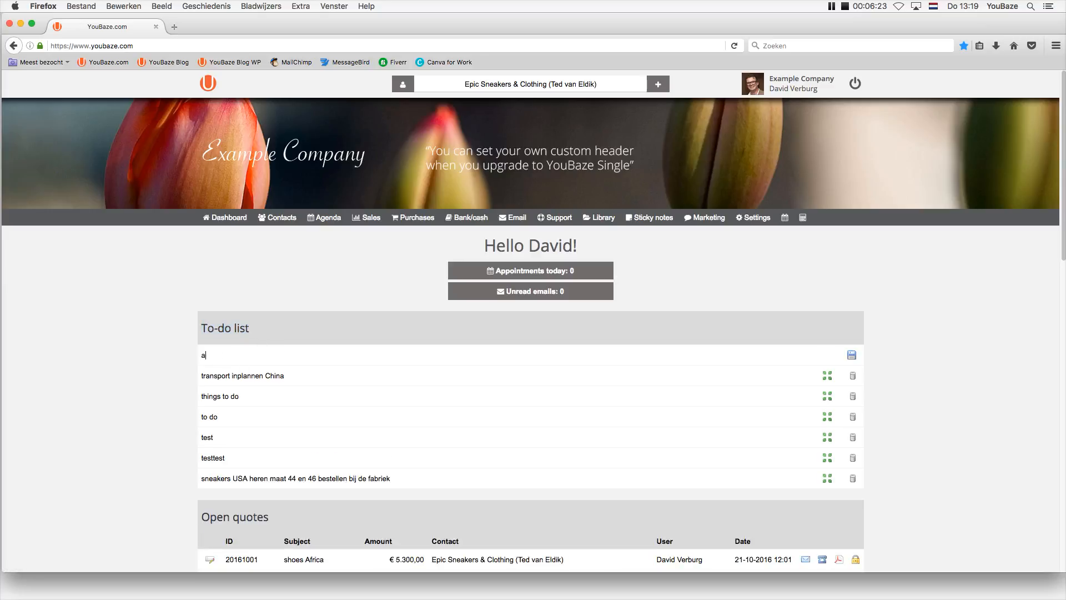
{"action": "type", "text": "dd a thinhg"}
{"action": "key", "text": "BackSpace"}
{"action": "key", "text": "BackSpace"}
{"action": "type", "text": "g"}
{"action": "key", "text": "Return"}
{"action": "left_click_drag", "start_coordinate": [827, 355], "coordinate": [830, 477]}
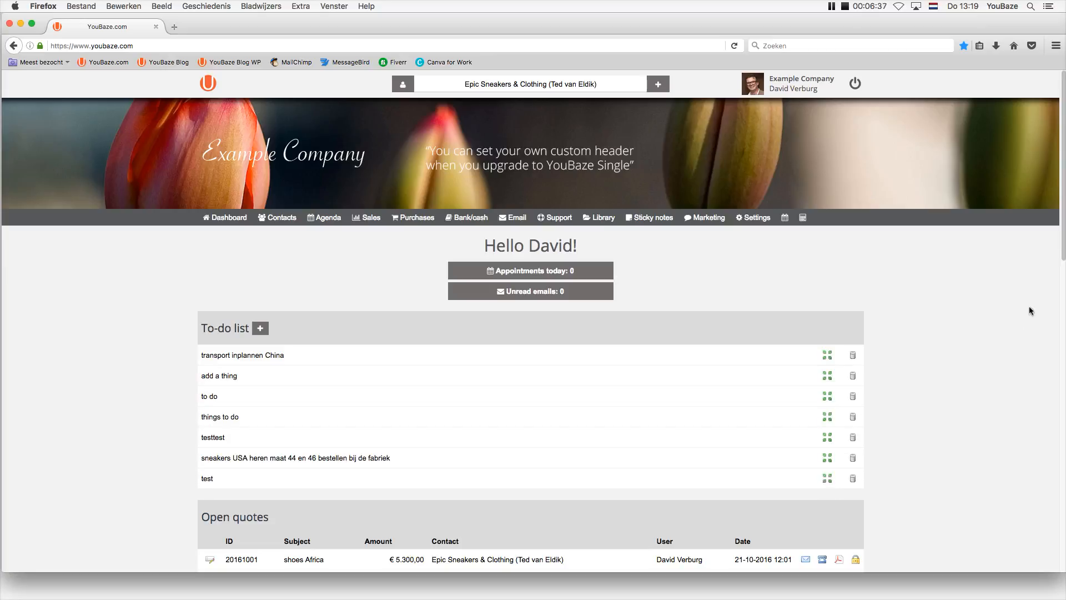
{"action": "left_click_drag", "start_coordinate": [1060, 242], "coordinate": [1056, 303]}
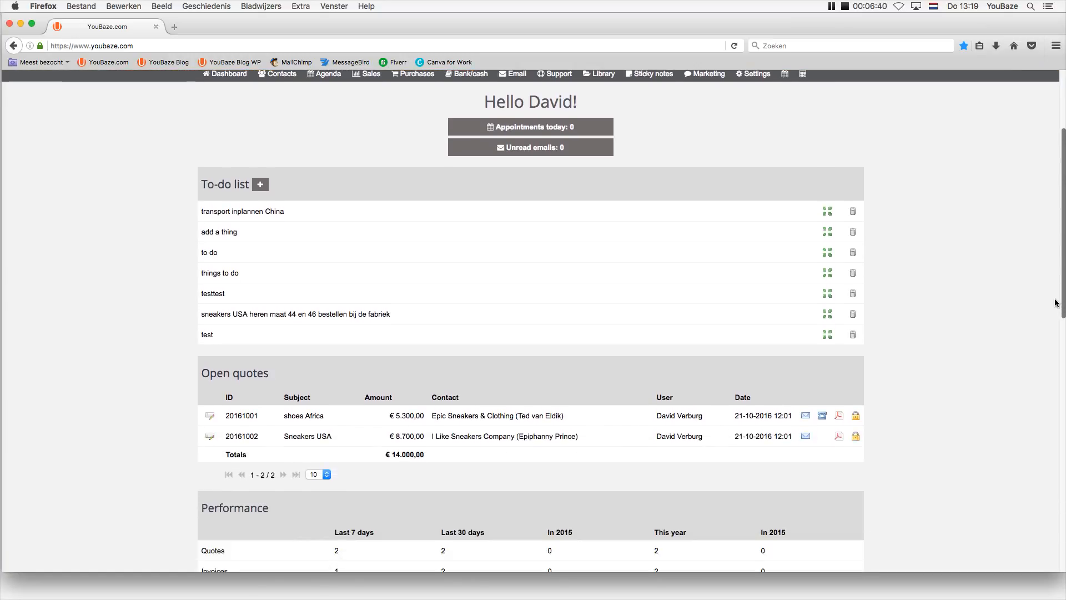
{"action": "left_click", "coordinate": [224, 210]}
{"action": "key", "text": "super+a"}
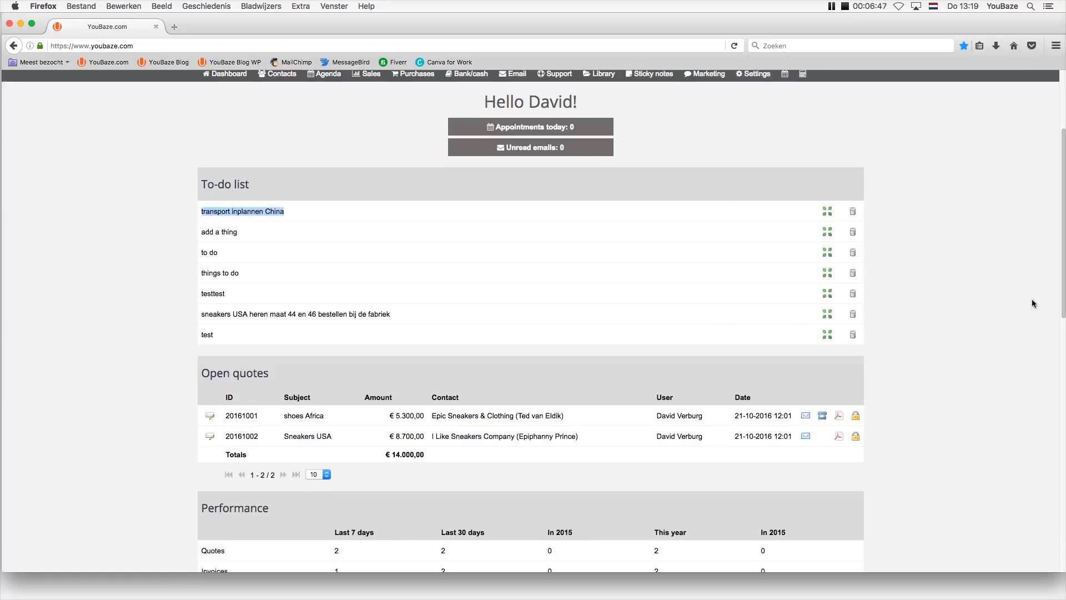
{"action": "left_click_drag", "start_coordinate": [1063, 300], "coordinate": [1042, 399]}
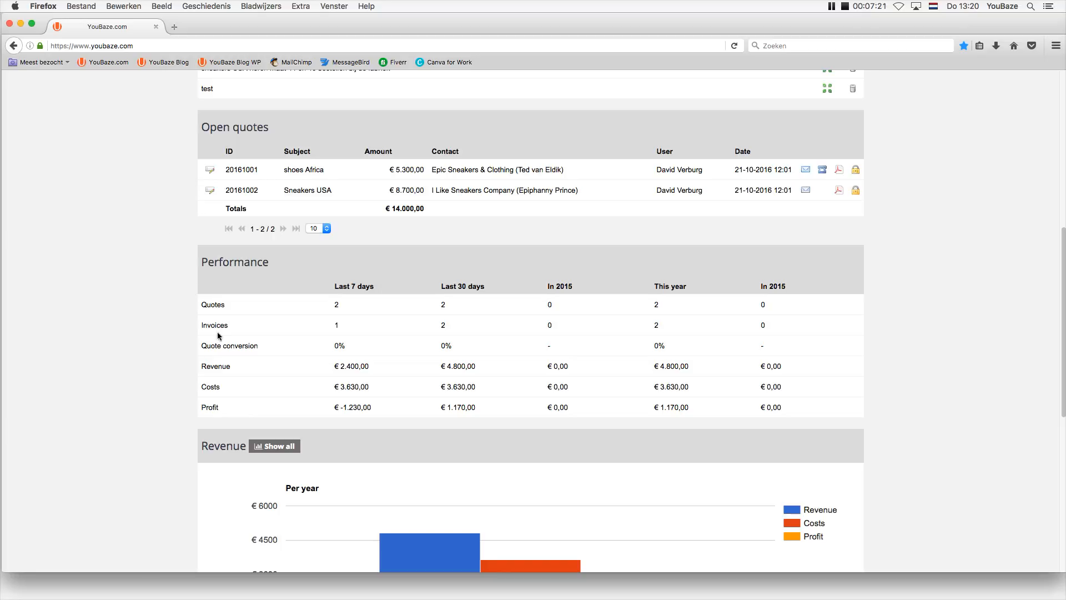
{"action": "left_click_drag", "start_coordinate": [202, 267], "coordinate": [272, 266]}
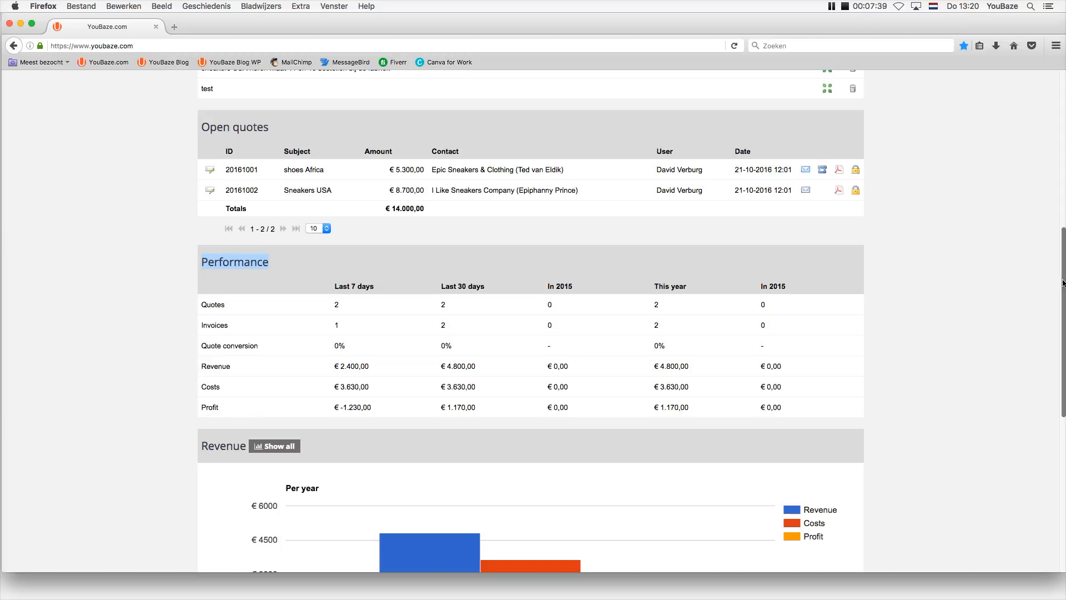
{"action": "left_click_drag", "start_coordinate": [1061, 283], "coordinate": [1054, 344]}
{"action": "scroll", "coordinate": [1053, 344], "scroll_direction": "down", "scroll_amount": 5}
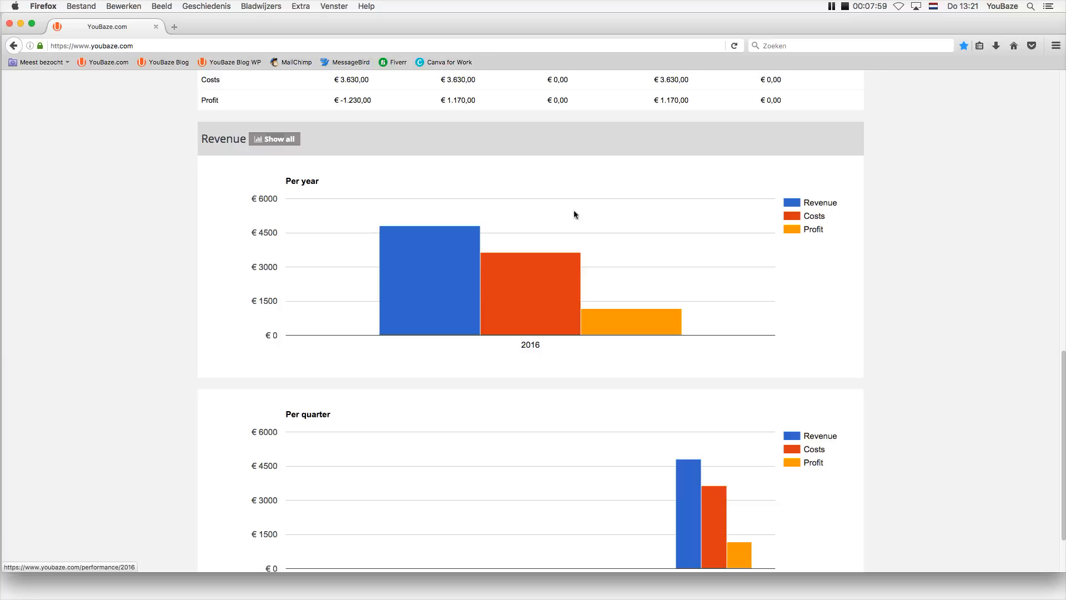
{"action": "scroll", "coordinate": [1046, 145], "scroll_direction": "up", "scroll_amount": 10}
{"action": "left_click_drag", "start_coordinate": [1046, 144], "coordinate": [1044, 89]}
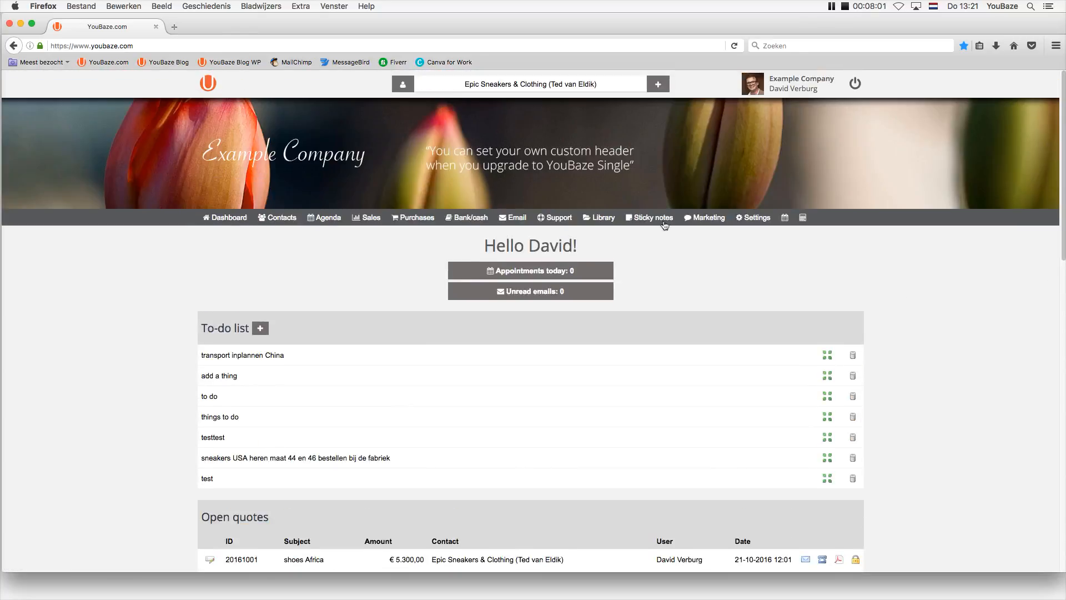
{"action": "mouse_move", "coordinate": [354, 220]}
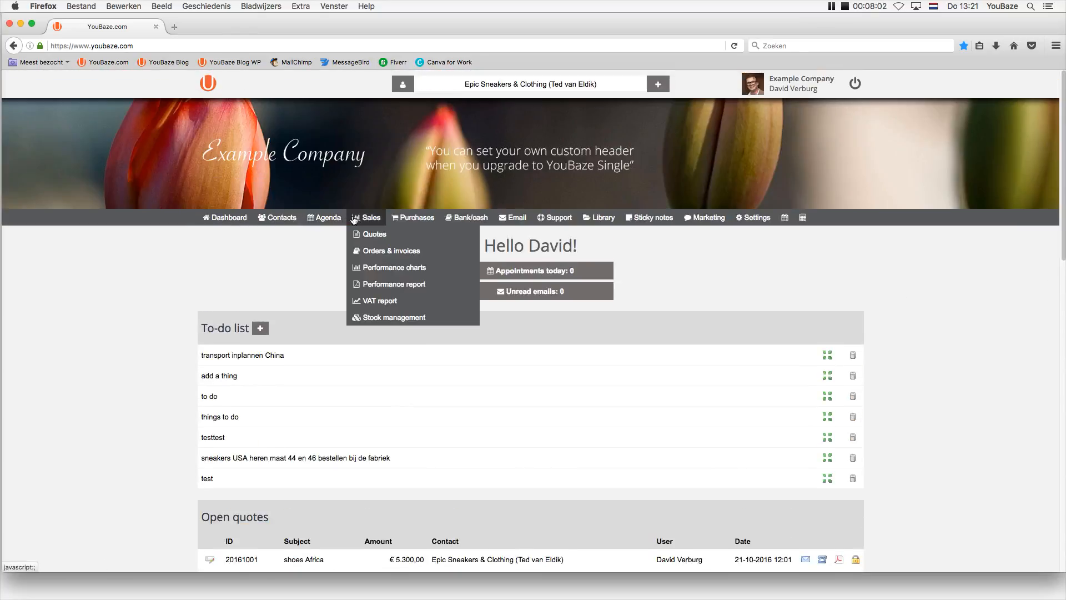
{"action": "left_click", "coordinate": [372, 269]}
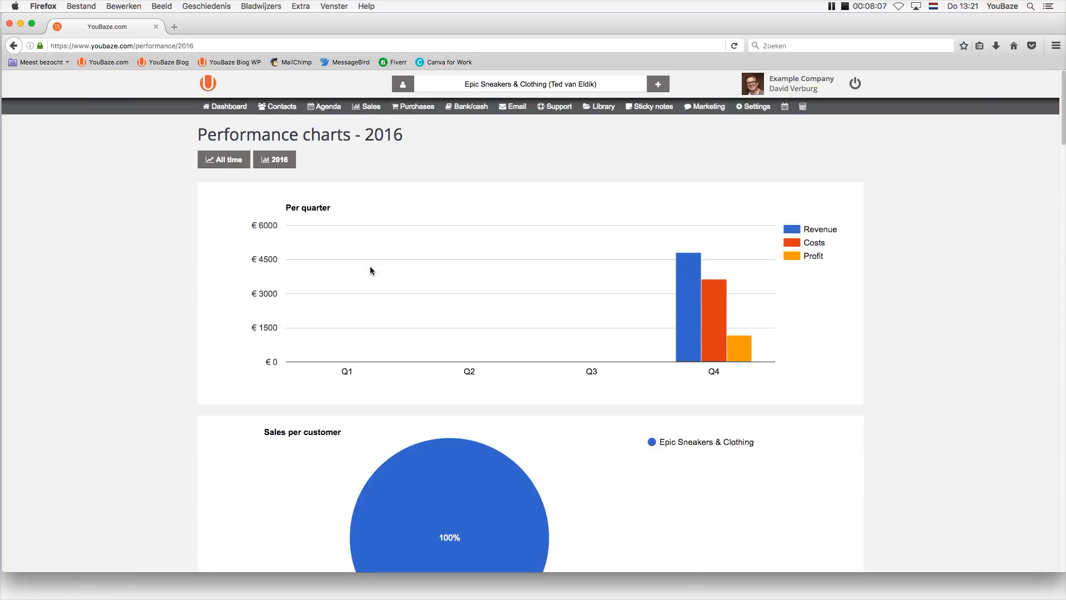
{"action": "left_click", "coordinate": [221, 161]}
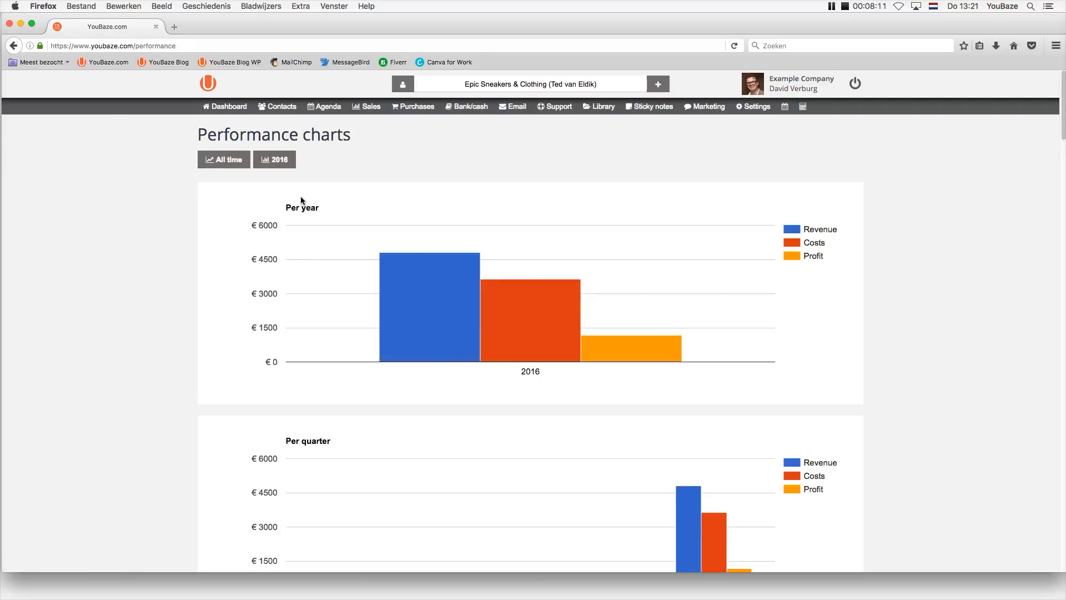
{"action": "left_click_drag", "start_coordinate": [1062, 117], "coordinate": [938, 102]}
{"action": "left_click", "coordinate": [214, 107]}
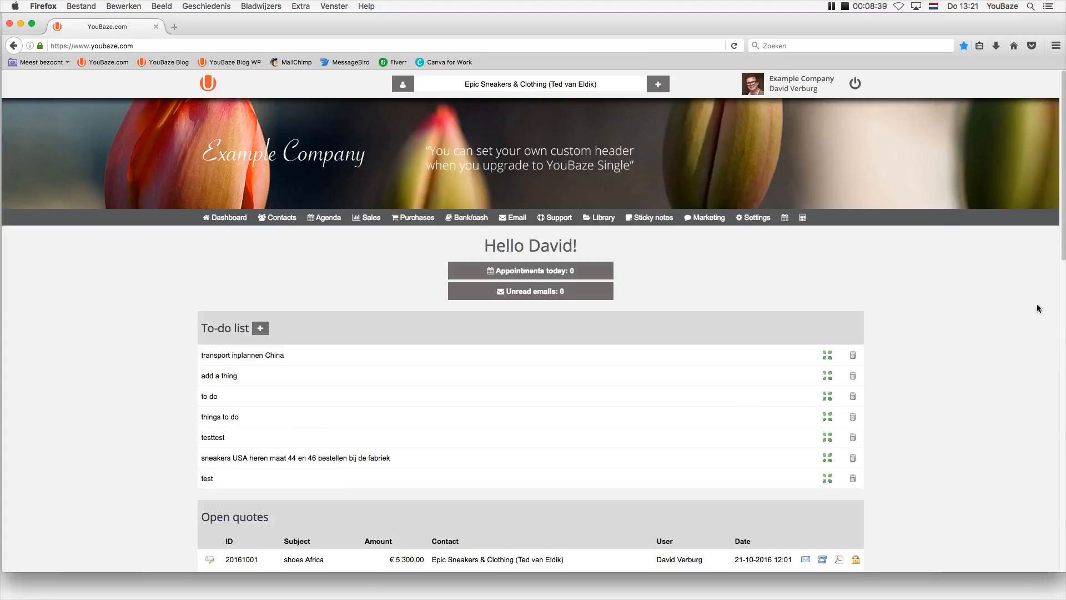
Shift the browser window left by dragging from its right edge.
{"action": "left_click_drag", "start_coordinate": [1064, 251], "coordinate": [1033, 228]}
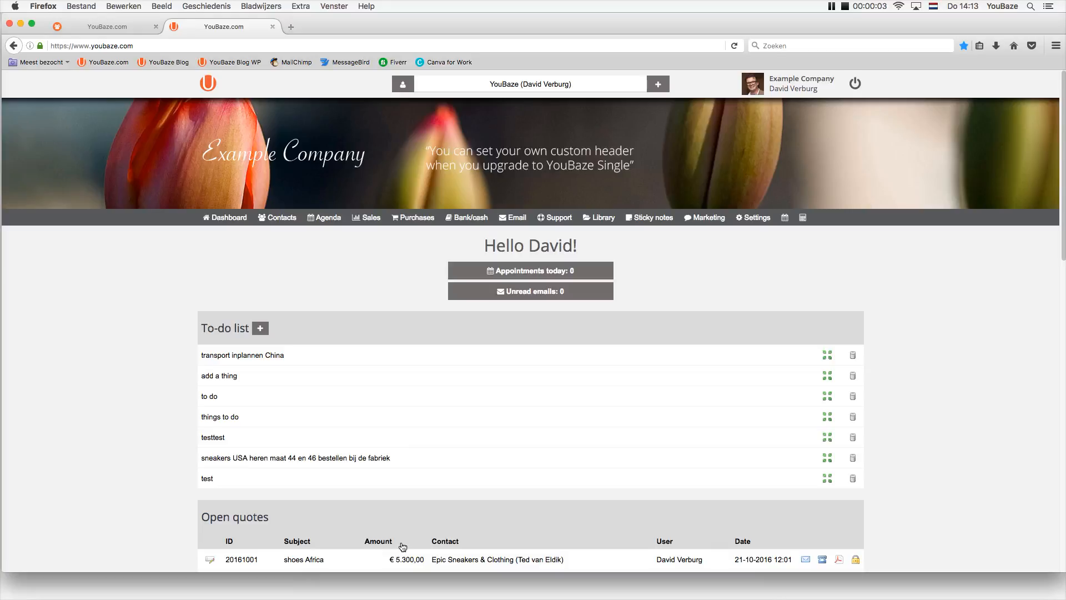
Start a new contact with group set to supplier and media source Approached by us.
{"action": "left_click", "coordinate": [662, 82]}
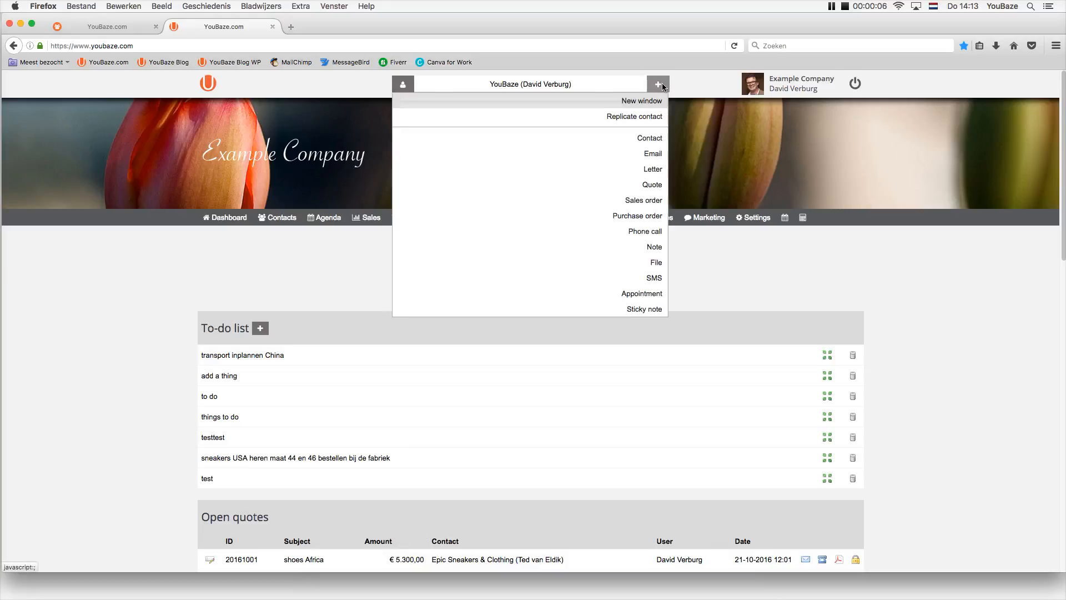
{"action": "left_click", "coordinate": [648, 138]}
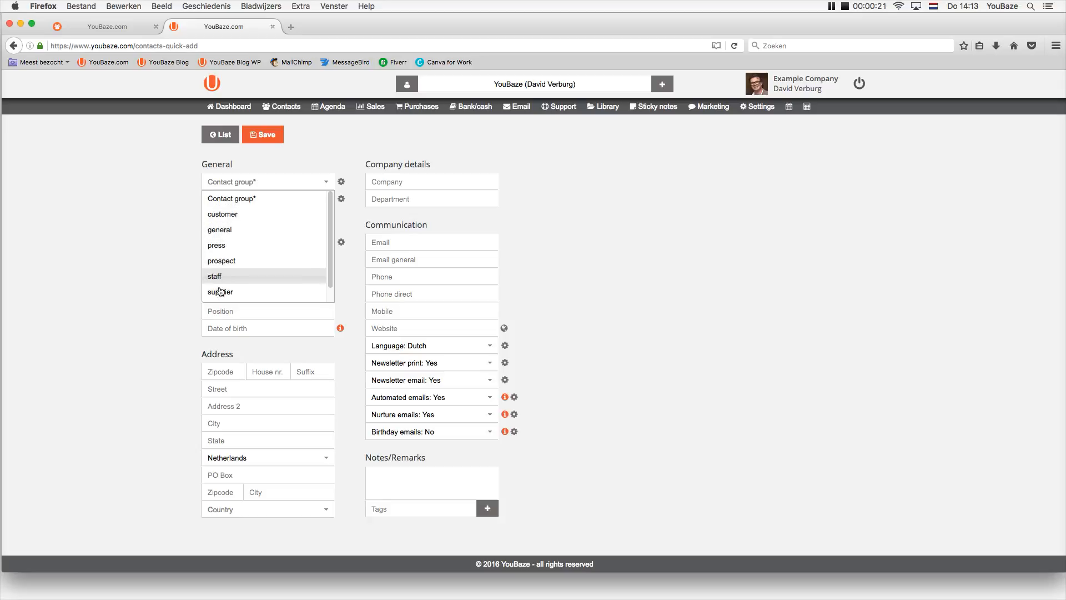
{"action": "scroll", "coordinate": [332, 286], "scroll_direction": "down", "scroll_amount": 1}
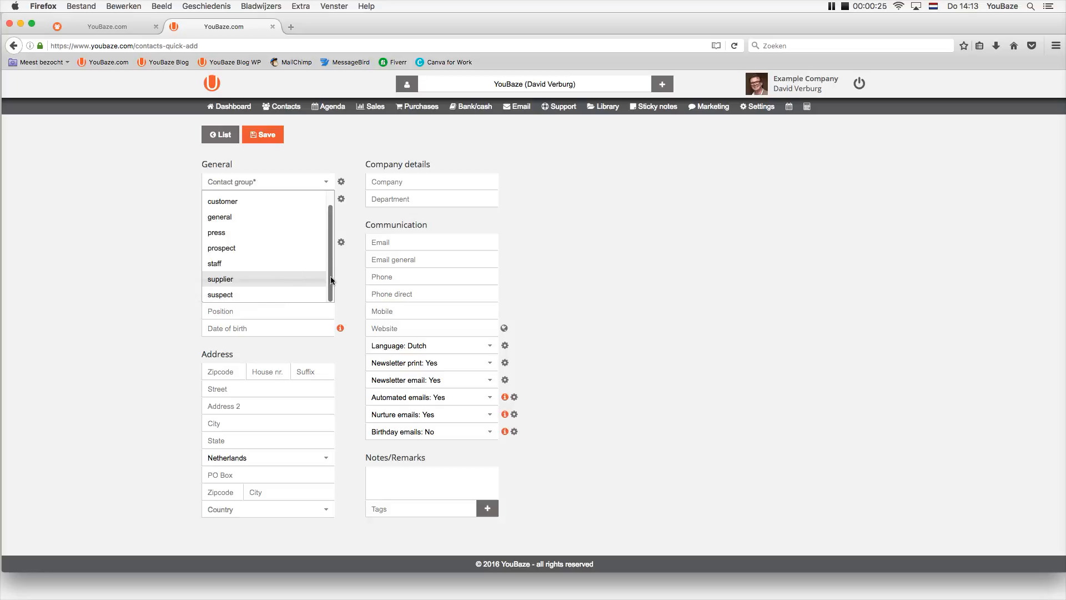
{"action": "scroll", "coordinate": [303, 217], "scroll_direction": "up", "scroll_amount": 1}
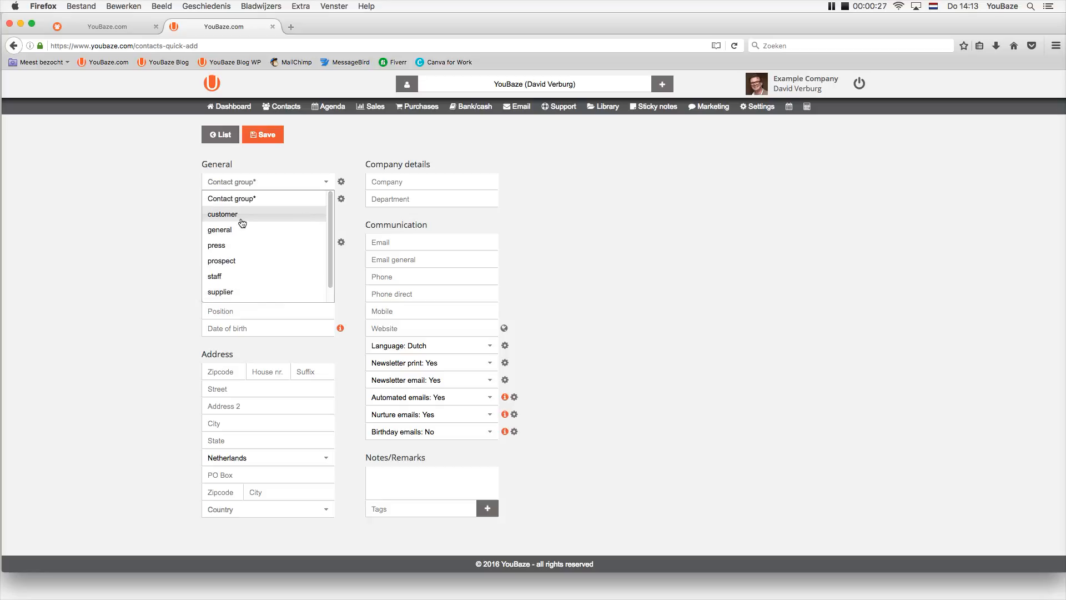
{"action": "left_click", "coordinate": [127, 216]}
{"action": "left_click", "coordinate": [214, 183]}
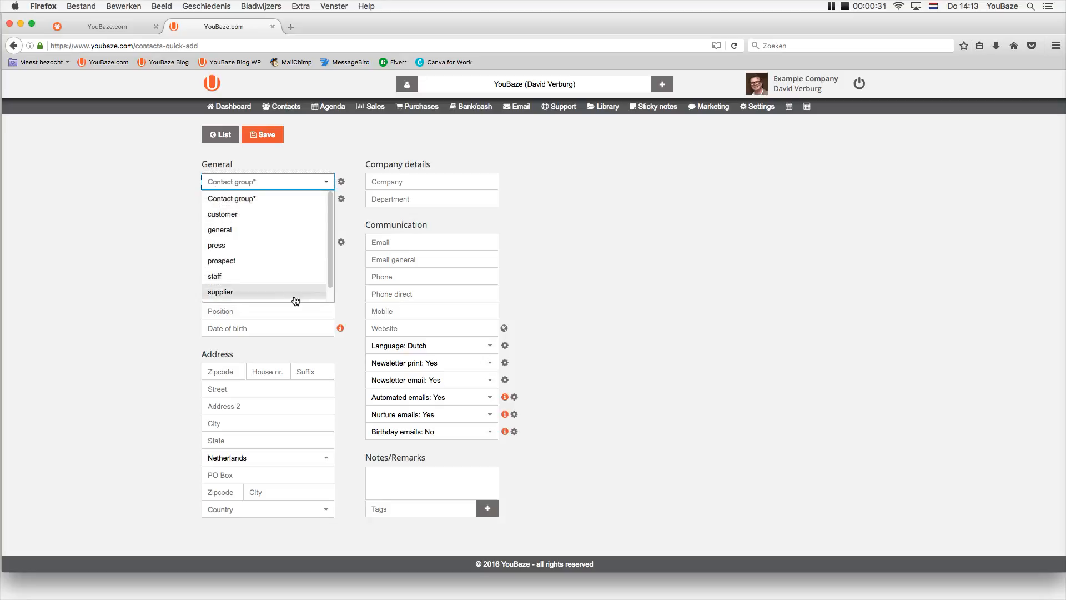
{"action": "scroll", "coordinate": [295, 300], "scroll_direction": "down", "scroll_amount": 1}
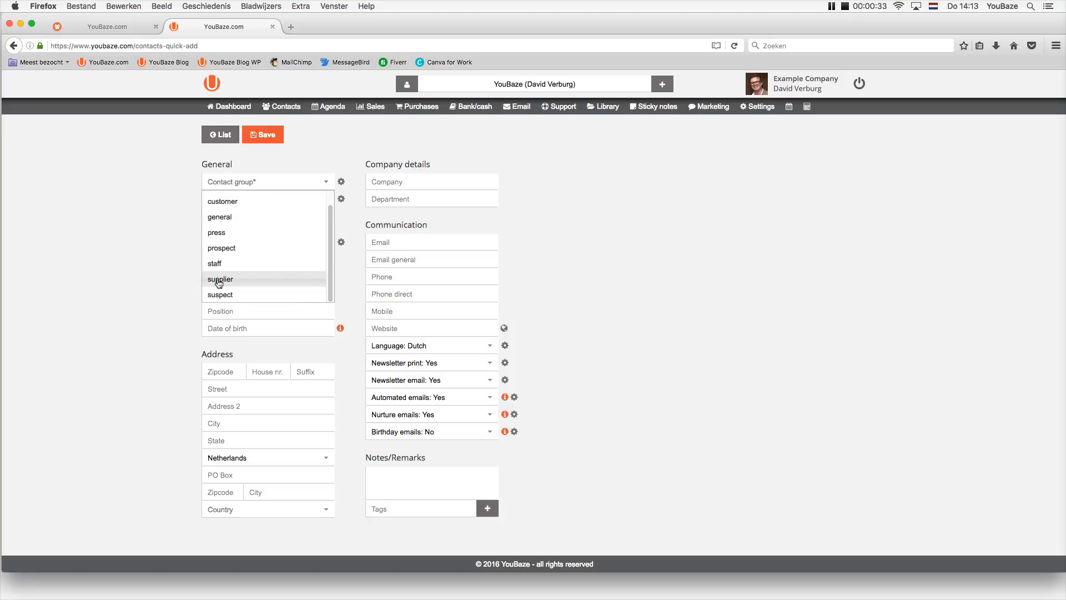
{"action": "left_click", "coordinate": [219, 281]}
{"action": "left_click", "coordinate": [106, 224]}
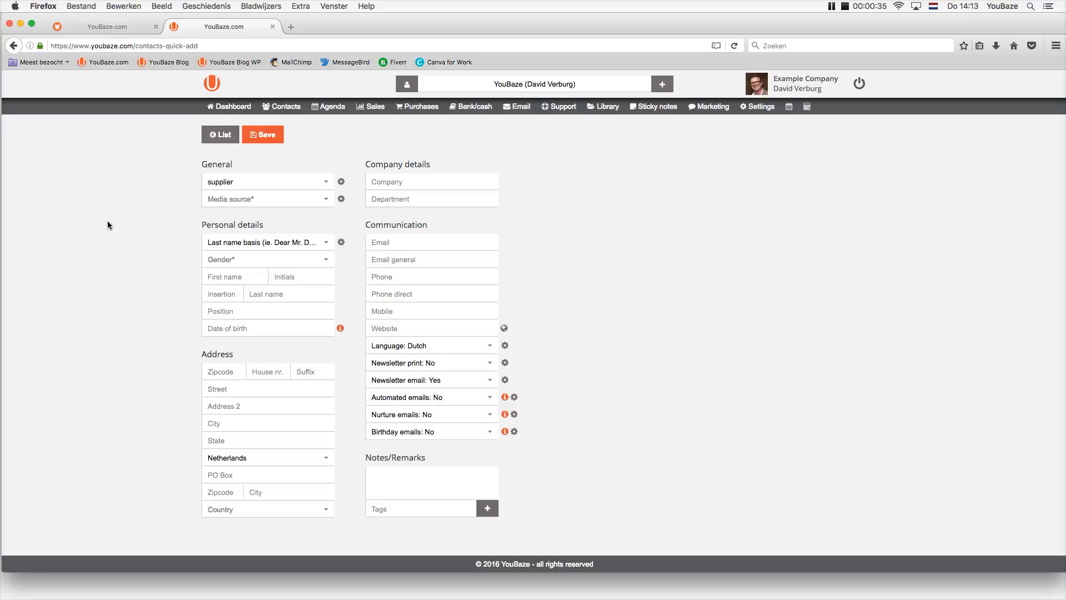
{"action": "left_click", "coordinate": [221, 204]}
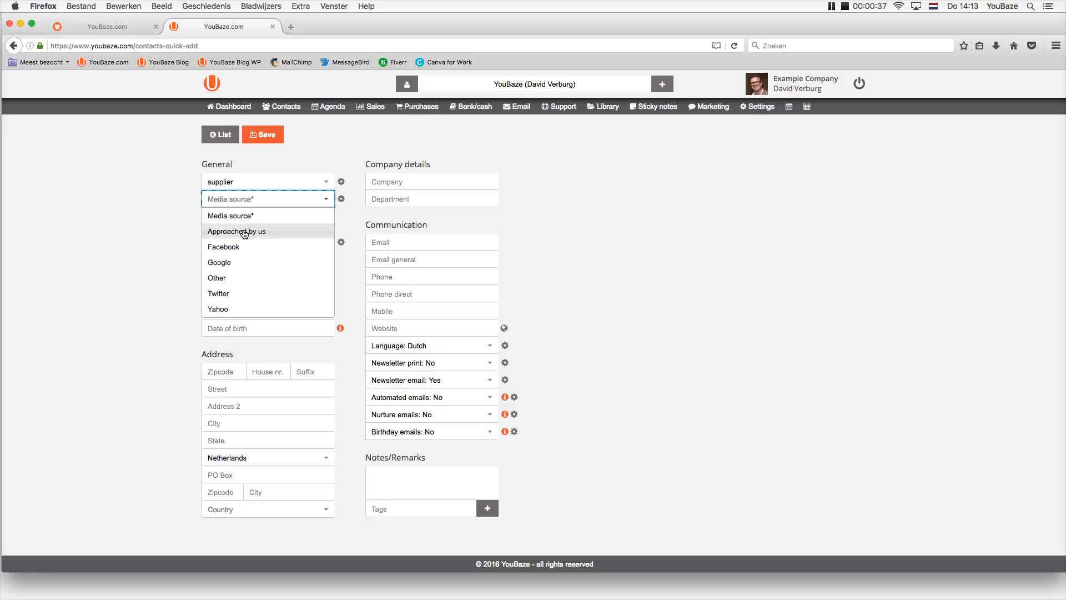
{"action": "left_click", "coordinate": [243, 230]}
{"action": "left_click", "coordinate": [117, 231]}
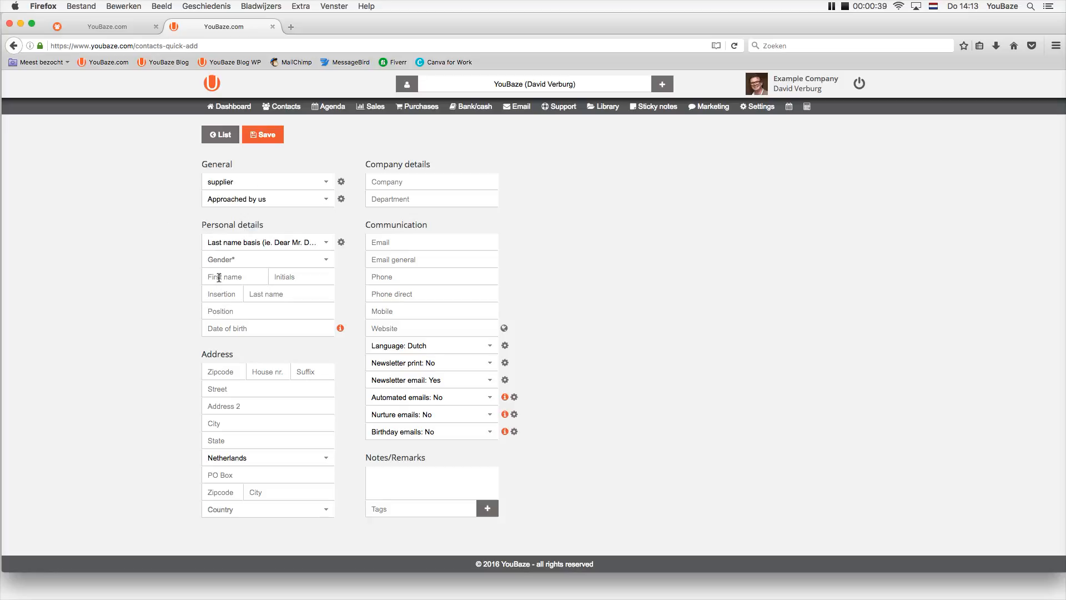
Enter the contact's first name and last name in lowercase.
{"action": "left_click", "coordinate": [219, 277]}
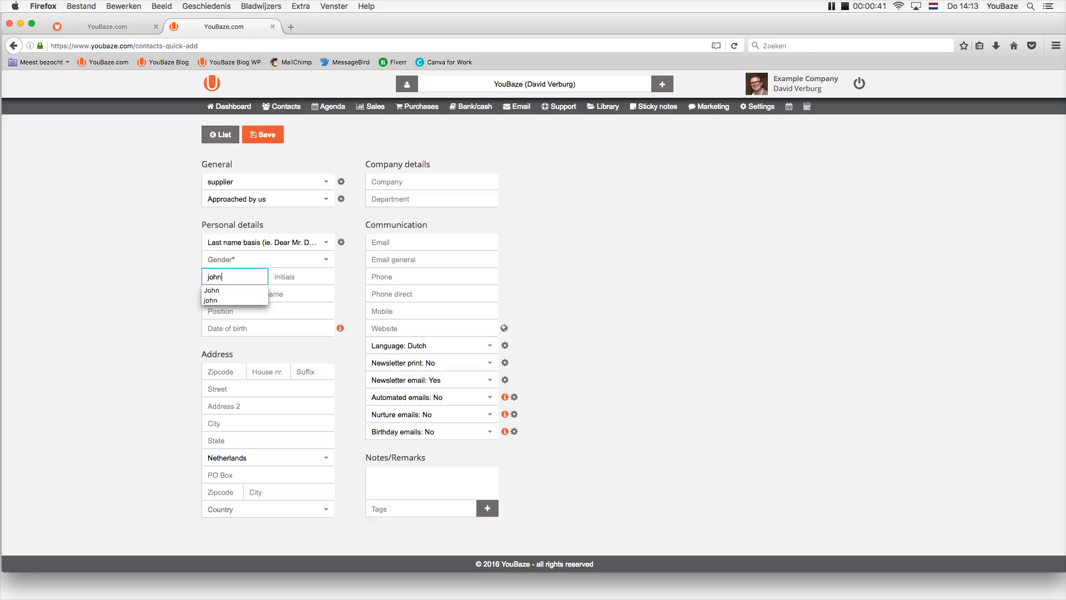
{"action": "type", "text": "qq"}
{"action": "key", "text": "BackSpace"}
{"action": "key", "text": "BackSpace"}
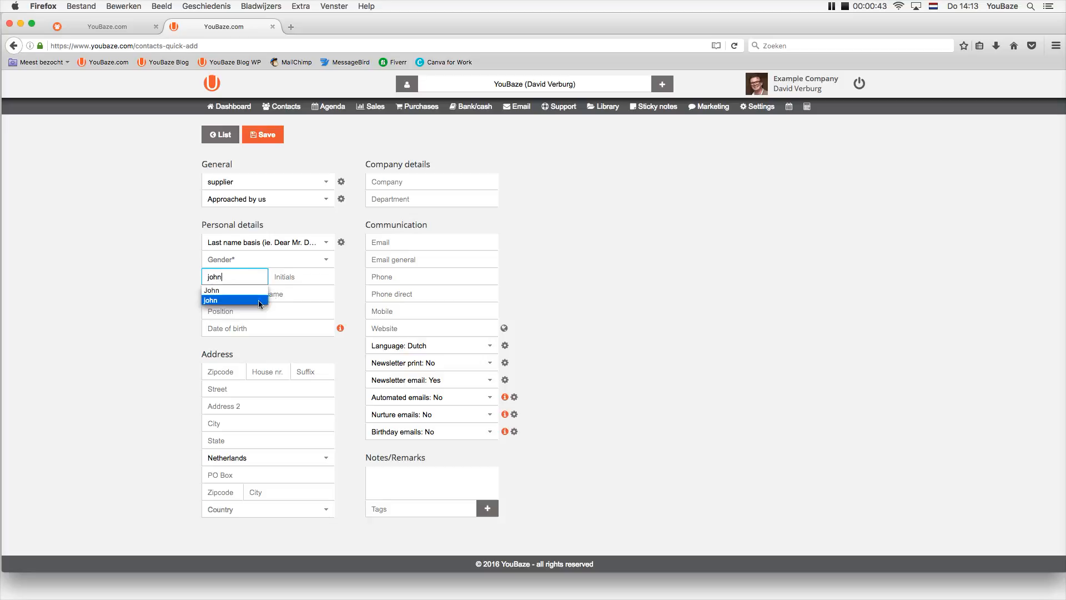
{"action": "left_click", "coordinate": [296, 295]}
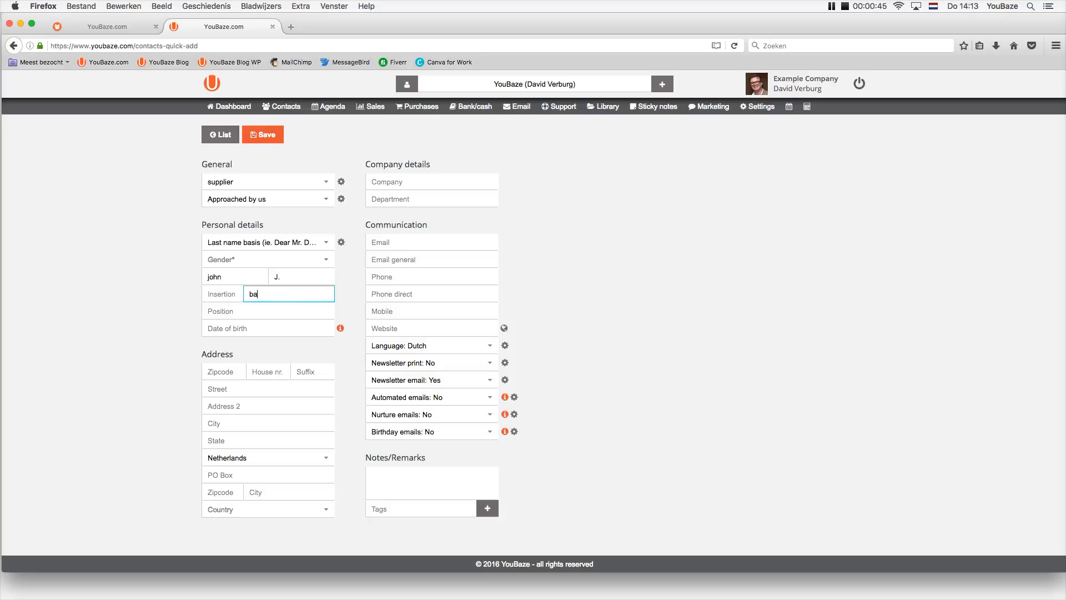
{"action": "left_click", "coordinate": [139, 302]}
Capitalise the first letters of both name fields, then move to the zipcode field.
{"action": "left_click_drag", "start_coordinate": [235, 277], "coordinate": [197, 277]}
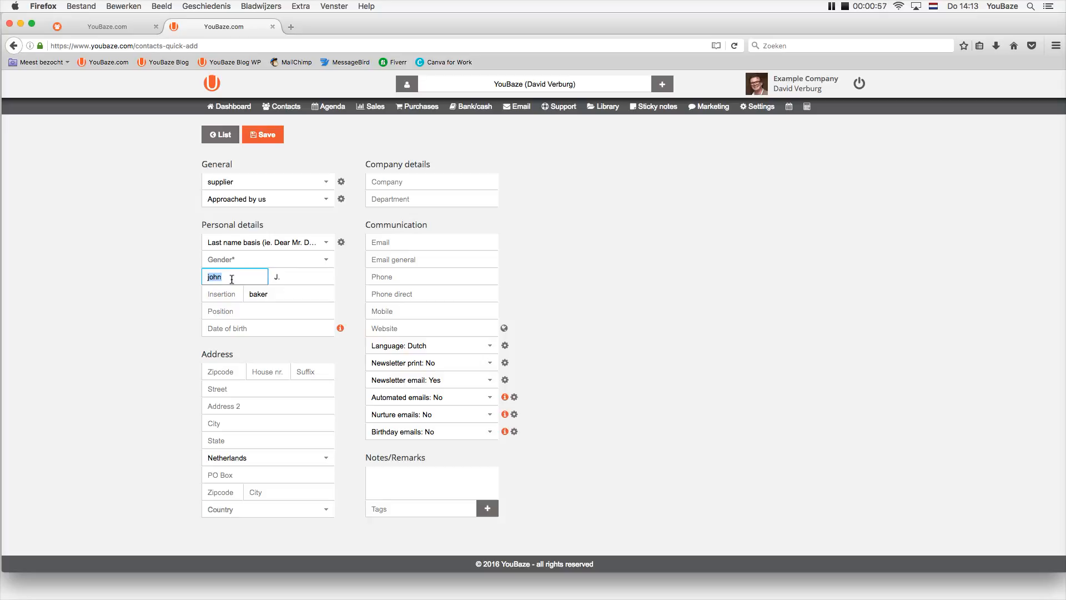
{"action": "left_click", "coordinate": [278, 296]}
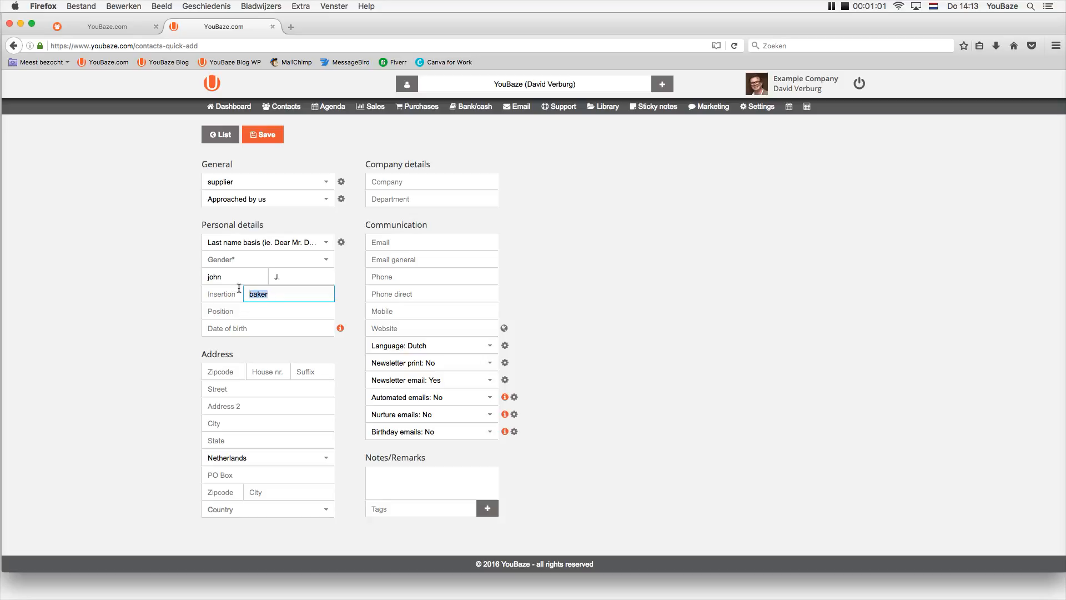
{"action": "left_click", "coordinate": [214, 277]}
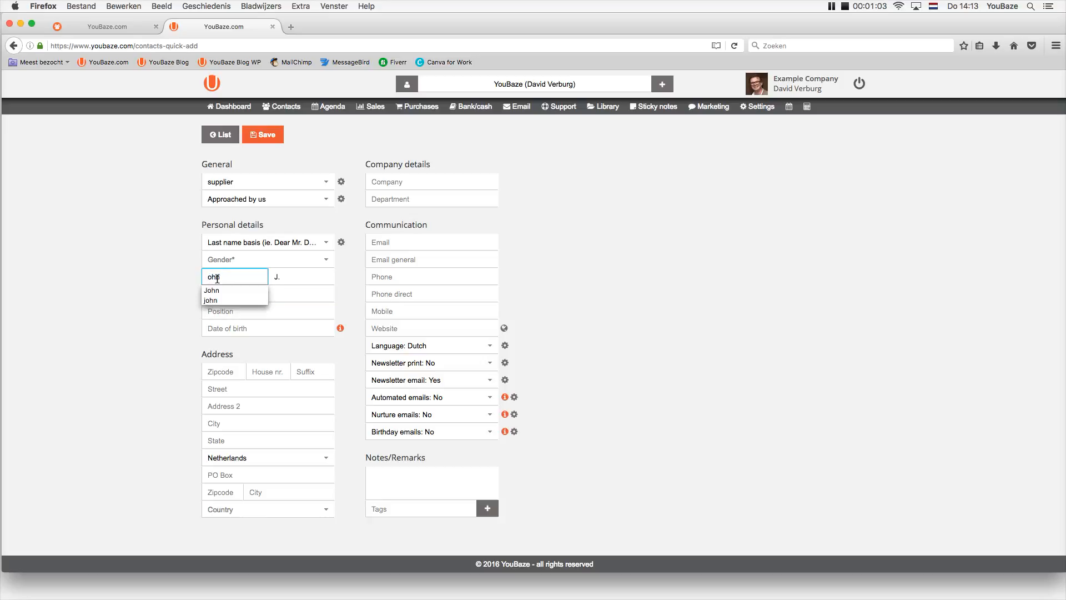
{"action": "type", "text": "J"}
{"action": "left_click", "coordinate": [158, 285]}
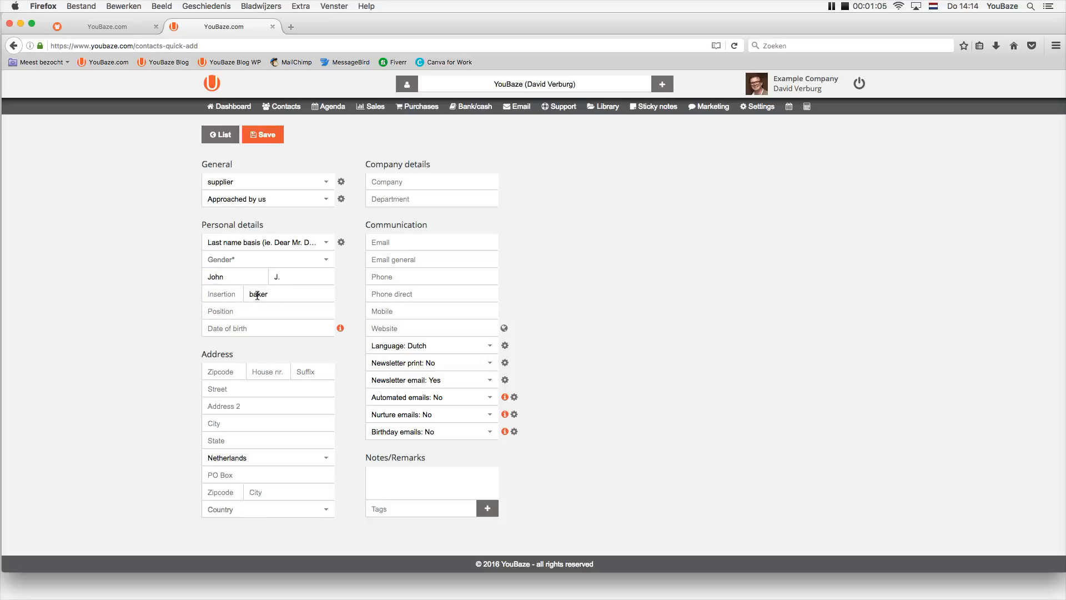
{"action": "left_click", "coordinate": [254, 294]}
{"action": "key", "text": "BackSpace"}
{"action": "type", "text": "B"}
{"action": "left_click", "coordinate": [139, 318]}
{"action": "left_click", "coordinate": [221, 371]}
Enter zipcode 6017 and house number 23 so the street and city auto-fill.
{"action": "type", "text": "60"}
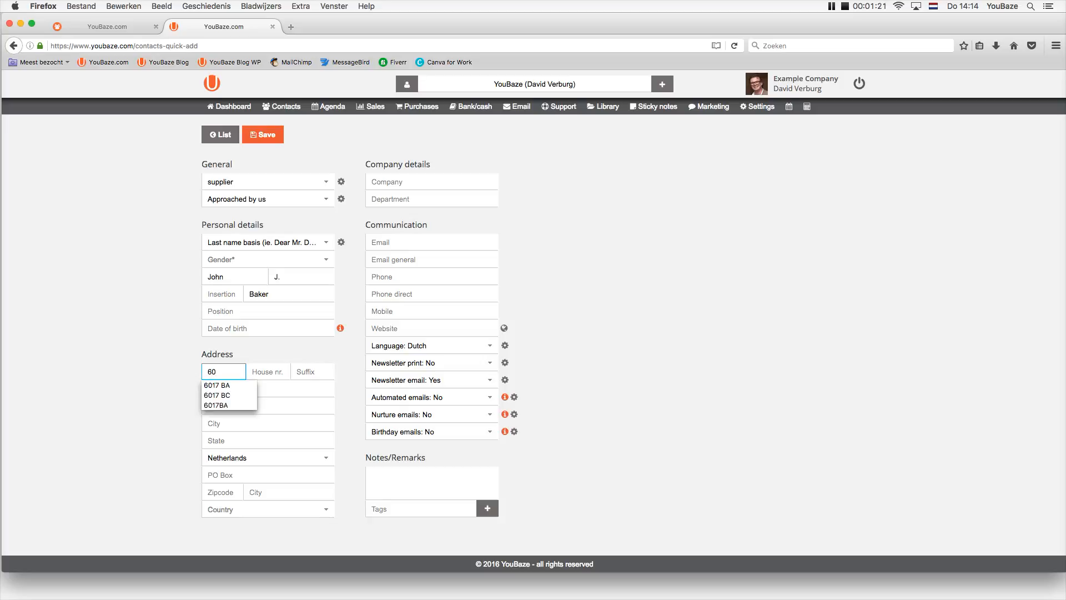
{"action": "type", "text": "17"}
{"action": "left_click", "coordinate": [220, 386]}
{"action": "left_click", "coordinate": [264, 376]}
{"action": "type", "text": "23"}
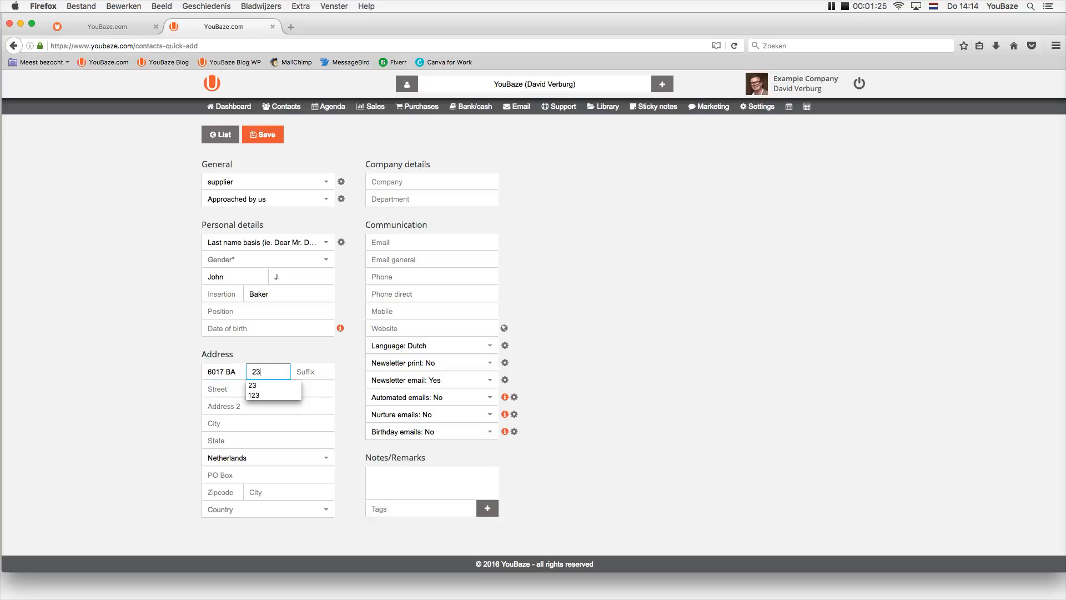
{"action": "key", "text": "Tab"}
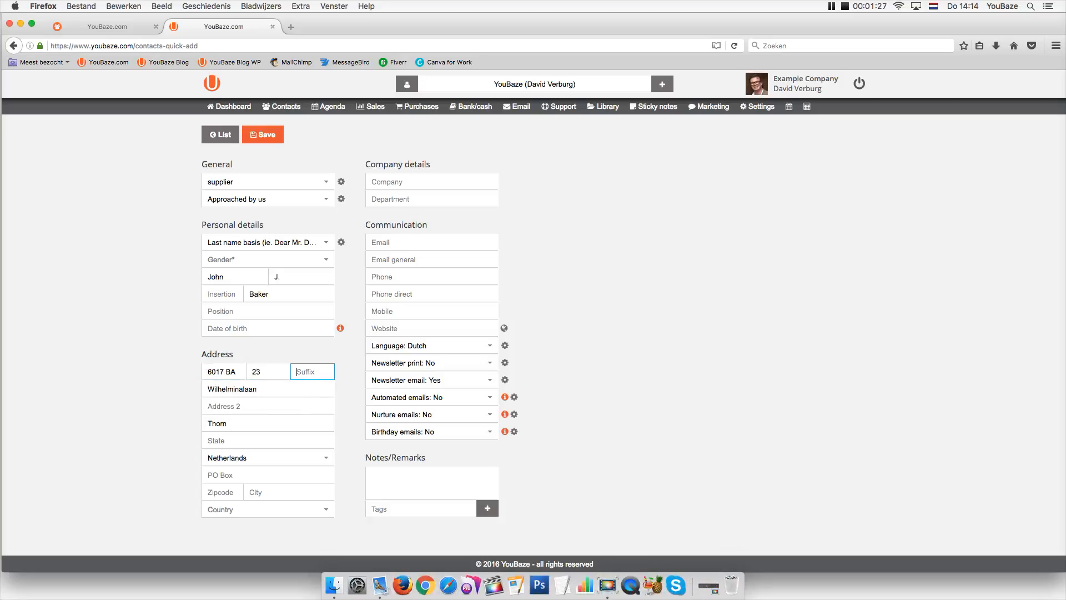
Check the auto-filled street and city values in the address fields.
{"action": "left_click", "coordinate": [259, 392]}
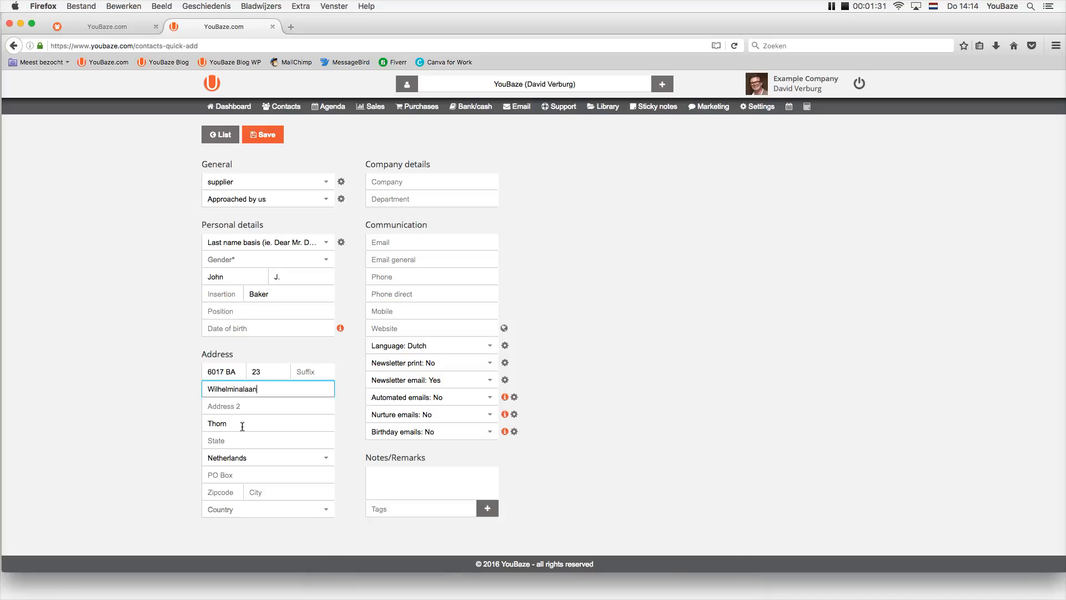
{"action": "double_click", "coordinate": [248, 423]}
{"action": "left_click", "coordinate": [151, 441]}
{"action": "left_click", "coordinate": [235, 442]}
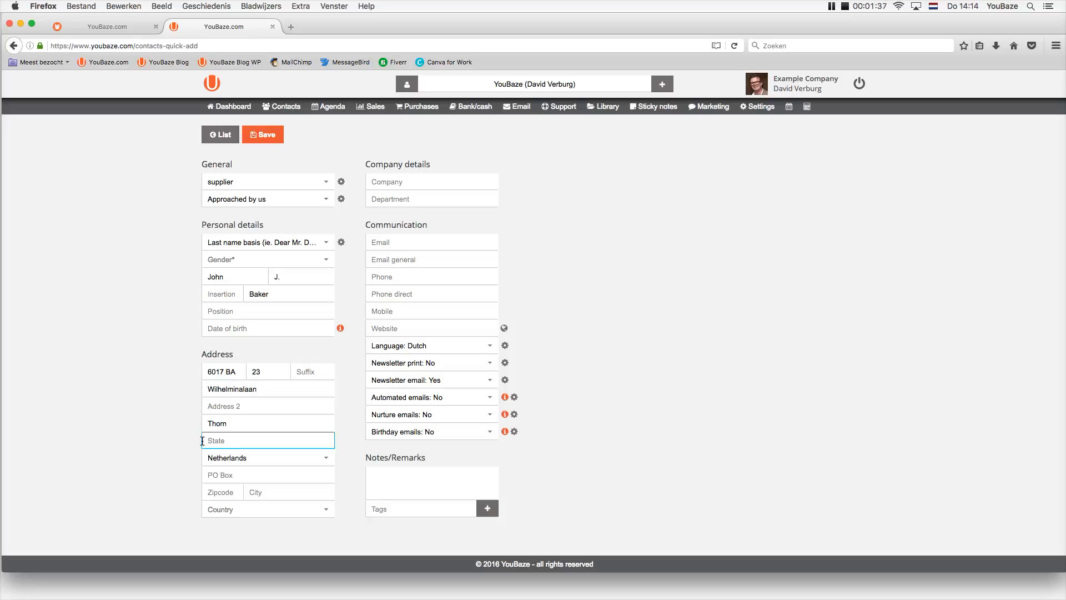
{"action": "left_click_drag", "start_coordinate": [276, 390], "coordinate": [202, 391]}
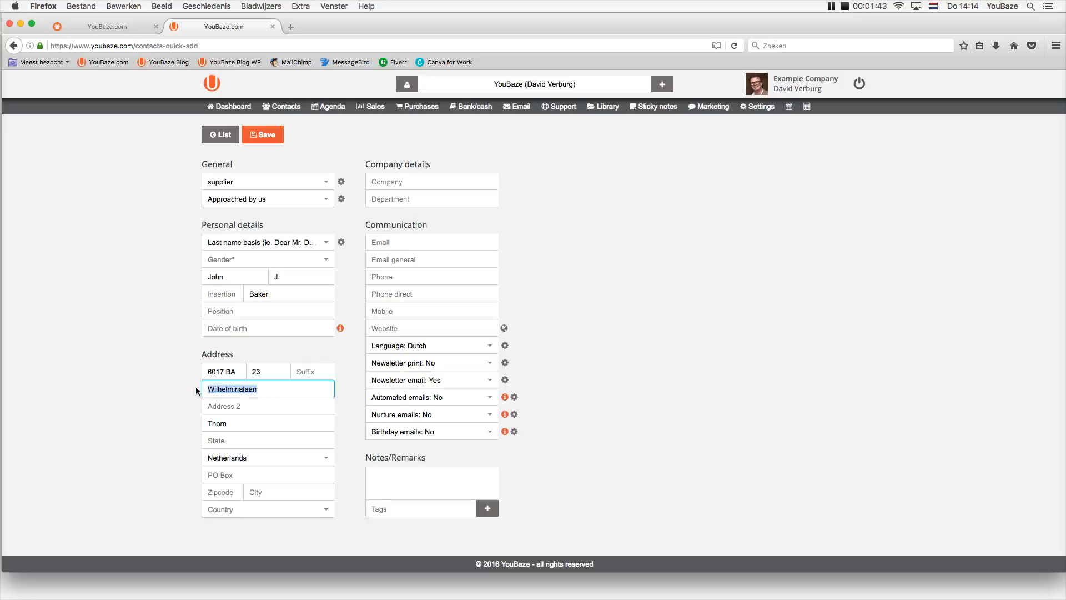
{"action": "left_click", "coordinate": [151, 483]}
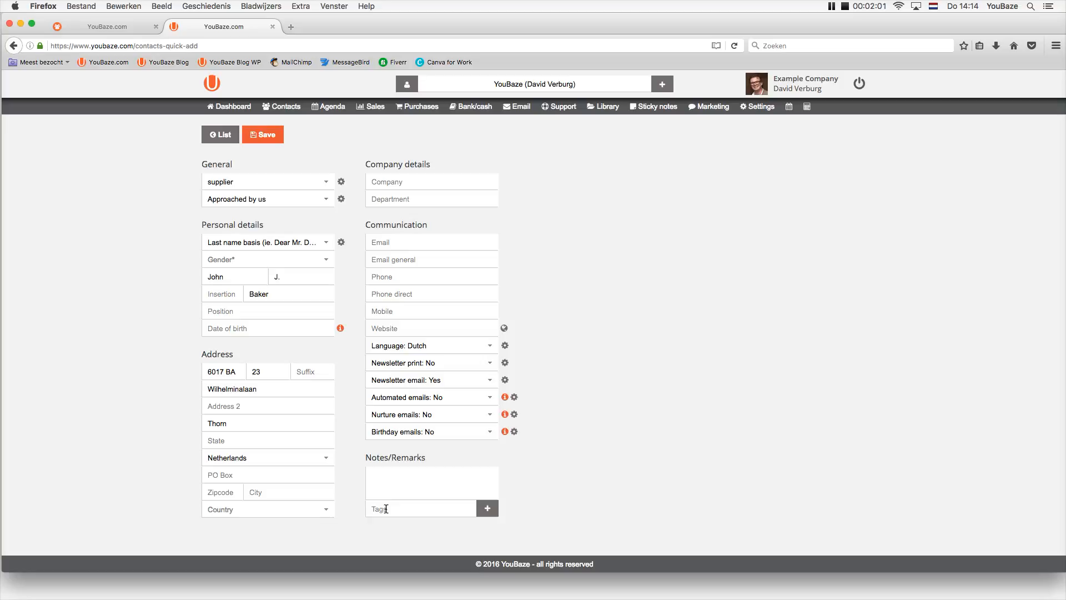
Add the tags 'transport' and 'overnight pallet' to the new contact.
{"action": "left_click", "coordinate": [386, 509]}
{"action": "type", "text": "transport"}
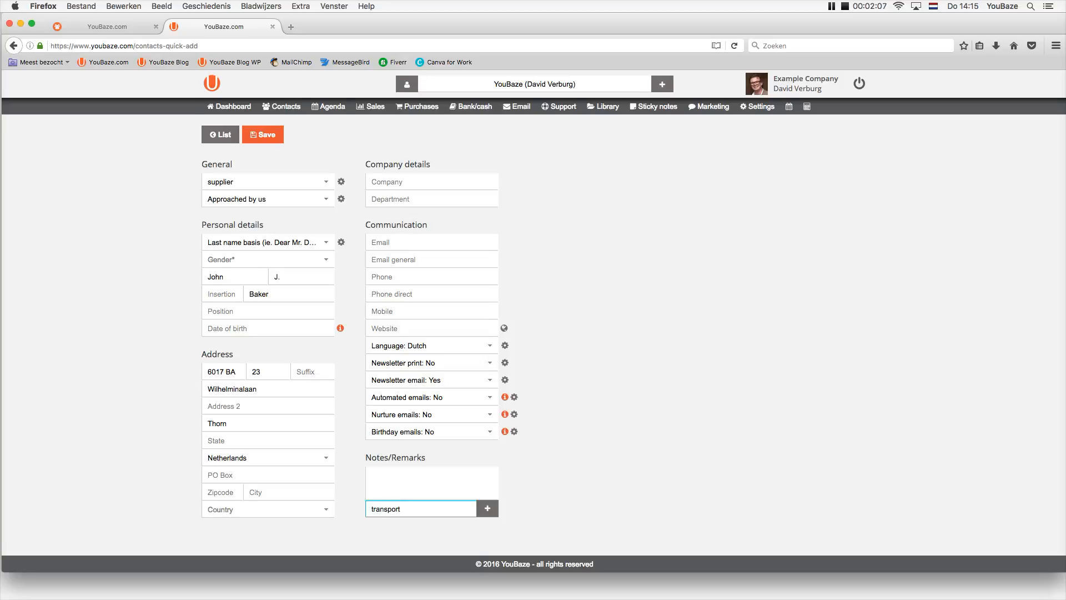
{"action": "key", "text": "Return"}
{"action": "type", "text": "overn"}
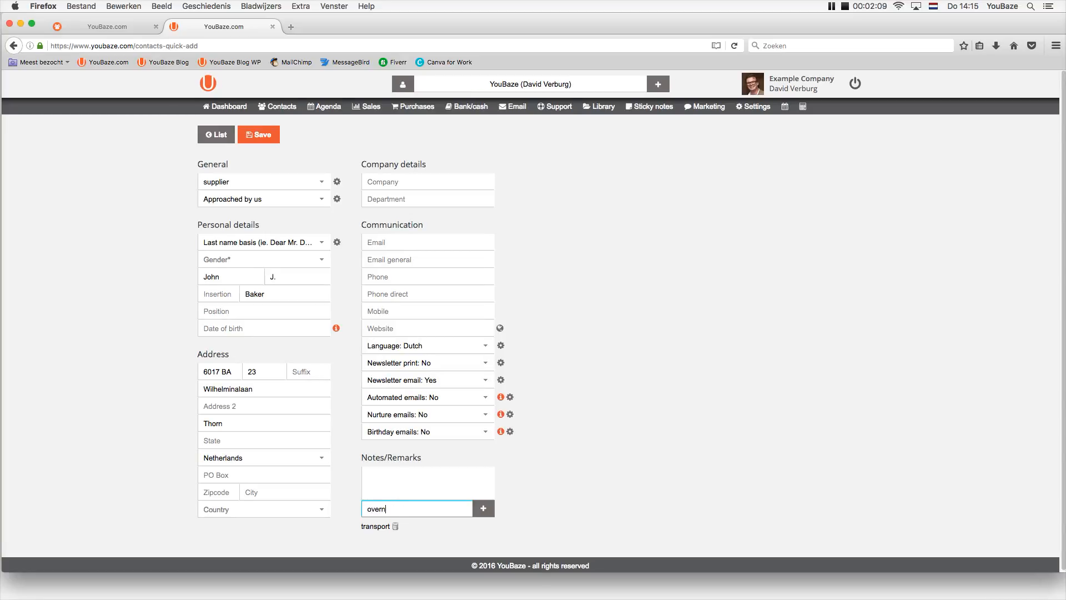
{"action": "type", "text": "ight pallet"}
{"action": "key", "text": "Return"}
{"action": "left_click", "coordinate": [606, 484]}
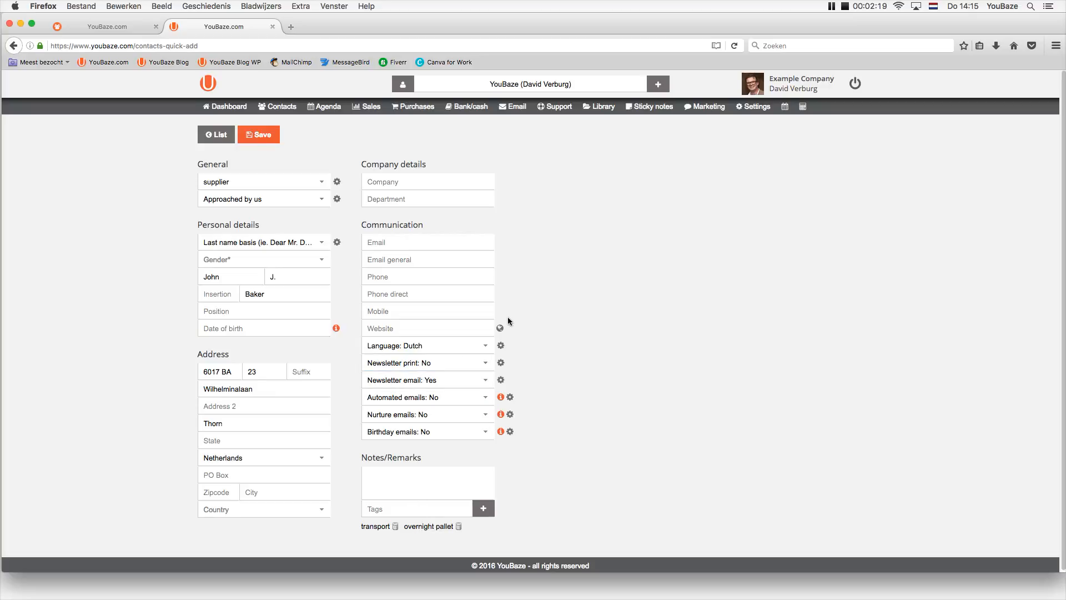
Try contact searches for 'transport' and 'pallet', then close the search without choosing.
{"action": "left_click", "coordinate": [490, 84]}
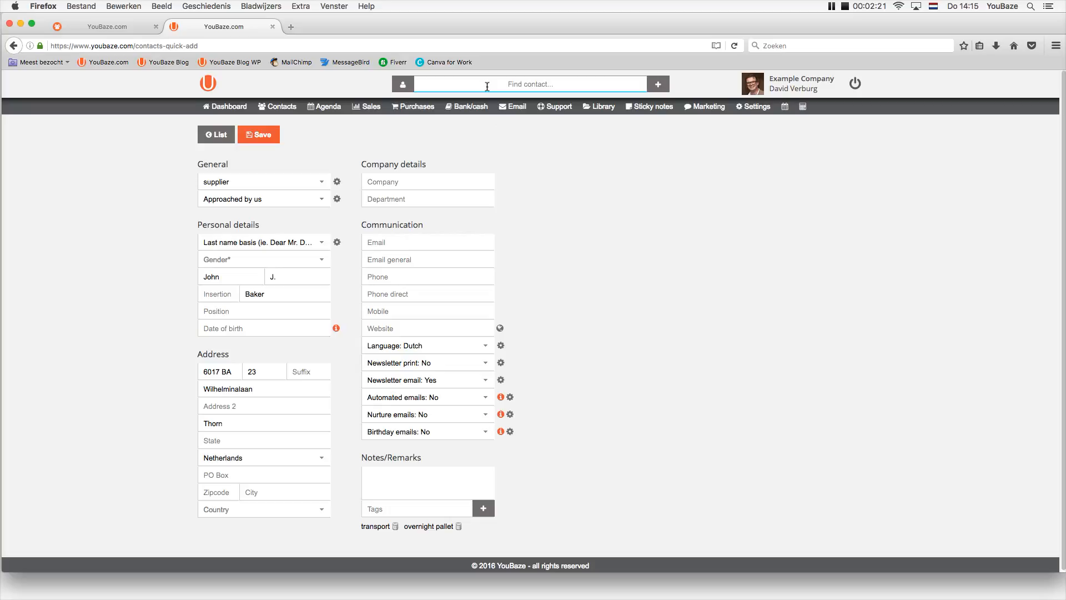
{"action": "type", "text": "transport"}
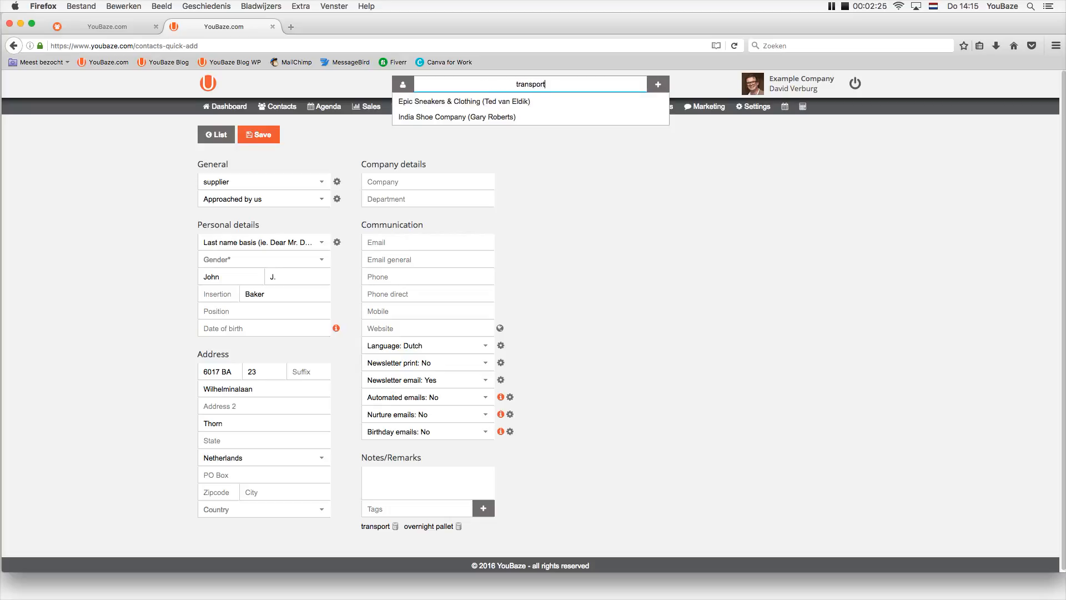
{"action": "key", "text": "BackSpace"}
{"action": "key", "text": "BackSpace"}
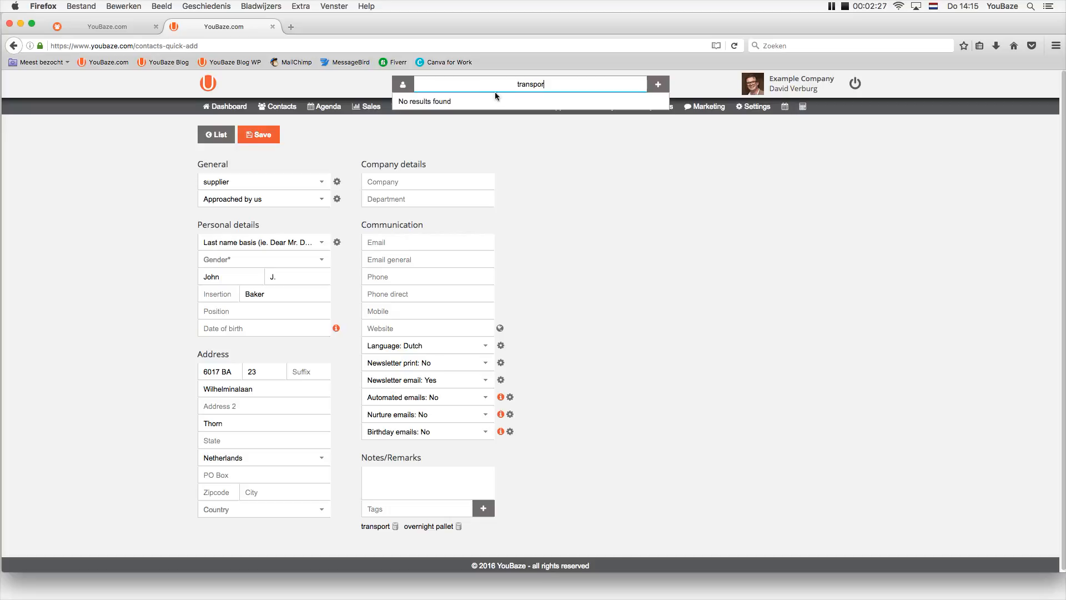
{"action": "double_click", "coordinate": [487, 78]}
{"action": "type", "text": "pallet"}
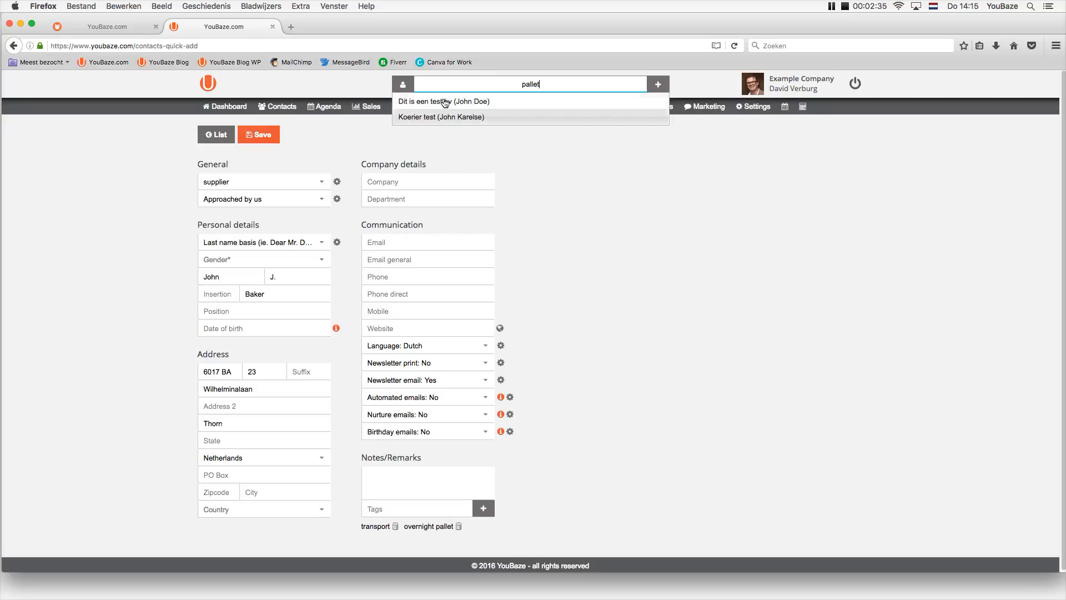
{"action": "left_click", "coordinate": [554, 199]}
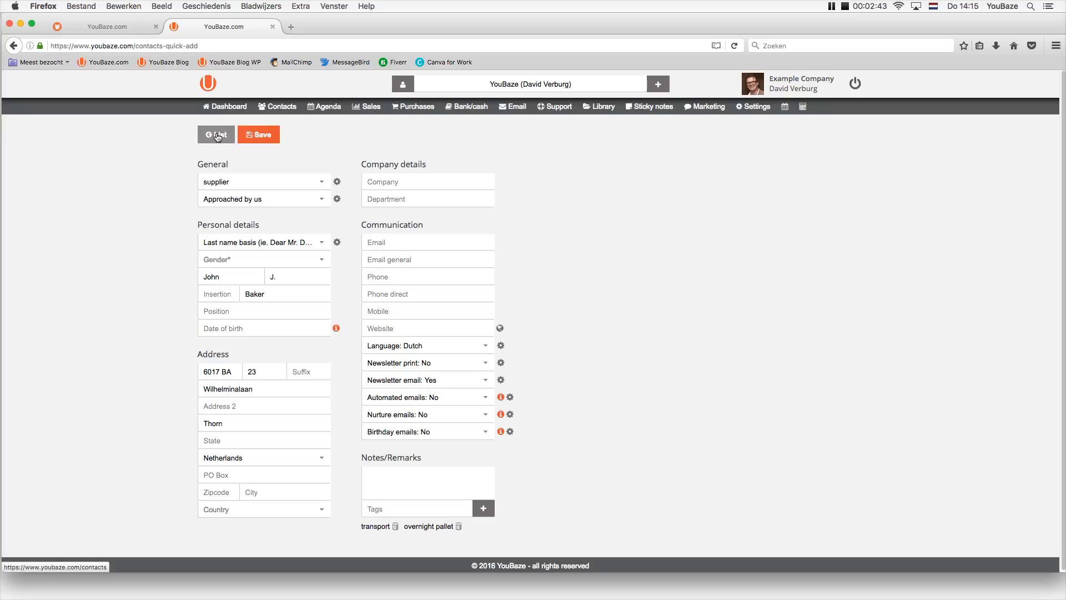
Discard the unsaved contact and open Dit is een test bv through a 'koerier' search.
{"action": "left_click", "coordinate": [218, 136]}
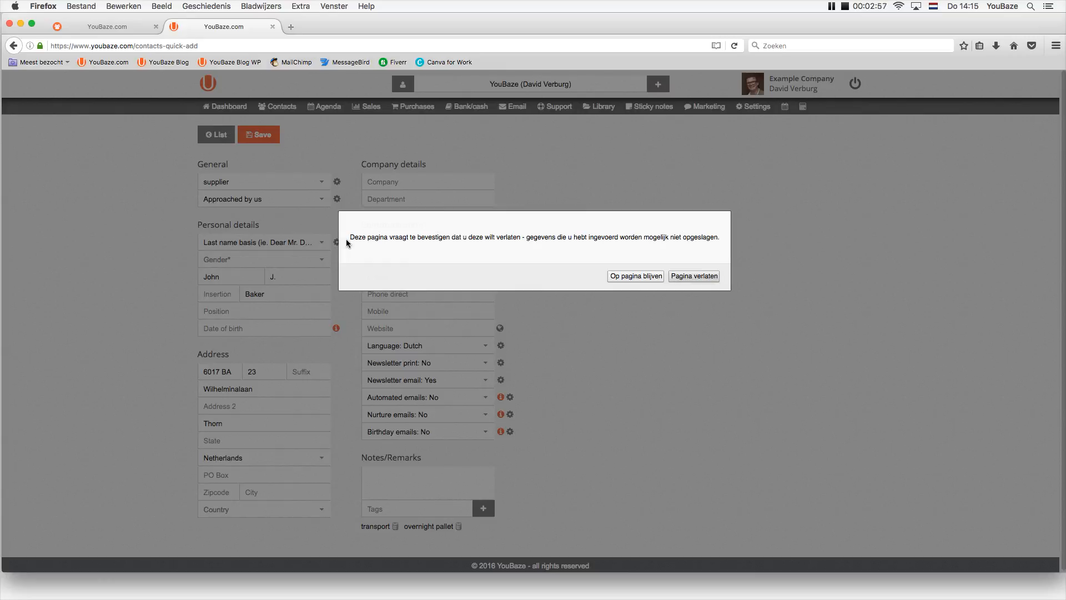
{"action": "left_click", "coordinate": [684, 277]}
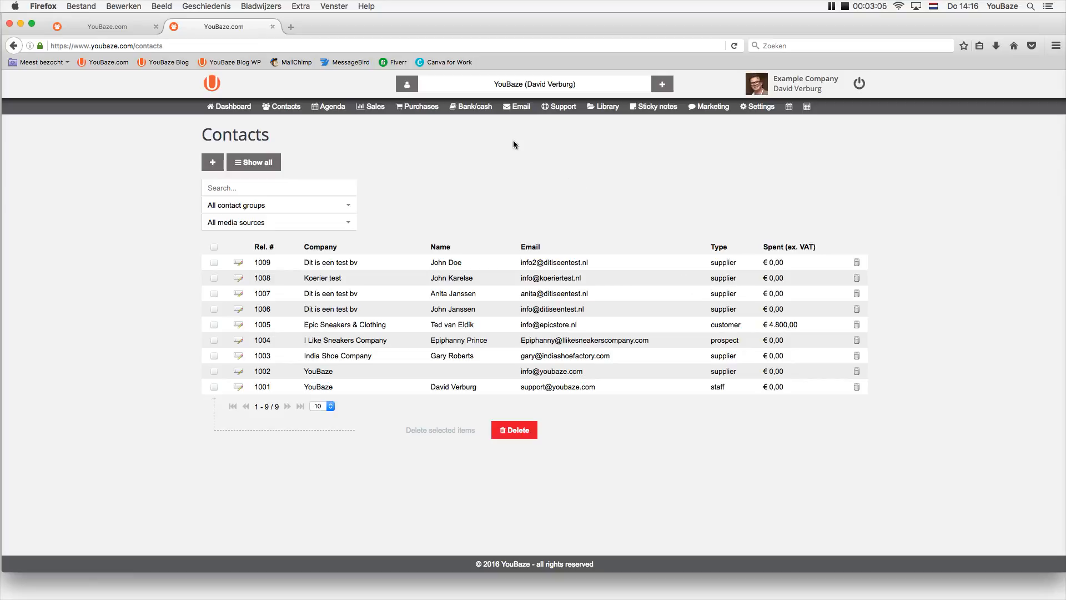
{"action": "left_click", "coordinate": [496, 82]}
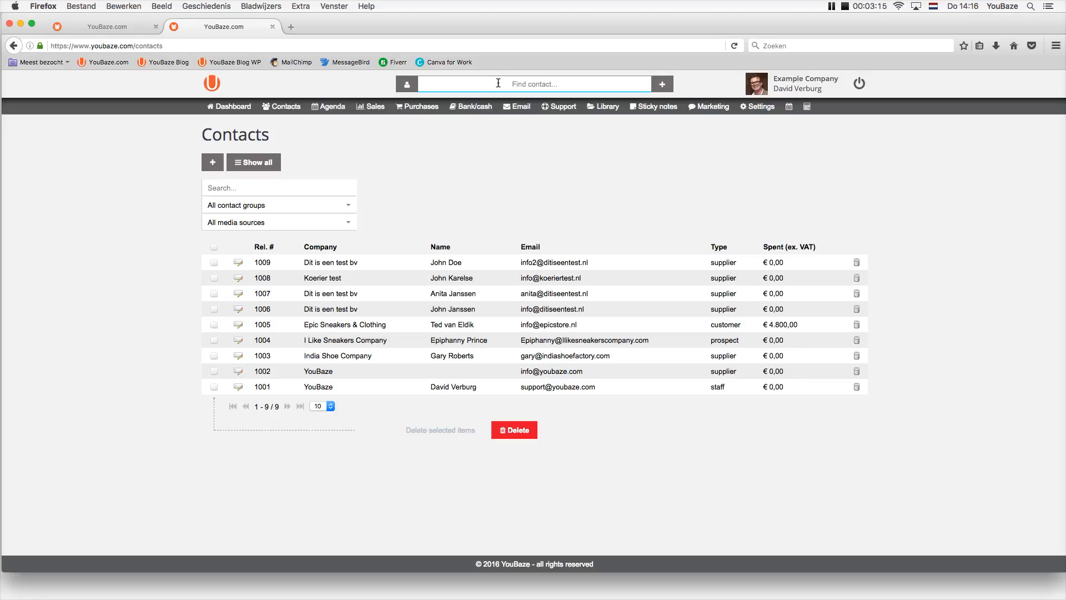
{"action": "type", "text": "trans"}
{"action": "key", "text": "BackSpace"}
{"action": "key", "text": "BackSpace"}
{"action": "key", "text": "BackSpace"}
{"action": "key", "text": "BackSpace"}
{"action": "key", "text": "BackSpace"}
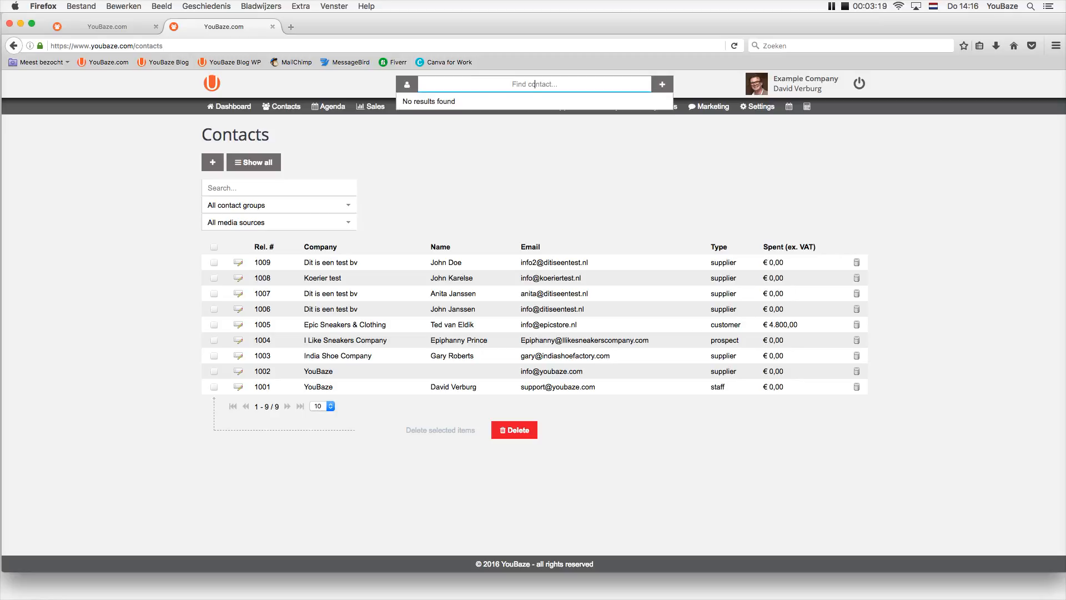
{"action": "type", "text": "koerier"}
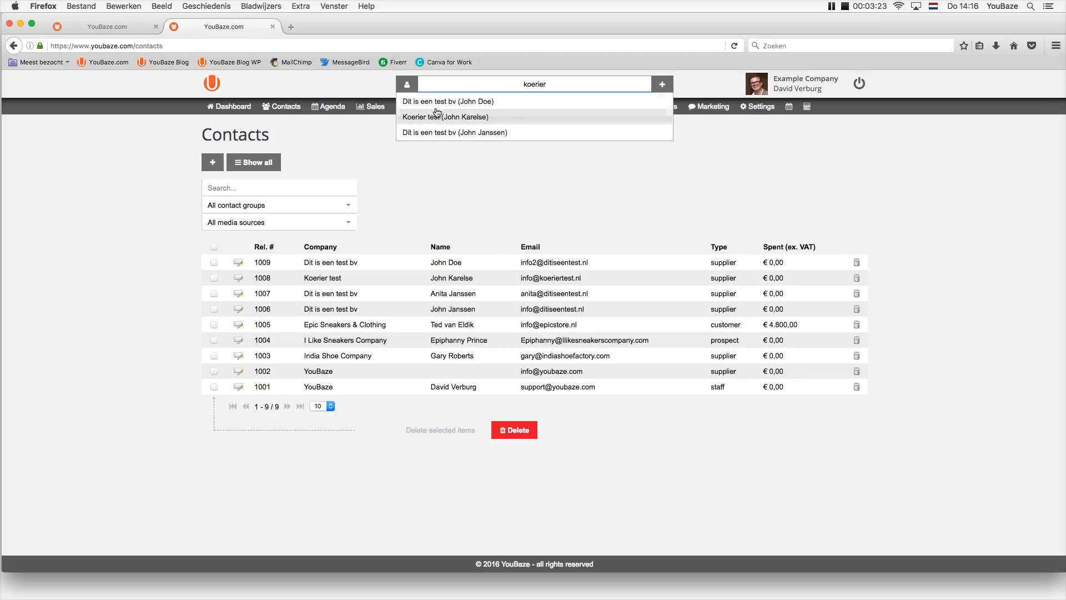
{"action": "left_click", "coordinate": [440, 132]}
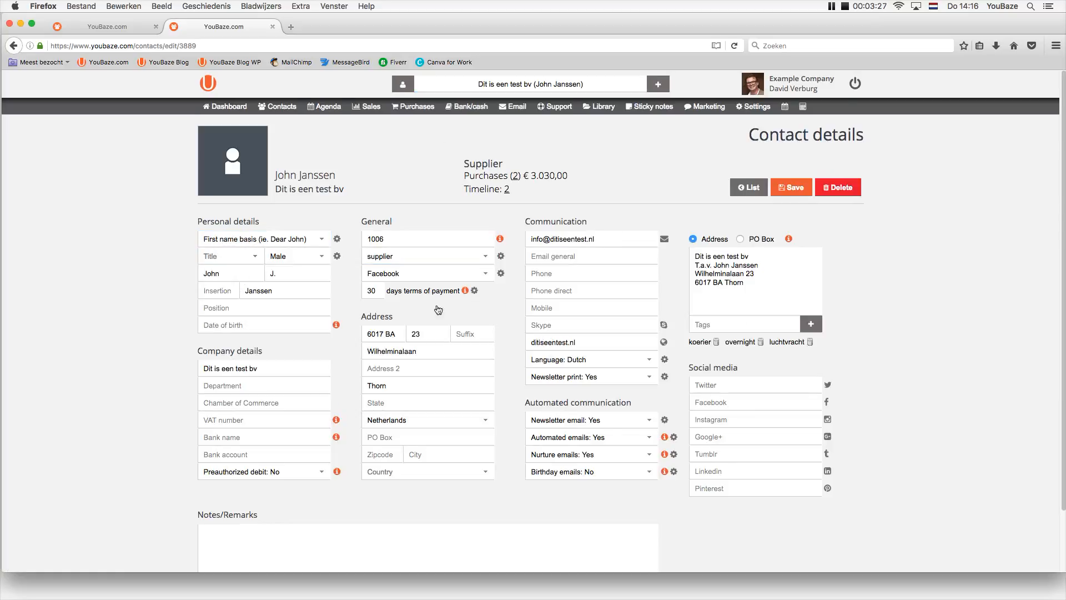
Rename the company to 'Test Company', save it, and show the + new-item list.
{"action": "left_click_drag", "start_coordinate": [272, 368], "coordinate": [157, 362]}
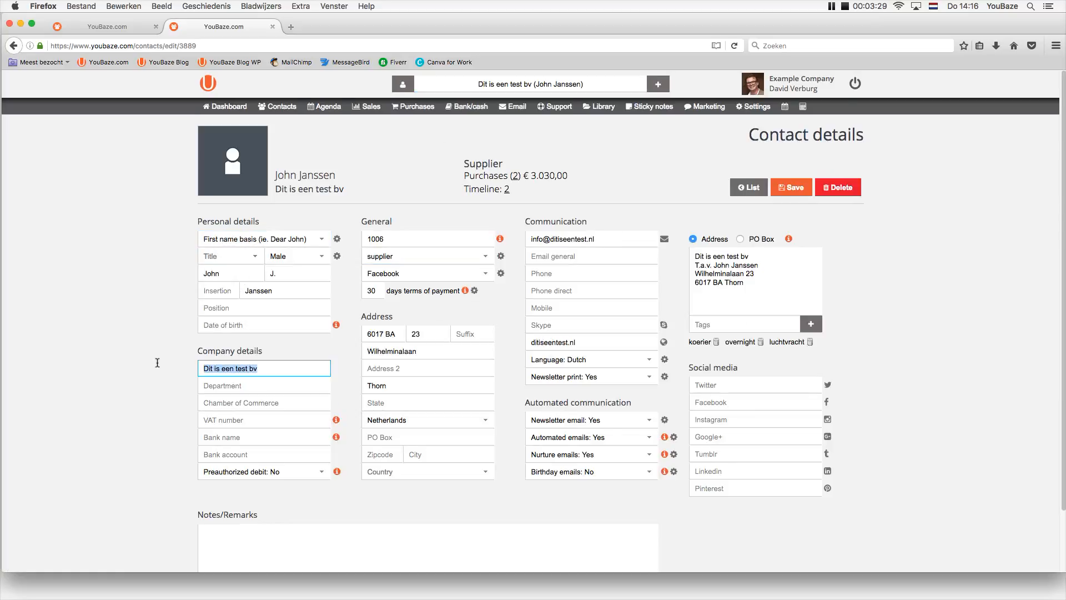
{"action": "type", "text": "Test"}
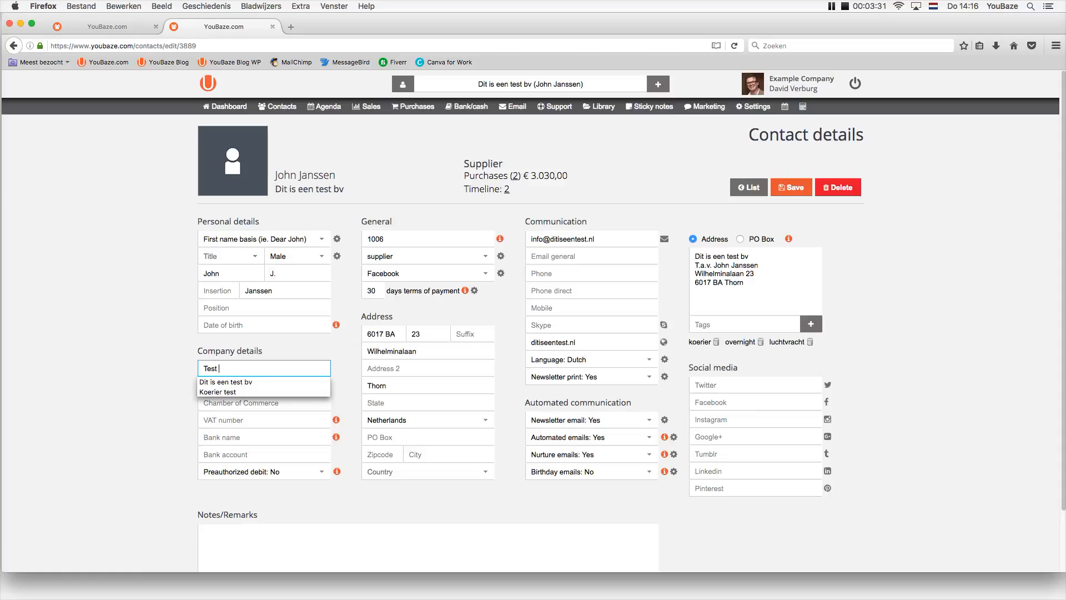
{"action": "type", "text": " Company"}
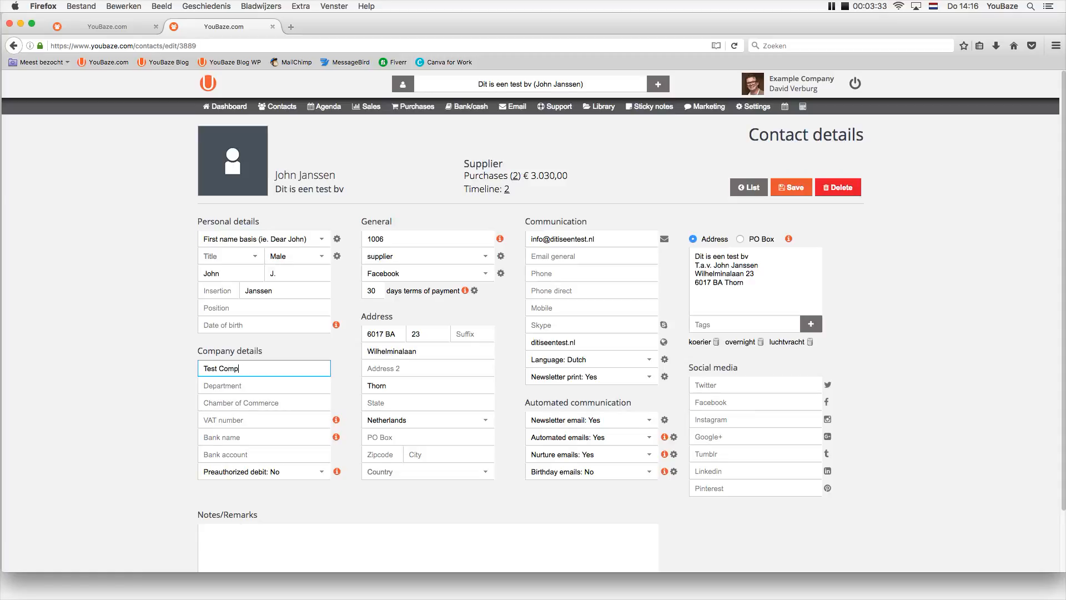
{"action": "left_click", "coordinate": [163, 365]}
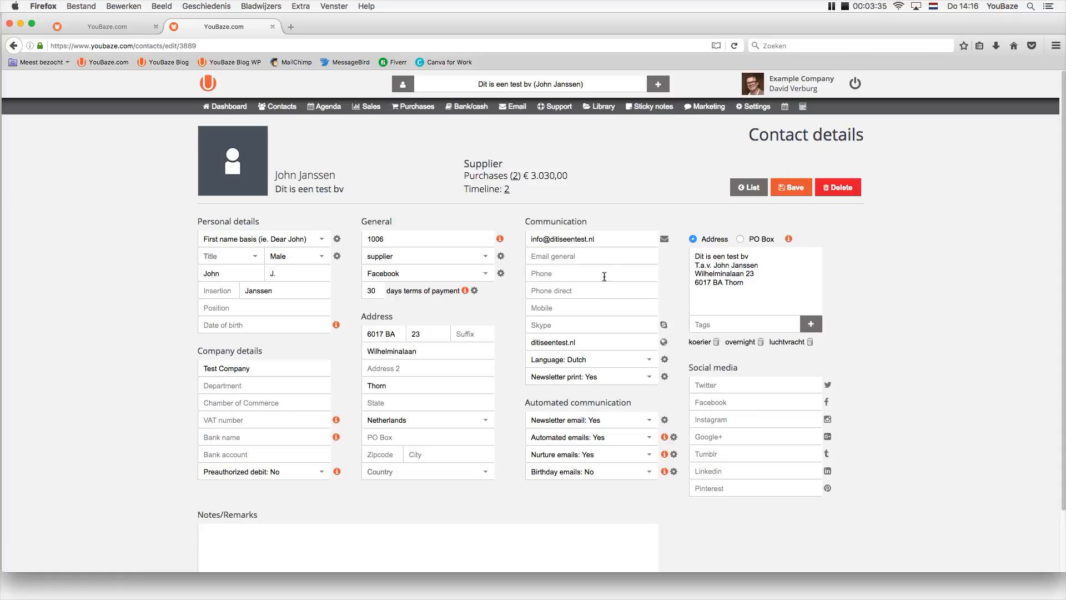
{"action": "left_click", "coordinate": [790, 186]}
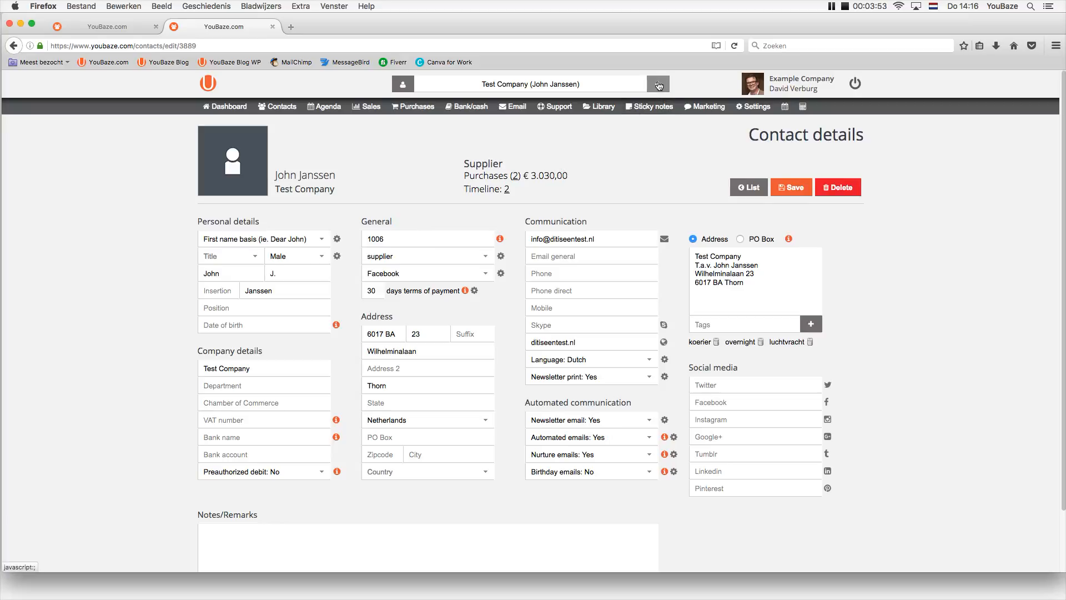
{"action": "left_click", "coordinate": [658, 85]}
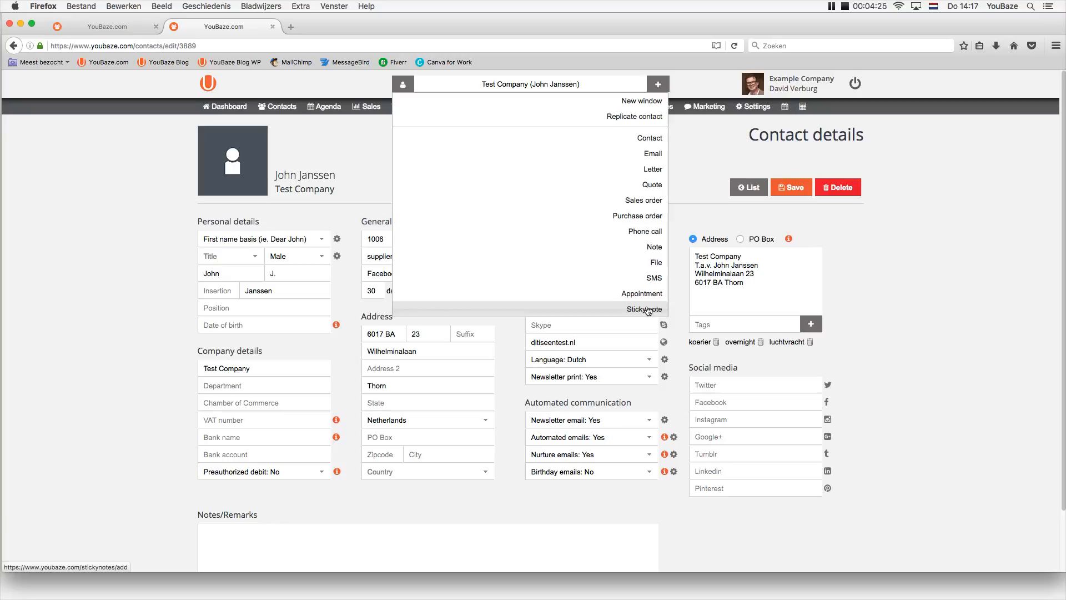
Show Test Company's linked records menu with Timeline, e-mails, quotes and Purchases.
{"action": "mouse_move", "coordinate": [544, 114]}
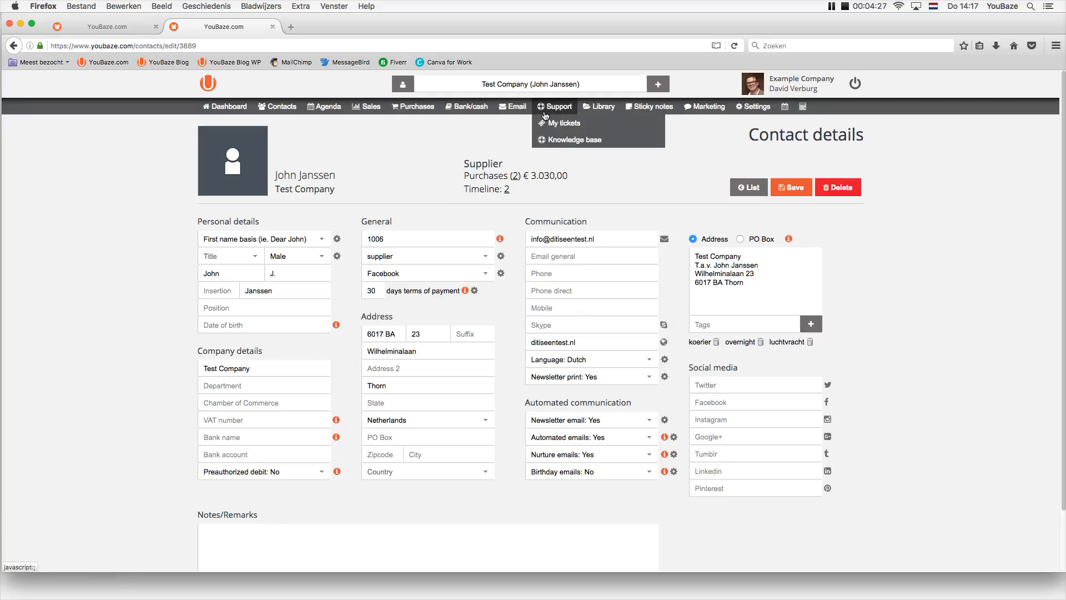
{"action": "left_click", "coordinate": [532, 84]}
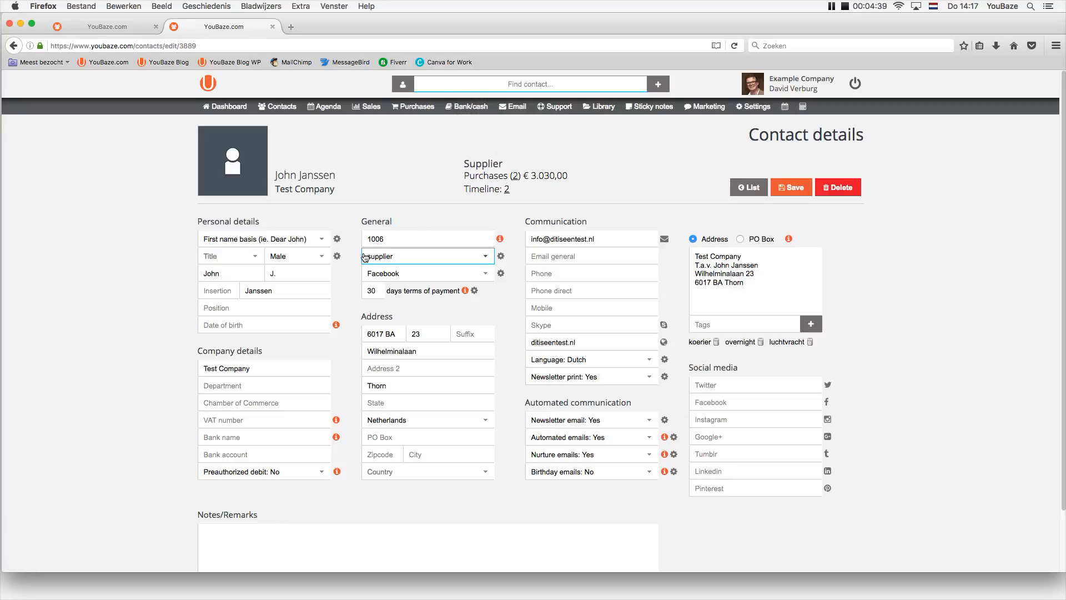
{"action": "left_click_drag", "start_coordinate": [274, 367], "coordinate": [204, 363]}
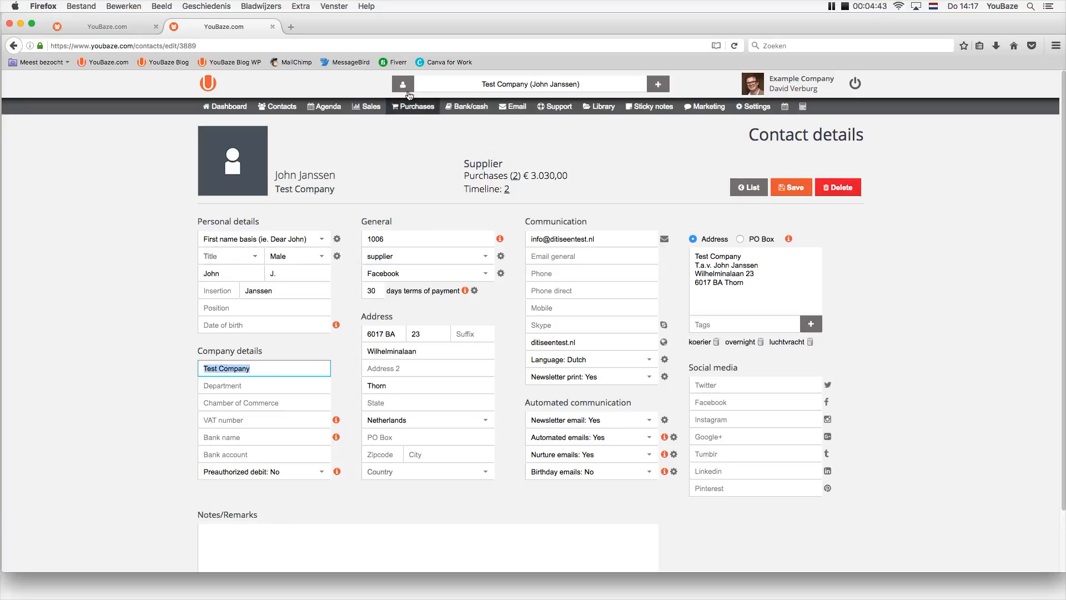
{"action": "left_click", "coordinate": [405, 87]}
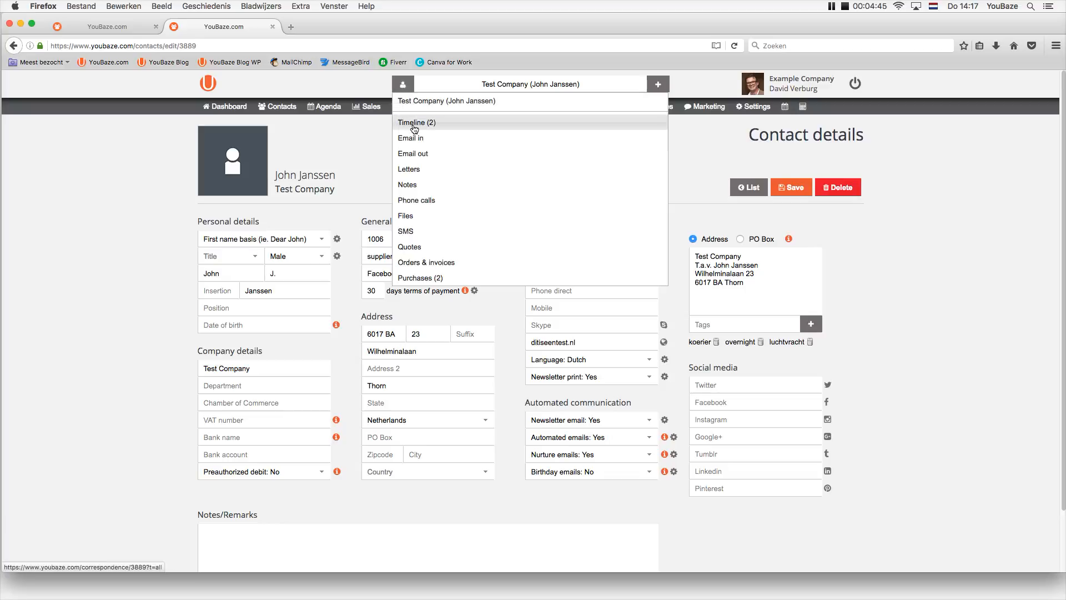
{"action": "left_click", "coordinate": [419, 279]}
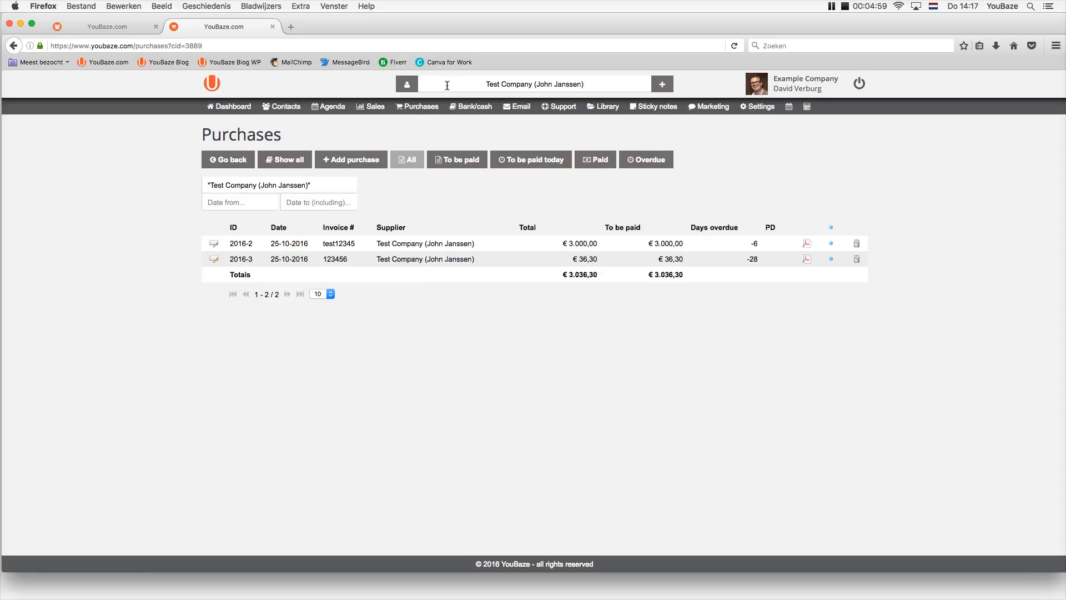
{"action": "left_click", "coordinate": [406, 88]}
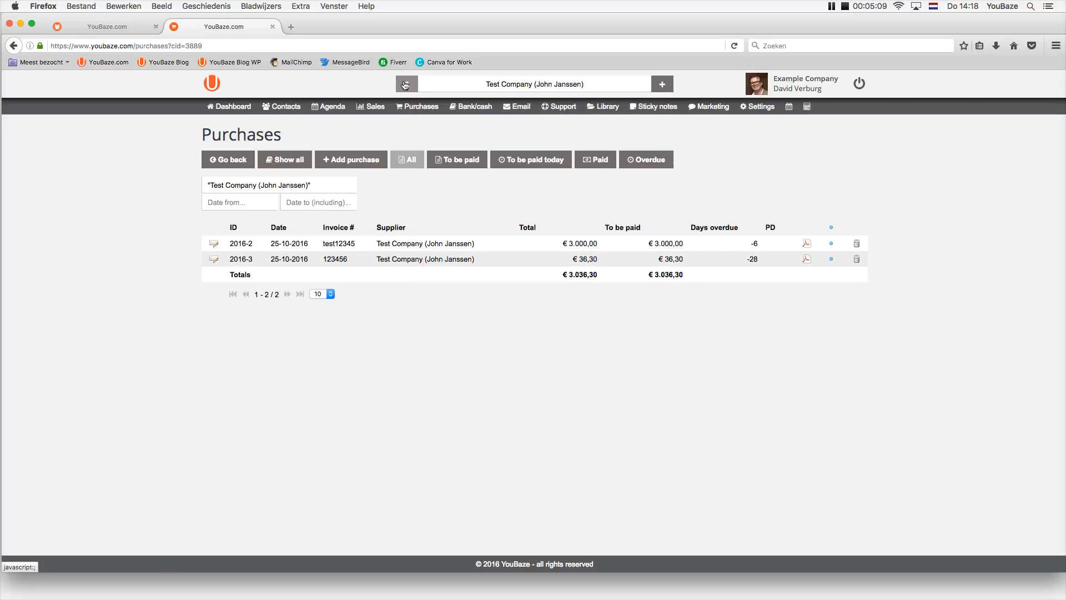
{"action": "left_click", "coordinate": [406, 86]}
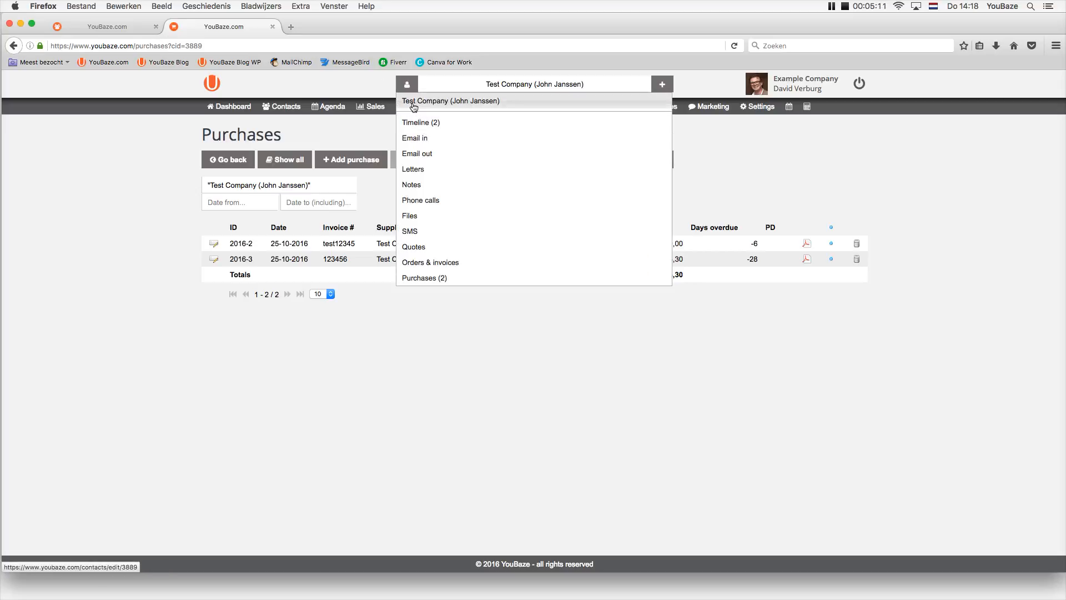
{"action": "left_click", "coordinate": [414, 102]}
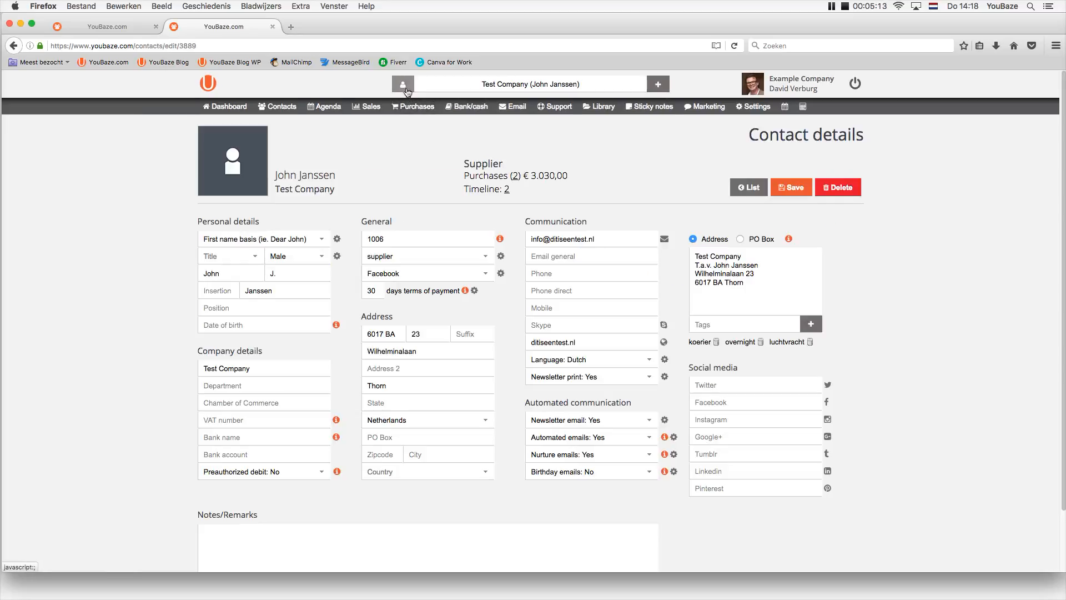
{"action": "left_click", "coordinate": [403, 86]}
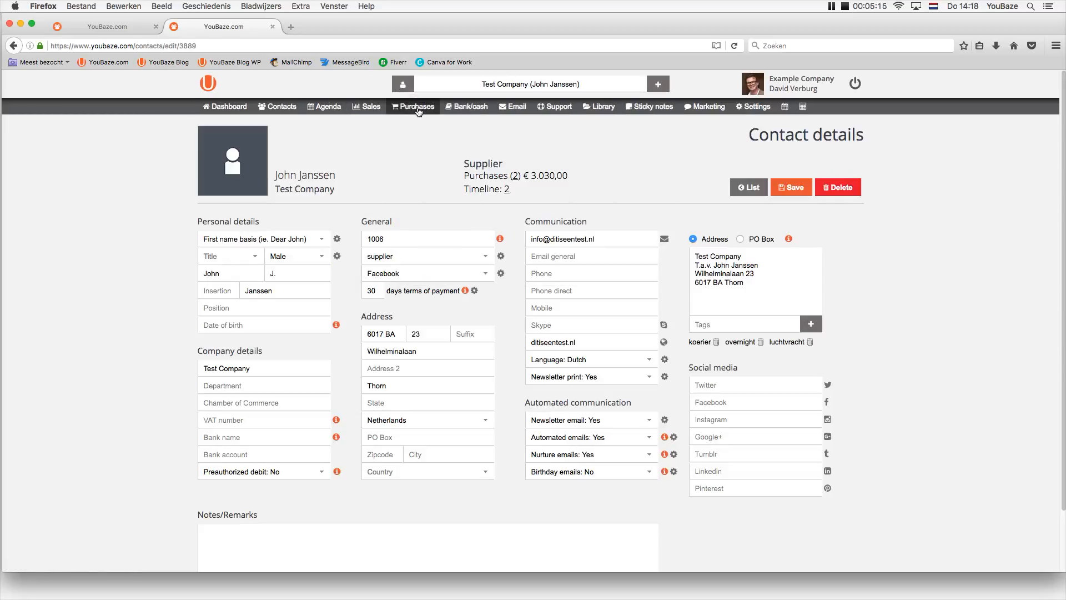
{"action": "left_click", "coordinate": [412, 107]}
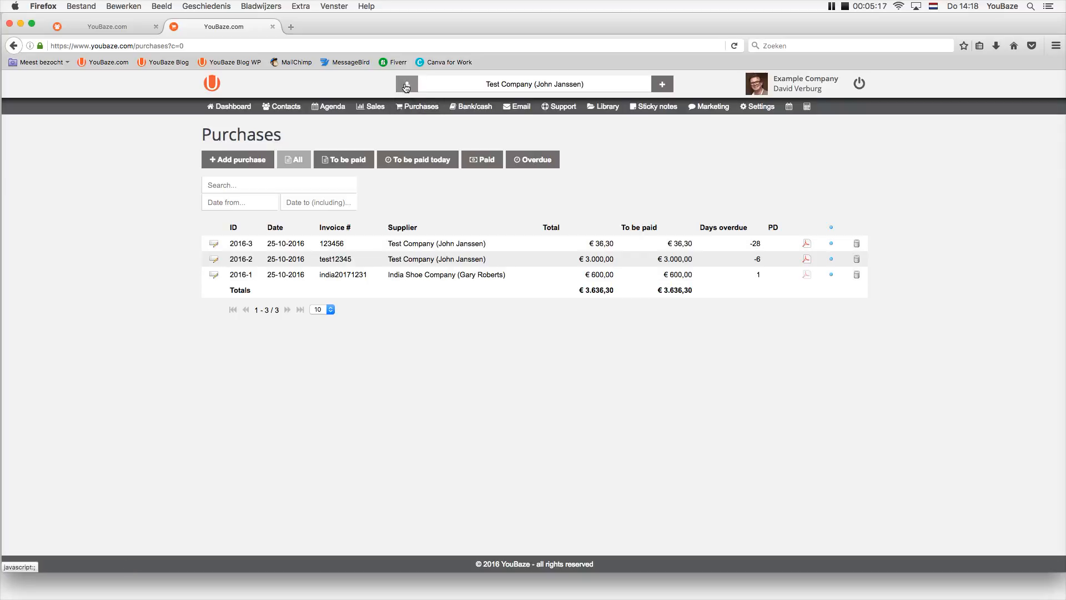
{"action": "left_click", "coordinate": [406, 86]}
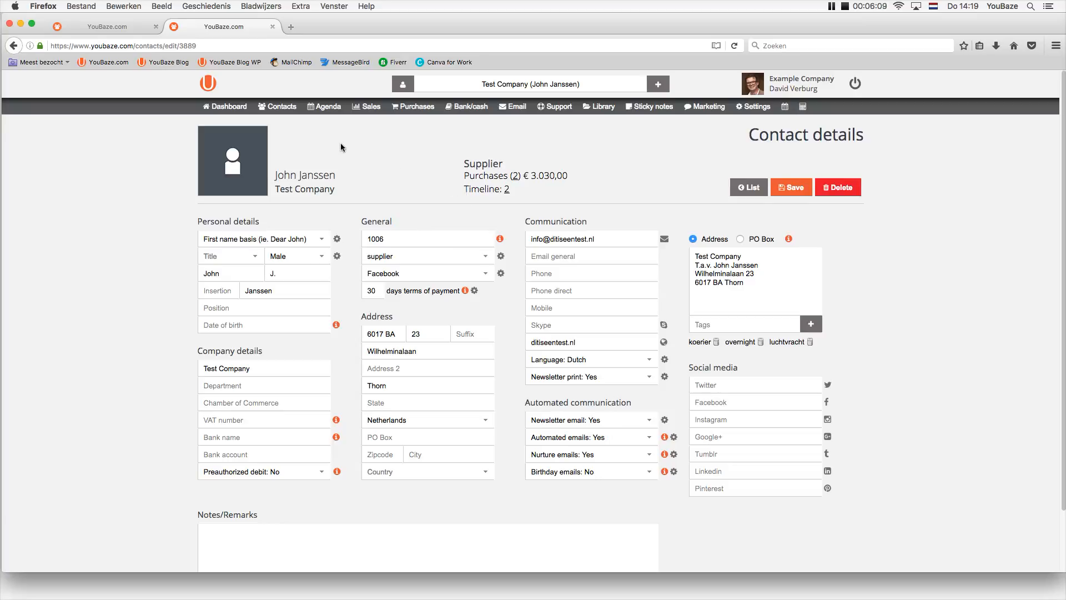
Replace Test Company's e-mail with the suggested support address and save, triggering the duplicate-email warning.
{"action": "mouse_move", "coordinate": [244, 153]}
{"action": "triple_click", "coordinate": [618, 243]}
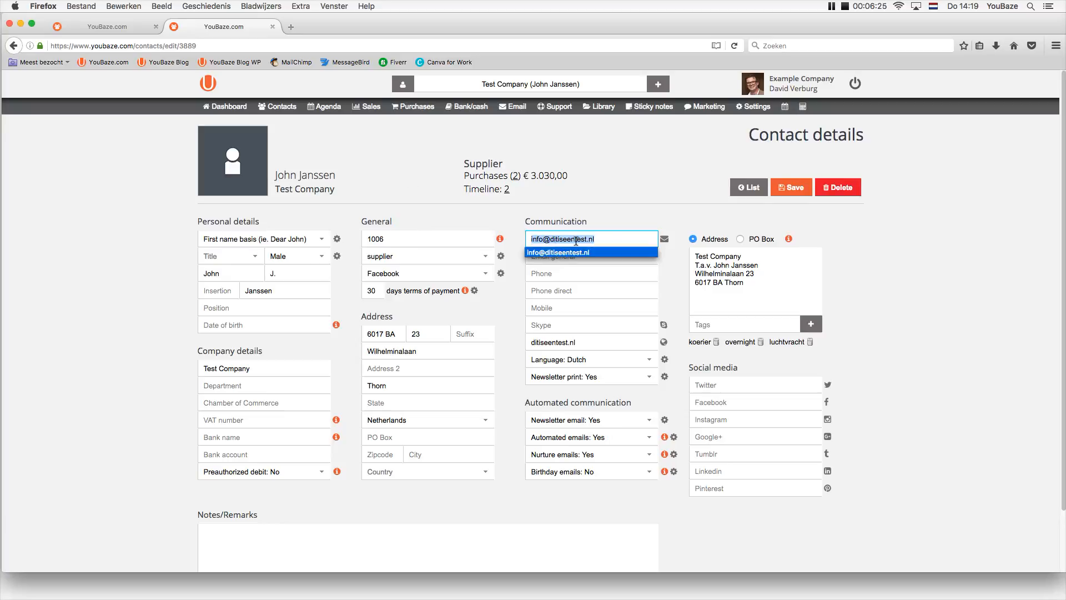
{"action": "key", "text": "Escape"}
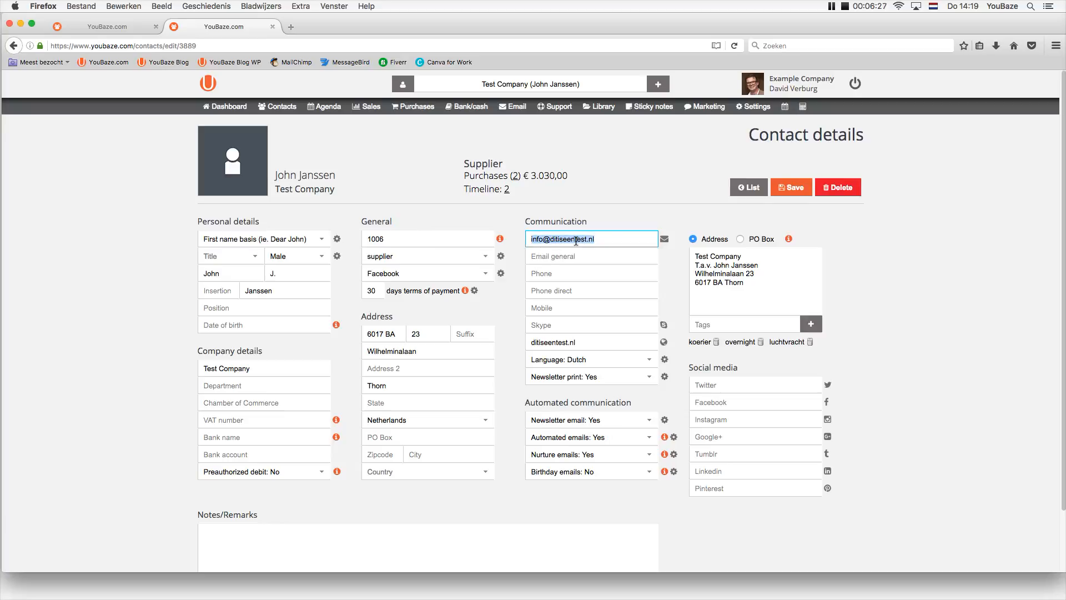
{"action": "type", "text": "supp"}
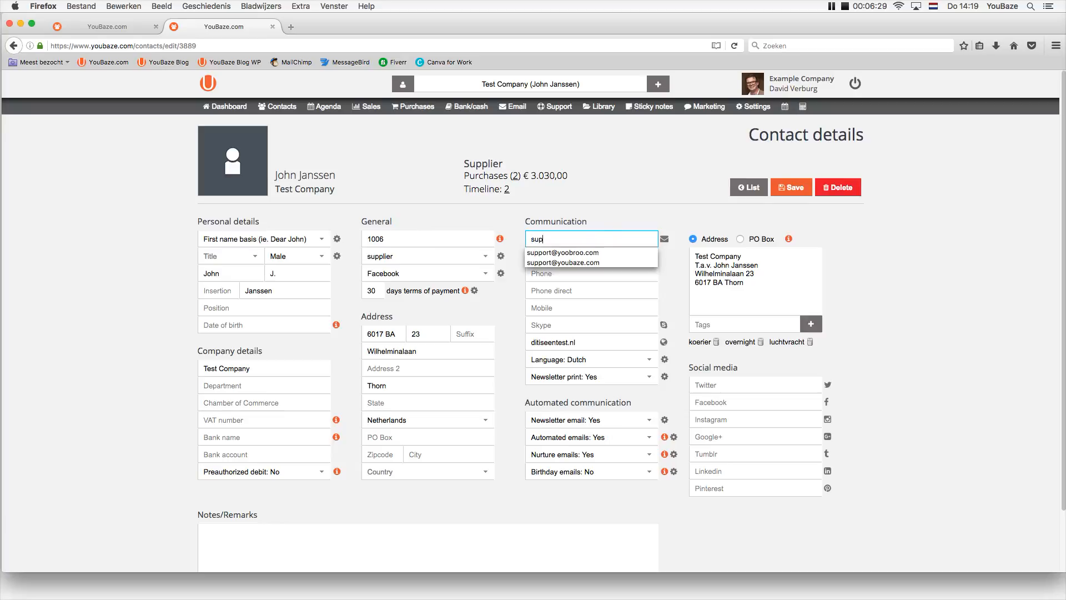
{"action": "key", "text": "Down"}
{"action": "key", "text": "Down"}
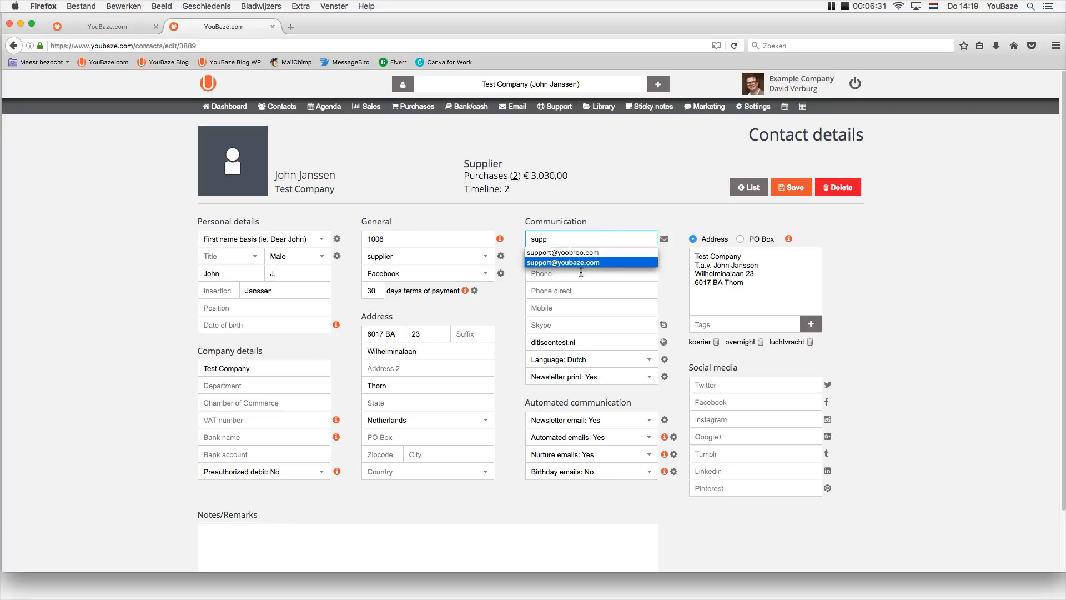
{"action": "key", "text": "Return"}
{"action": "left_click", "coordinate": [791, 187]}
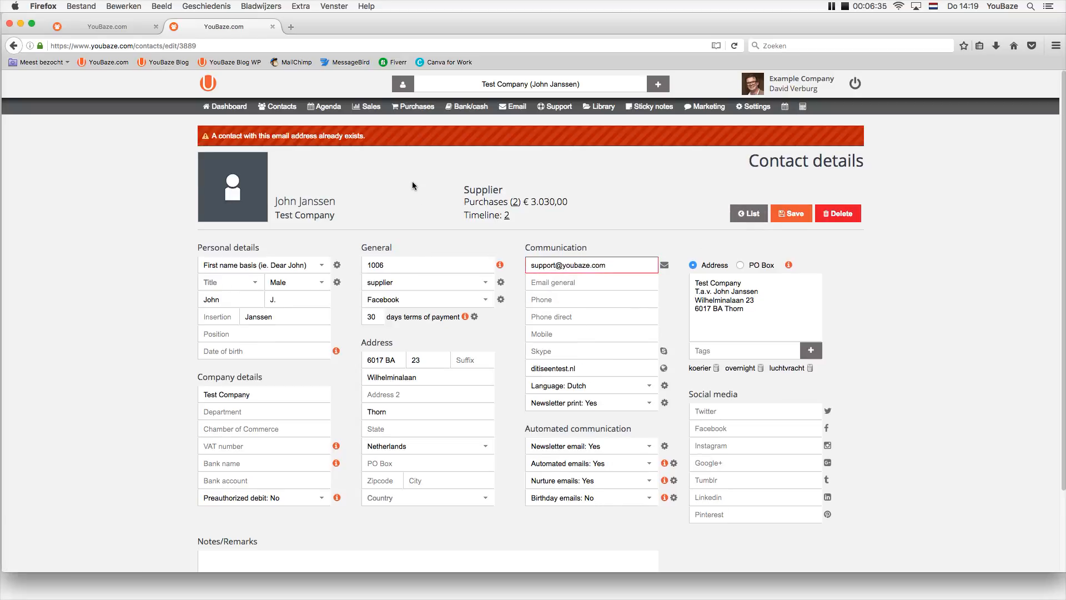
{"action": "triple_click", "coordinate": [549, 266]}
{"action": "left_click", "coordinate": [410, 191]}
{"action": "left_click", "coordinate": [501, 82]}
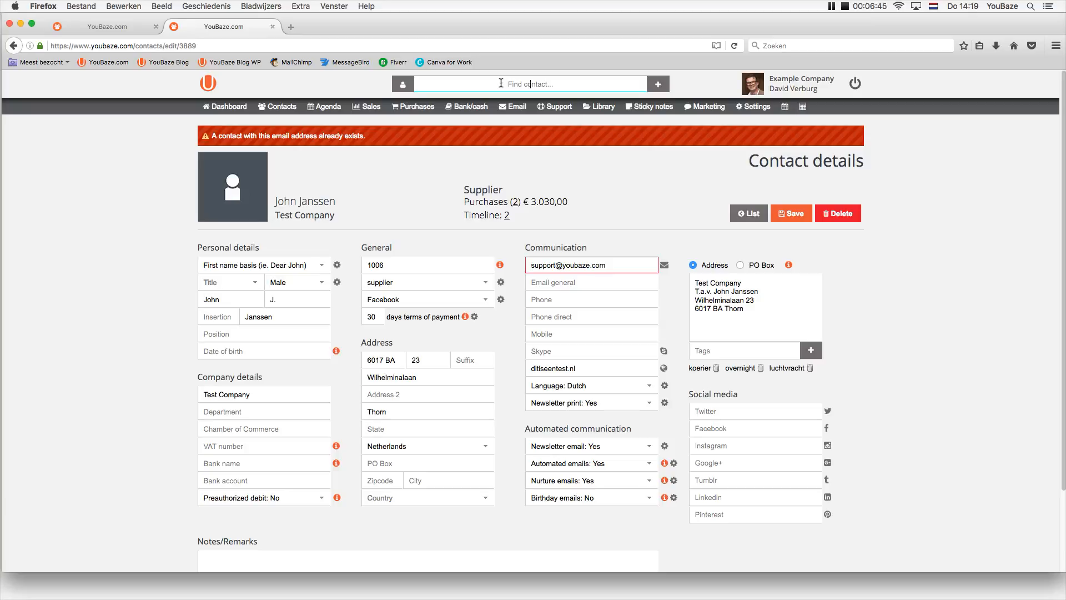
Open the support contact found by searching 'support', then add and remove a Gravatar photo.
{"action": "type", "text": "support"}
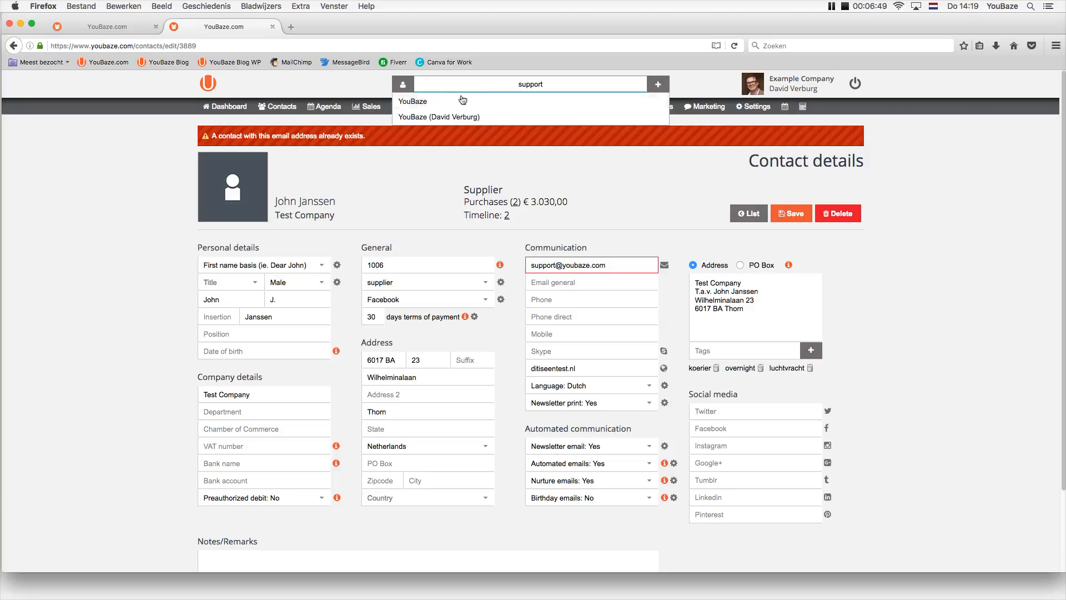
{"action": "left_click", "coordinate": [444, 117]}
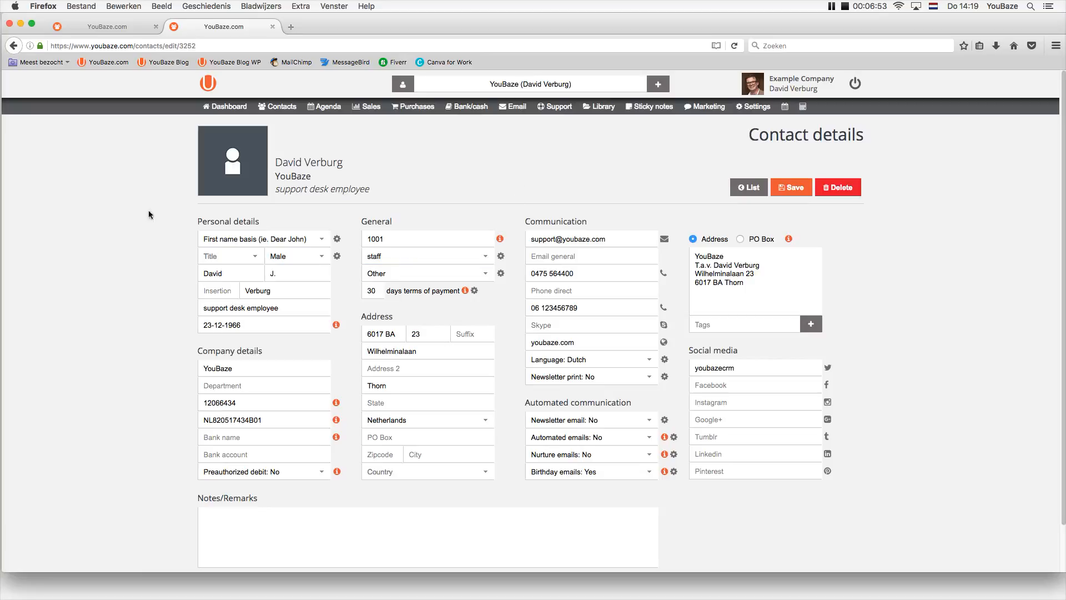
{"action": "mouse_move", "coordinate": [232, 136]}
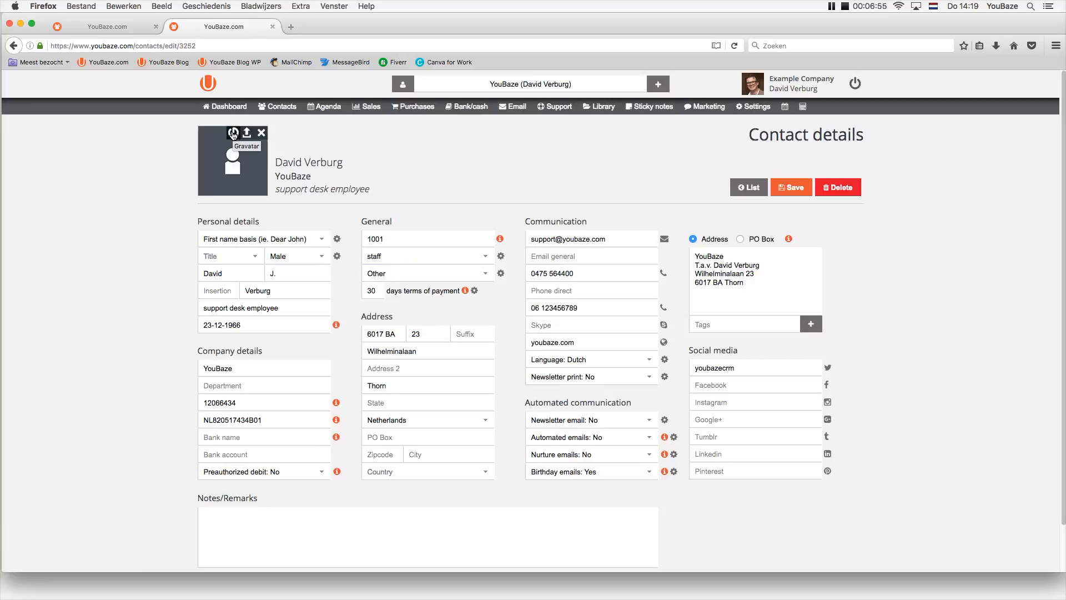
{"action": "left_click", "coordinate": [233, 134]}
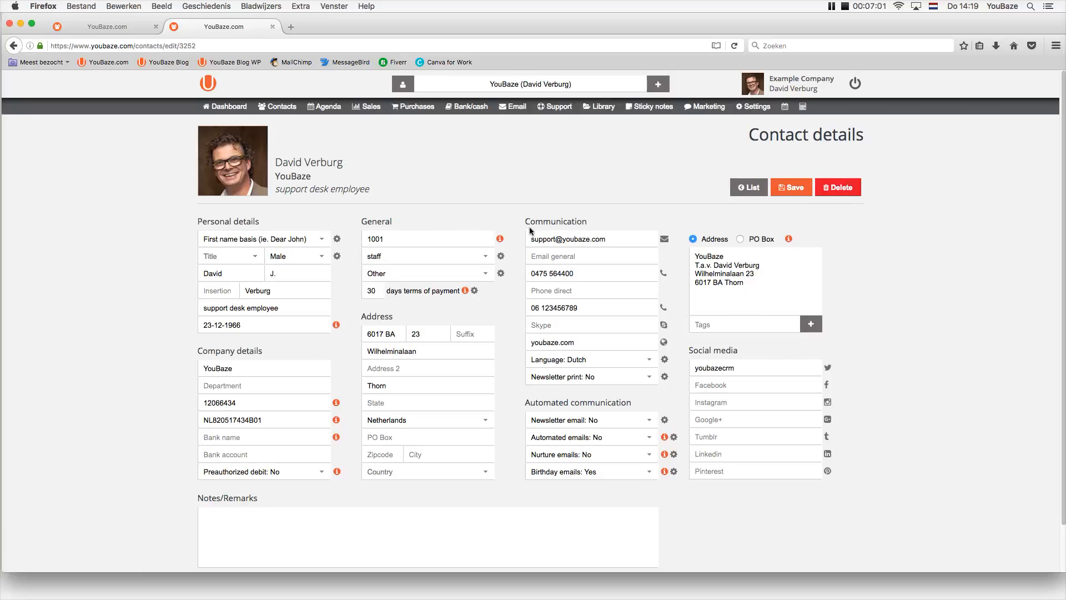
{"action": "mouse_move", "coordinate": [245, 135]}
{"action": "left_click", "coordinate": [261, 132]}
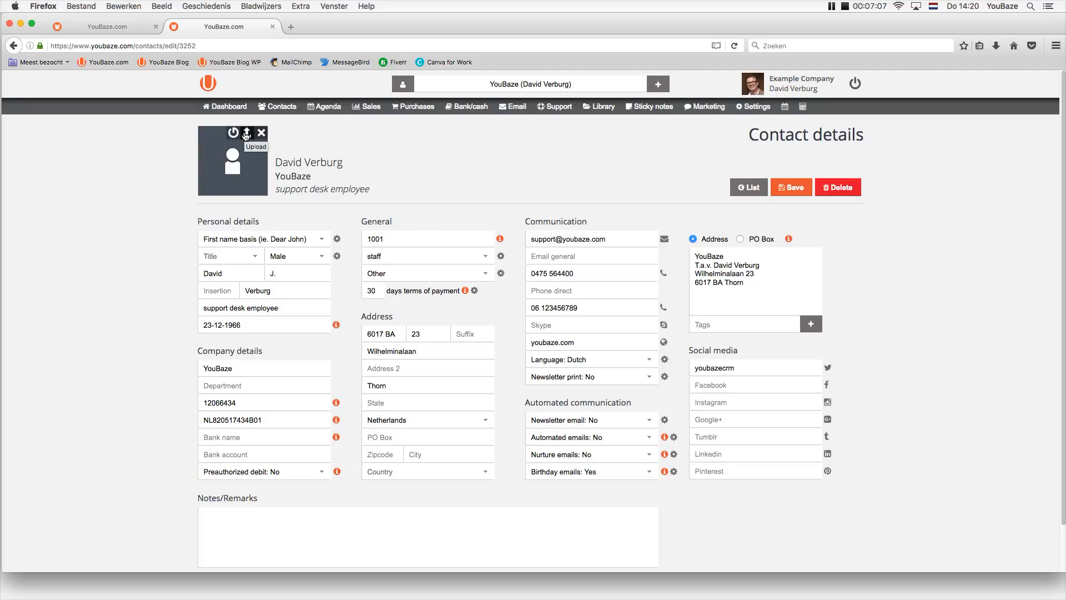
Upload david.png as the contact photo, zoom it out, crop it, and save.
{"action": "left_click", "coordinate": [246, 133]}
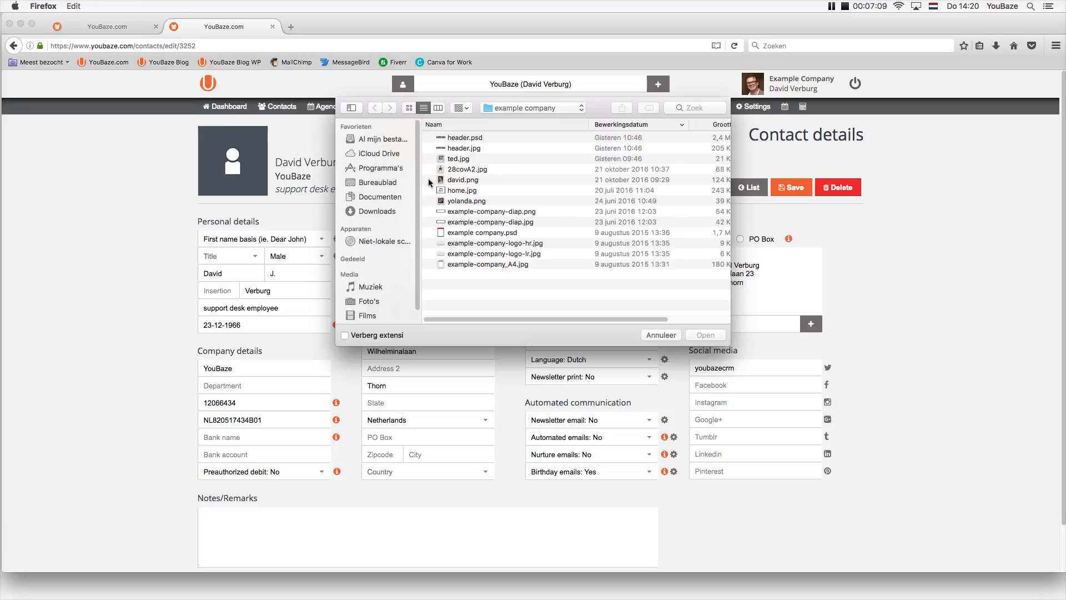
{"action": "left_click", "coordinate": [457, 180]}
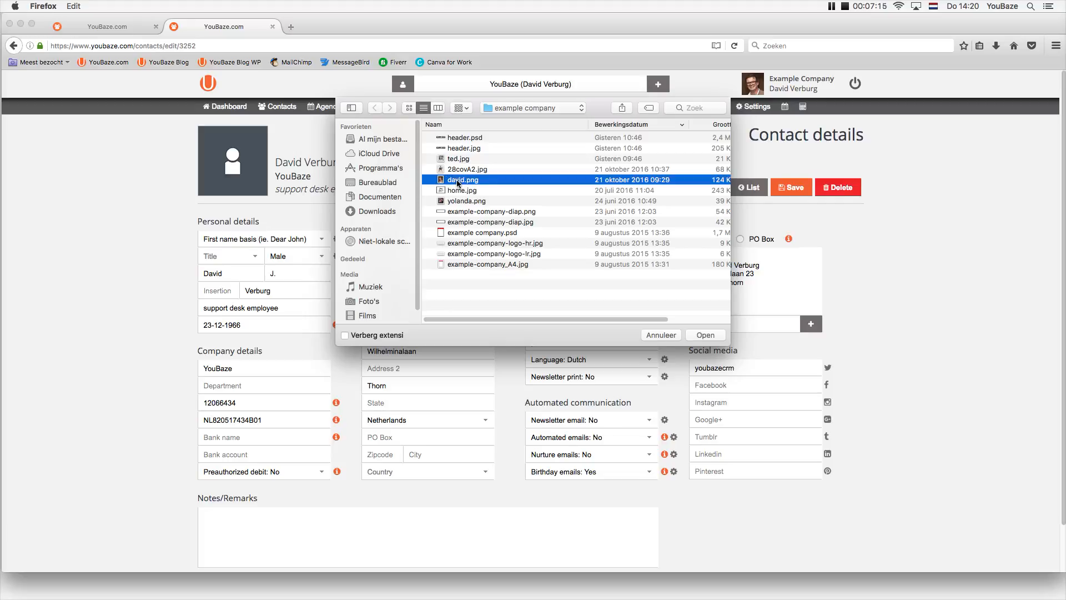
{"action": "left_click", "coordinate": [707, 336]}
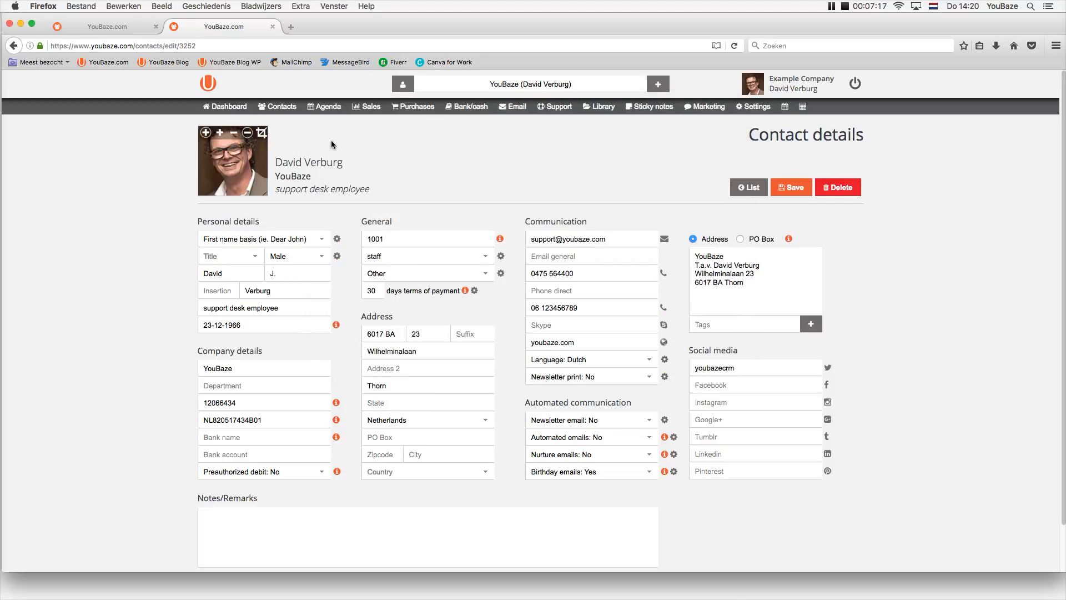
{"action": "left_click", "coordinate": [233, 134]}
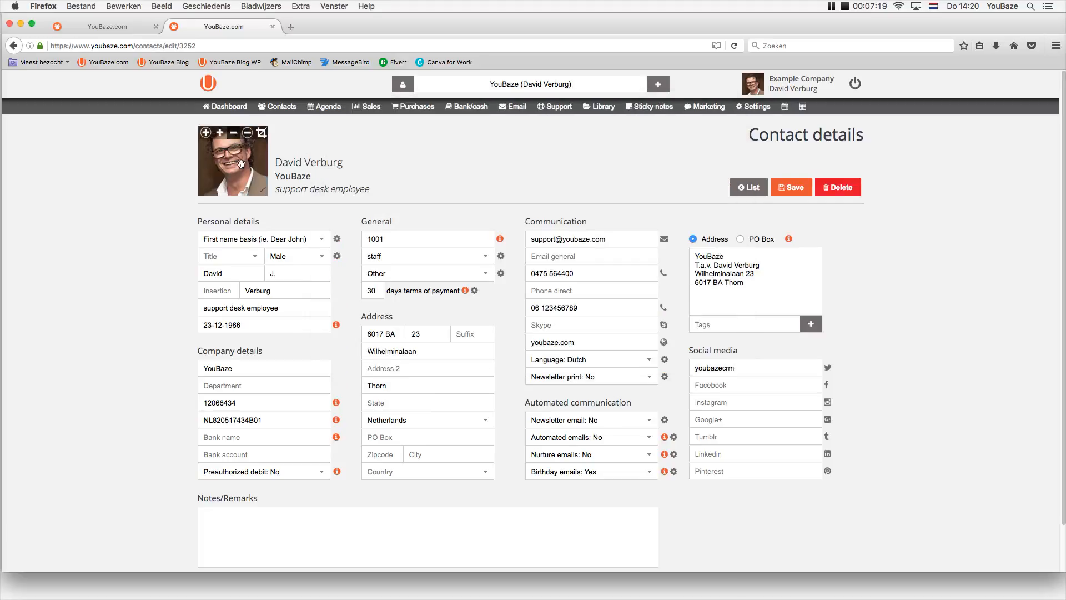
{"action": "left_click", "coordinate": [262, 136]}
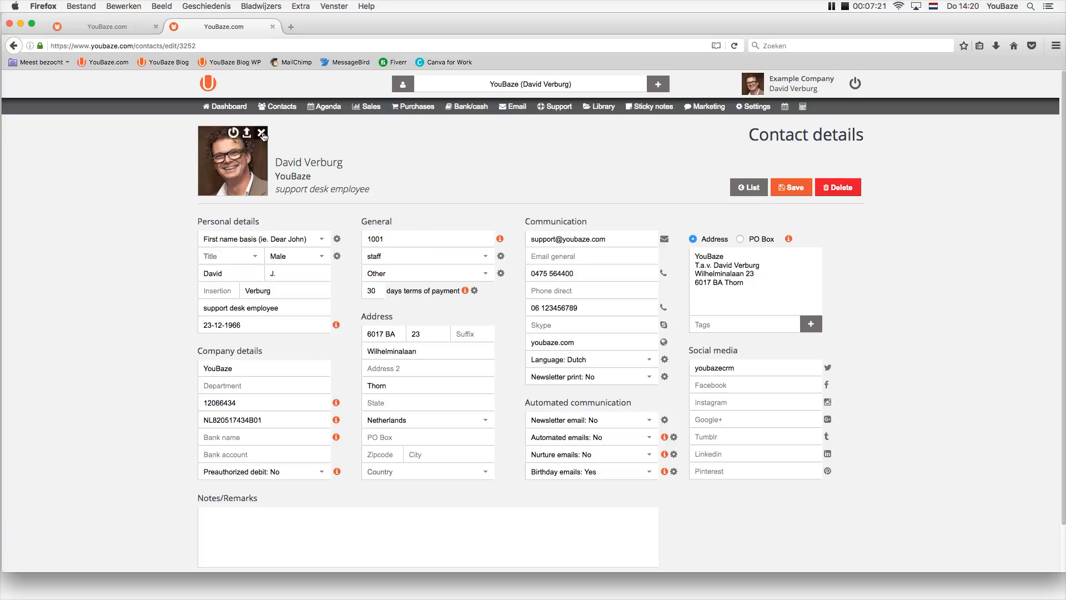
{"action": "left_click", "coordinate": [794, 190]}
Write 'this a cool way of communicating' in Notes/Remarks and save the contact.
{"action": "left_click", "coordinate": [497, 85]}
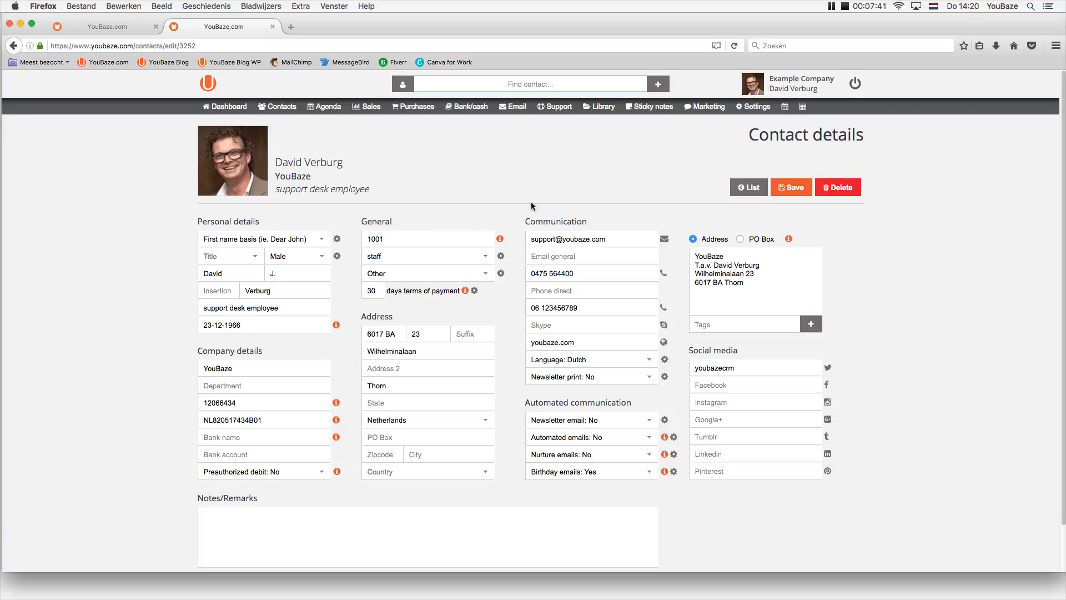
{"action": "left_click", "coordinate": [279, 543]}
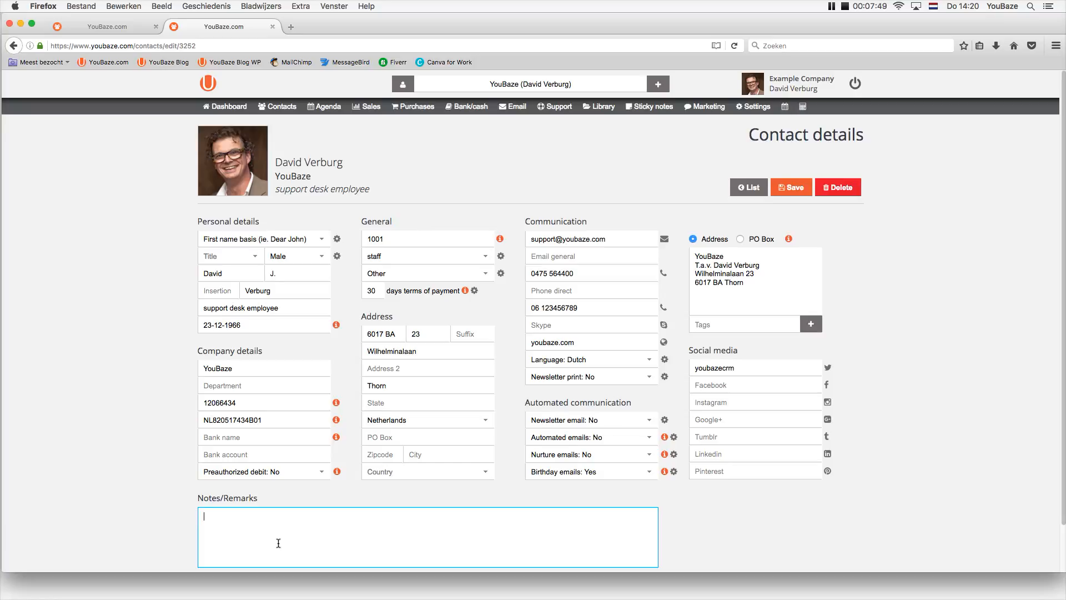
{"action": "type", "text": "like"}
{"action": "key", "text": "BackSpace"}
{"action": "key", "text": "BackSpace"}
{"action": "key", "text": "BackSpace"}
{"action": "type", "text": "his a cool way of communicating"}
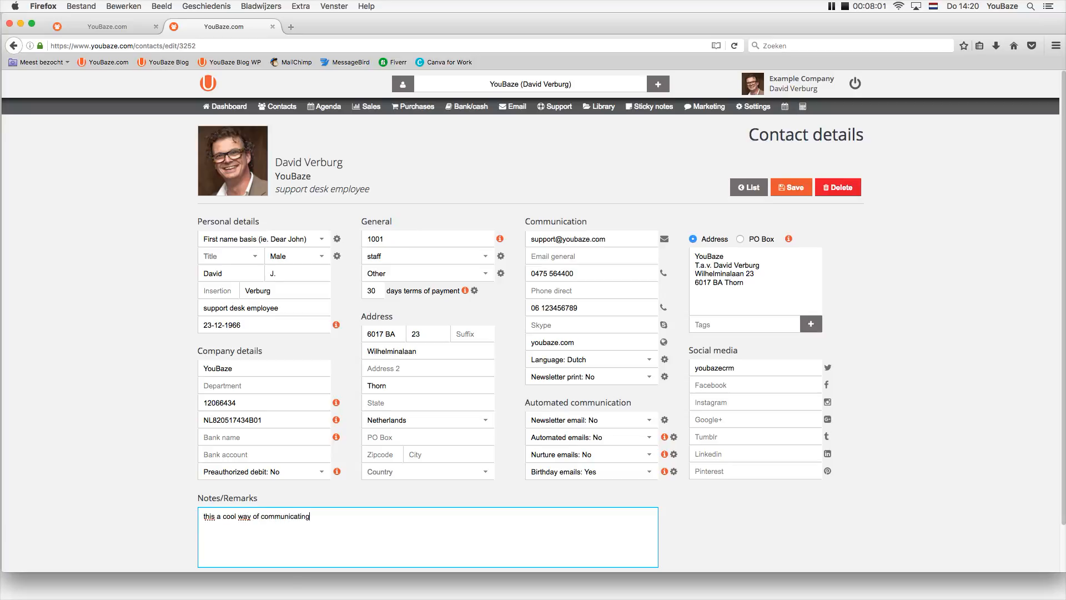
{"action": "left_click", "coordinate": [187, 454]}
{"action": "left_click", "coordinate": [791, 187]}
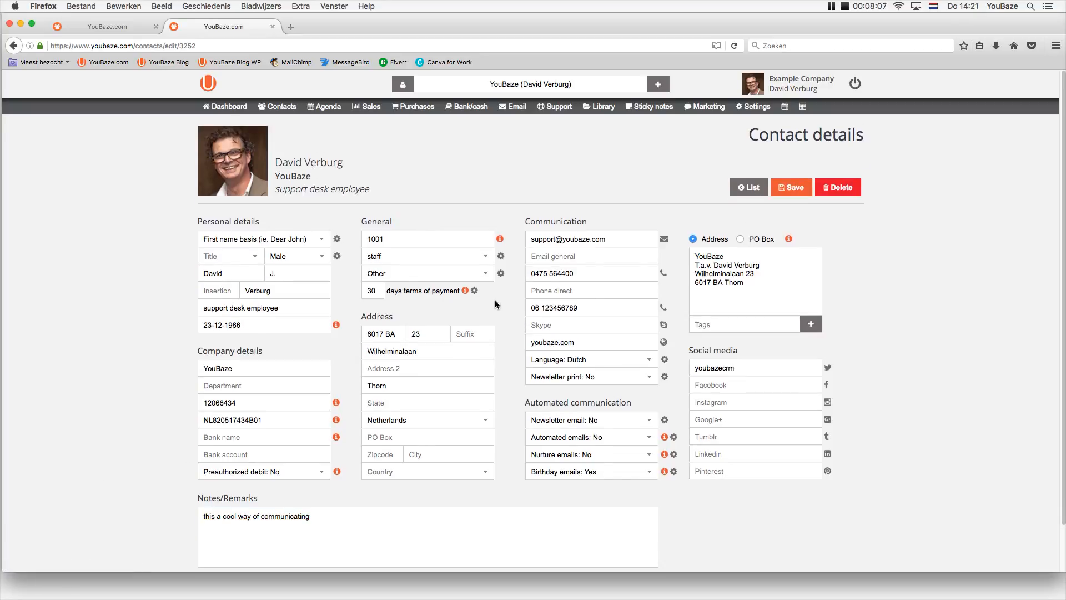
Try a contact search for 'commu', cancel it, and show the Settings menu.
{"action": "left_click", "coordinate": [503, 83]}
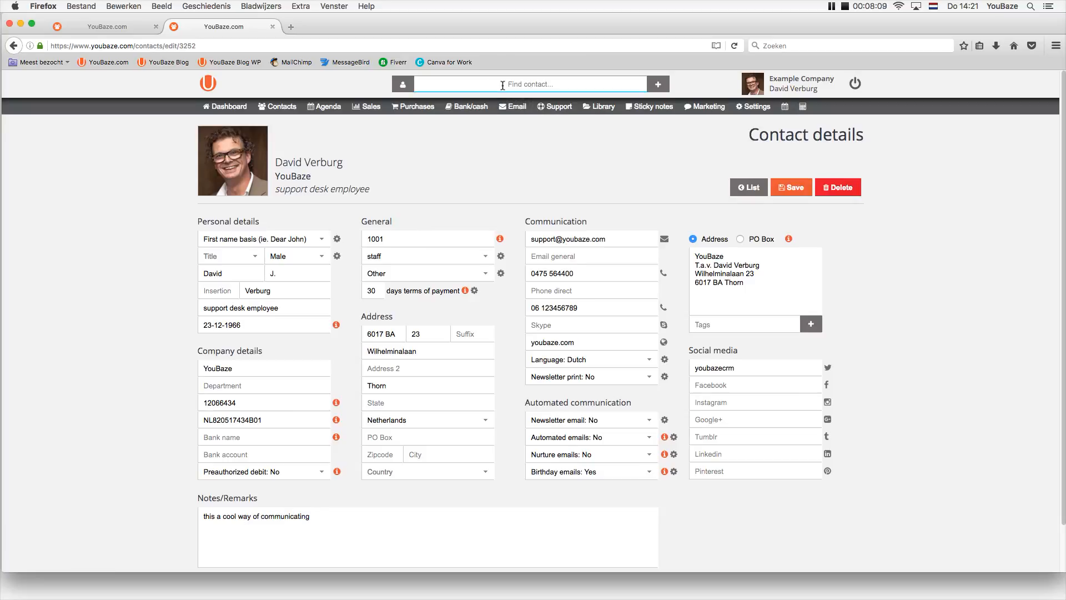
{"action": "type", "text": "communi"}
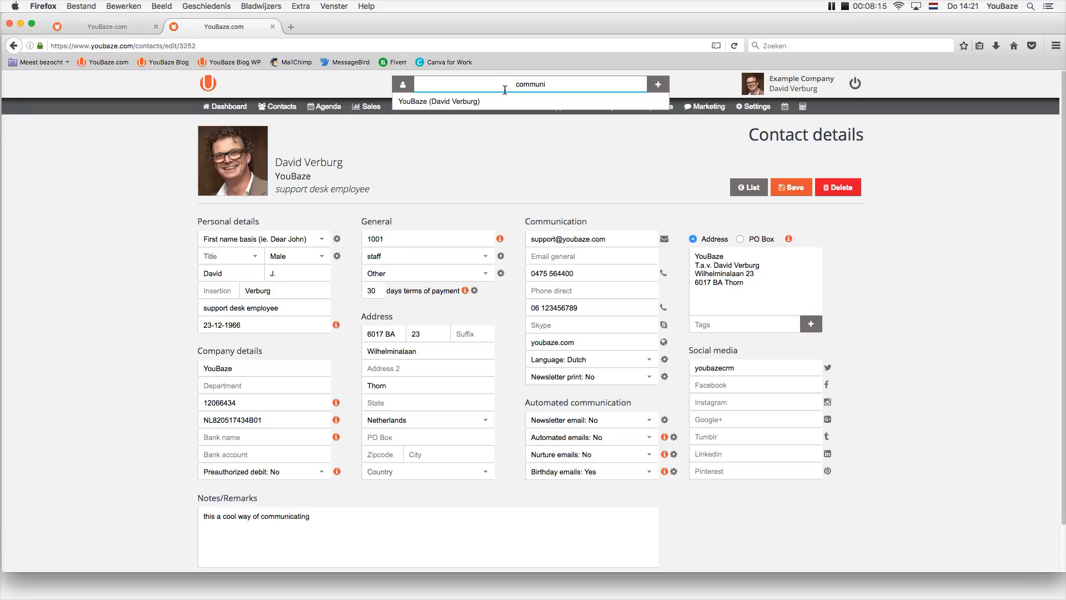
{"action": "key", "text": "BackSpace"}
{"action": "key", "text": "BackSpace"}
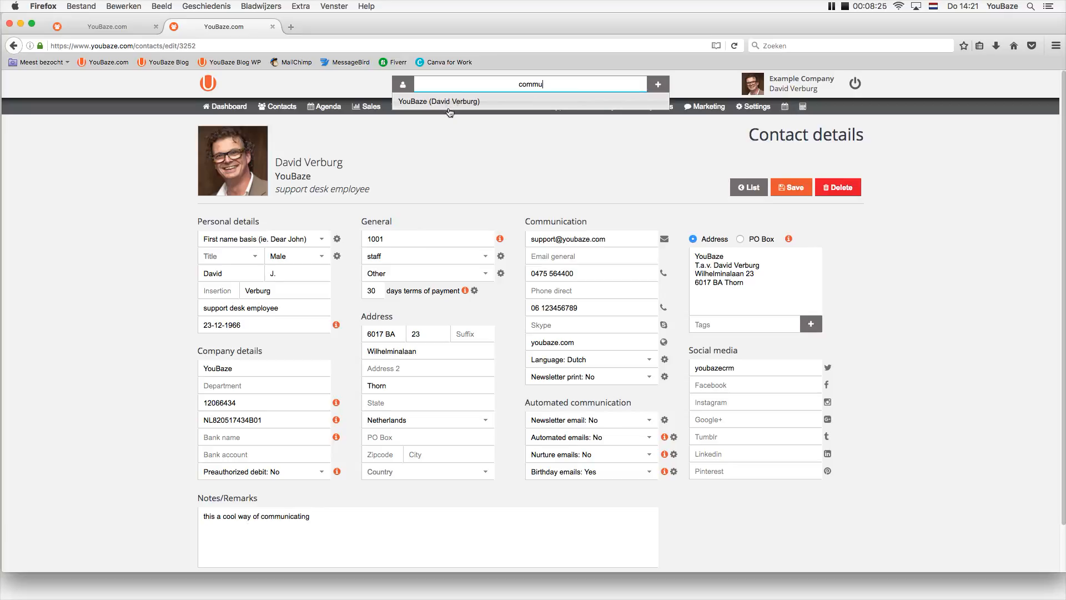
{"action": "left_click_drag", "start_coordinate": [550, 85], "coordinate": [495, 80]}
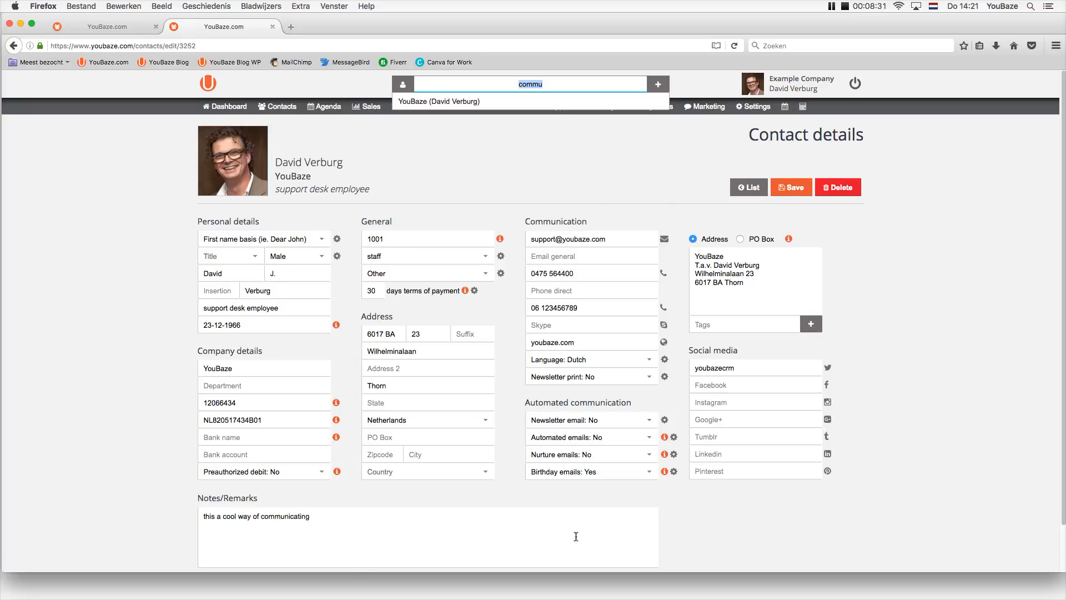
{"action": "left_click", "coordinate": [114, 348]}
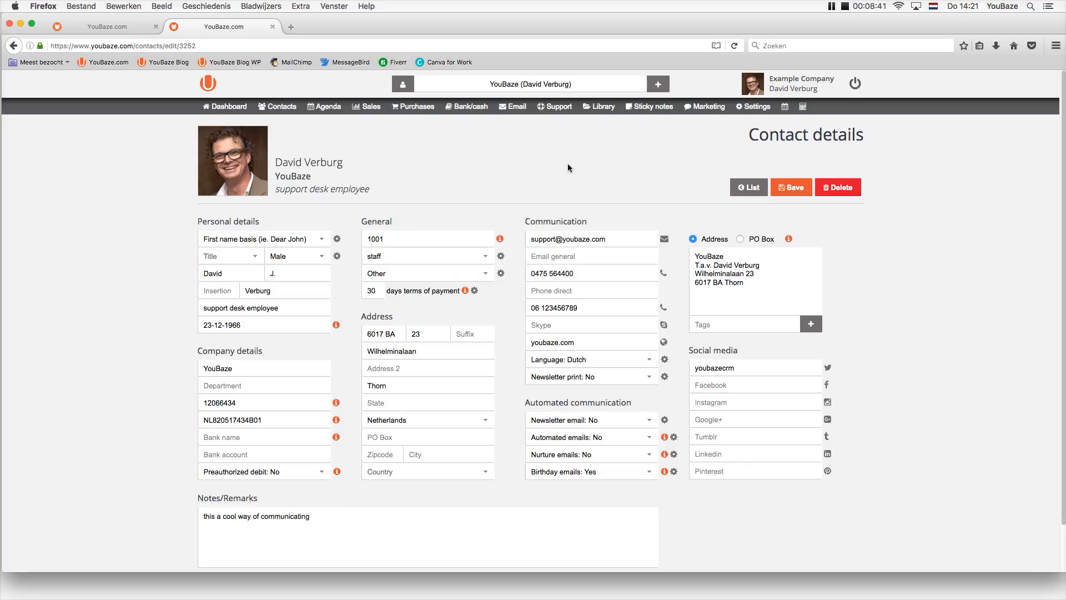
{"action": "left_click", "coordinate": [753, 109]}
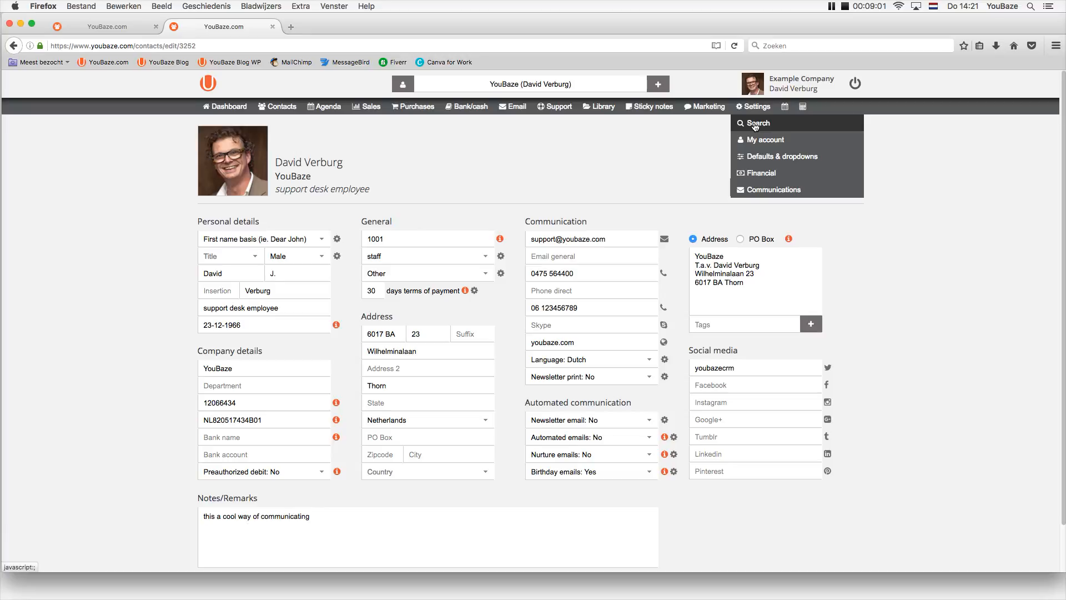
Search settings for 'add user' and go to the Manage users page.
{"action": "left_click", "coordinate": [755, 124]}
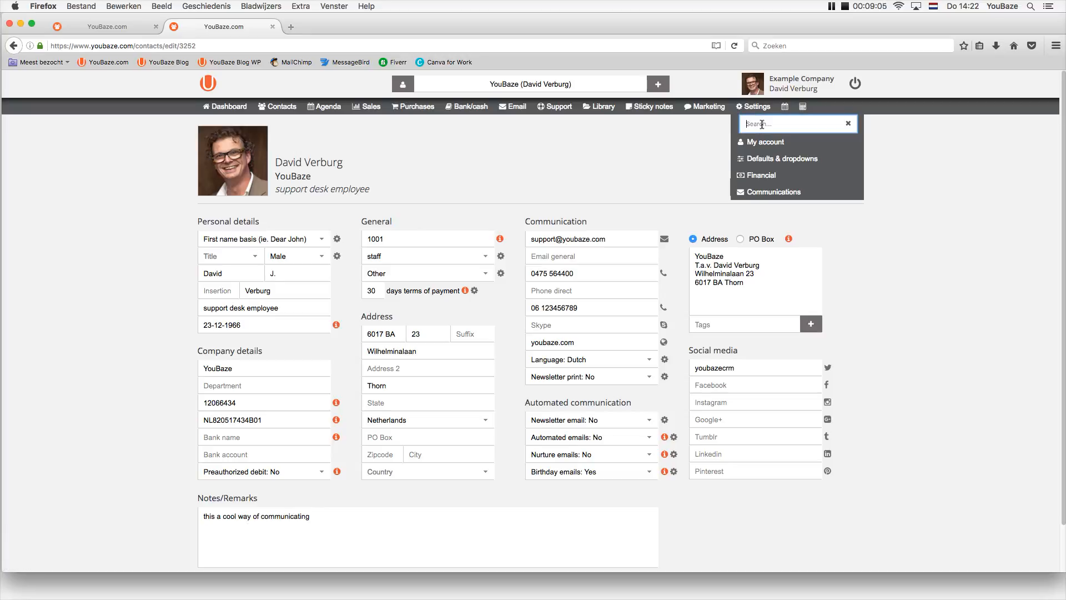
{"action": "type", "text": "add us"}
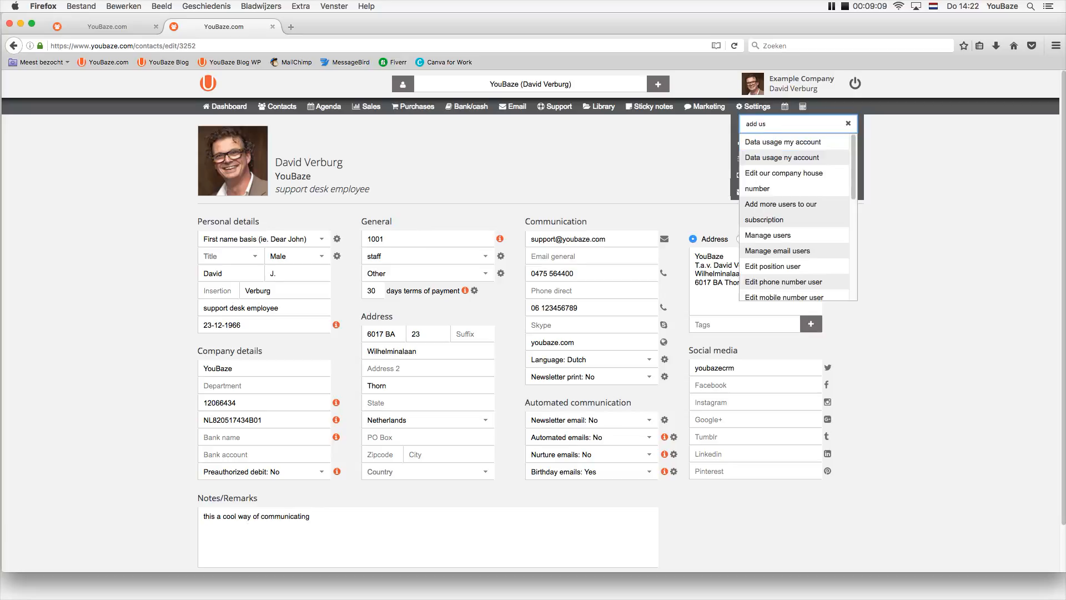
{"action": "type", "text": "er"}
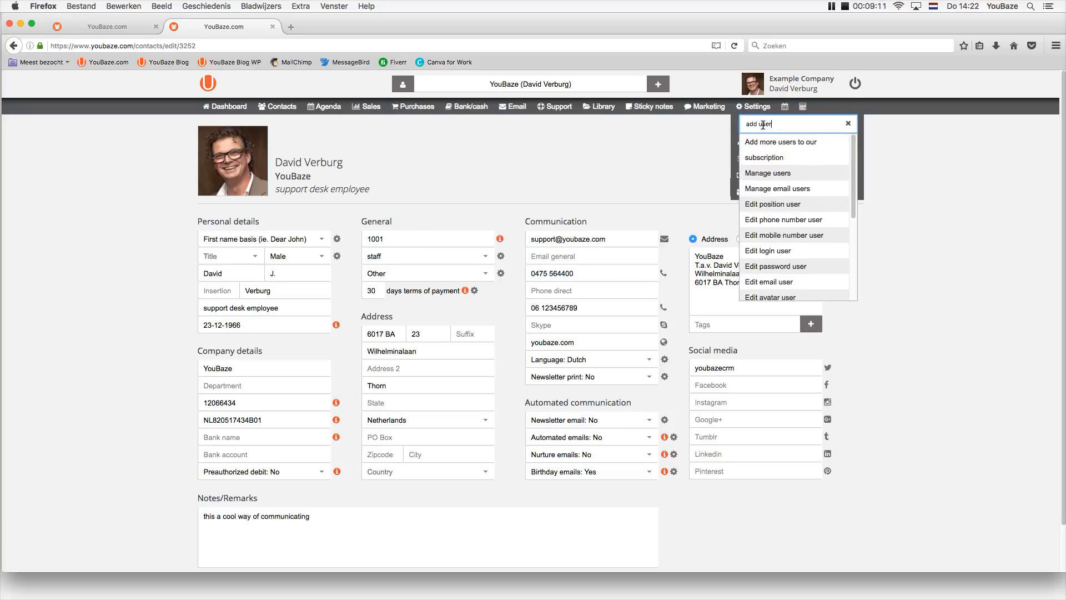
{"action": "left_click", "coordinate": [764, 174]}
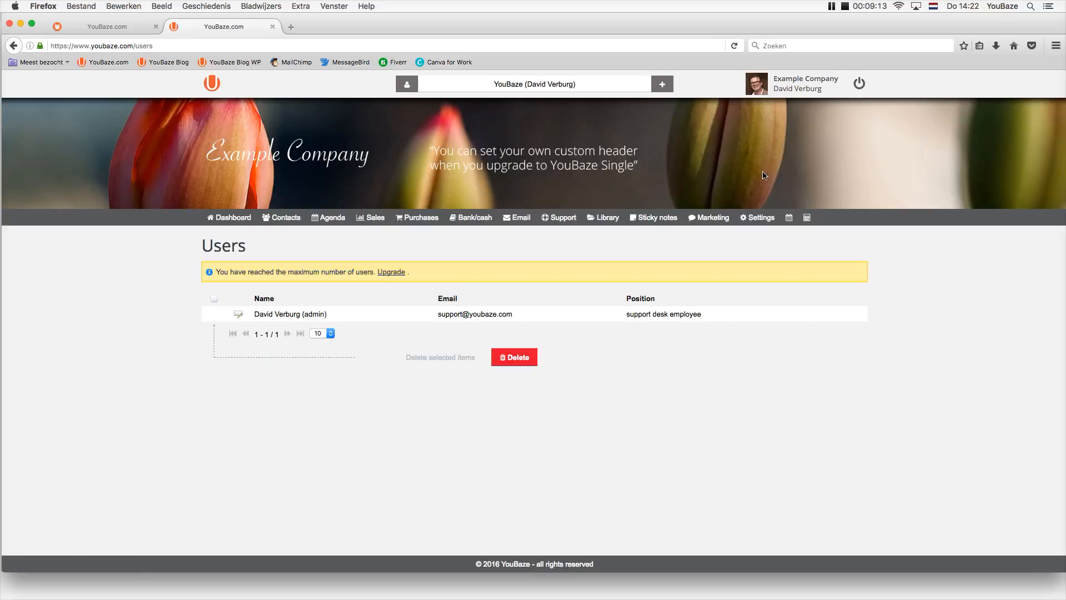
Search settings for 'upgrade' and go to the Upgrade subscription page.
{"action": "mouse_move", "coordinate": [754, 218]}
{"action": "left_click", "coordinate": [756, 236]}
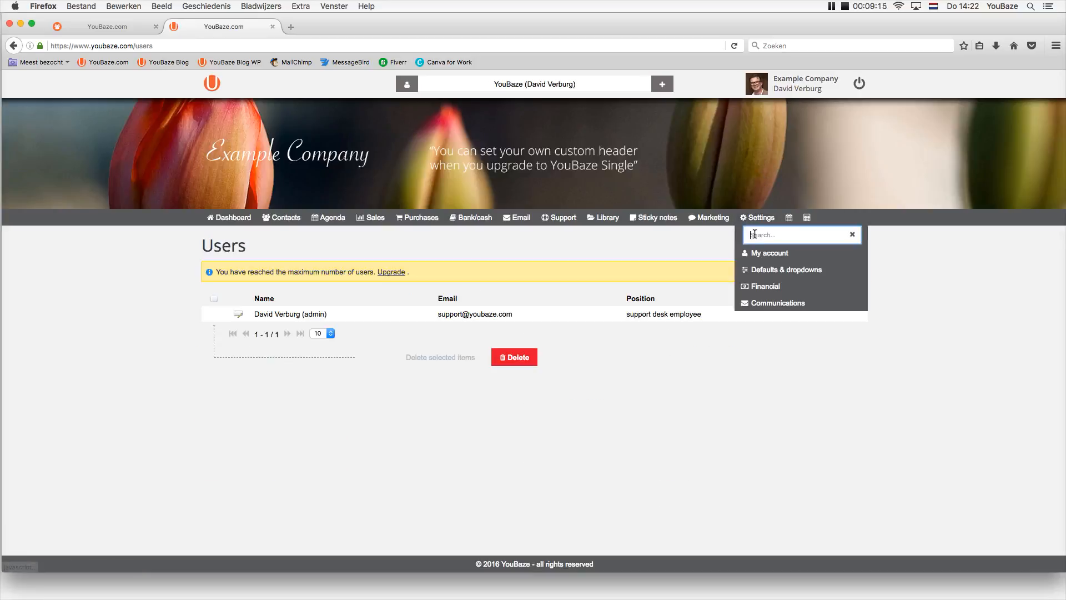
{"action": "type", "text": "upgrade"}
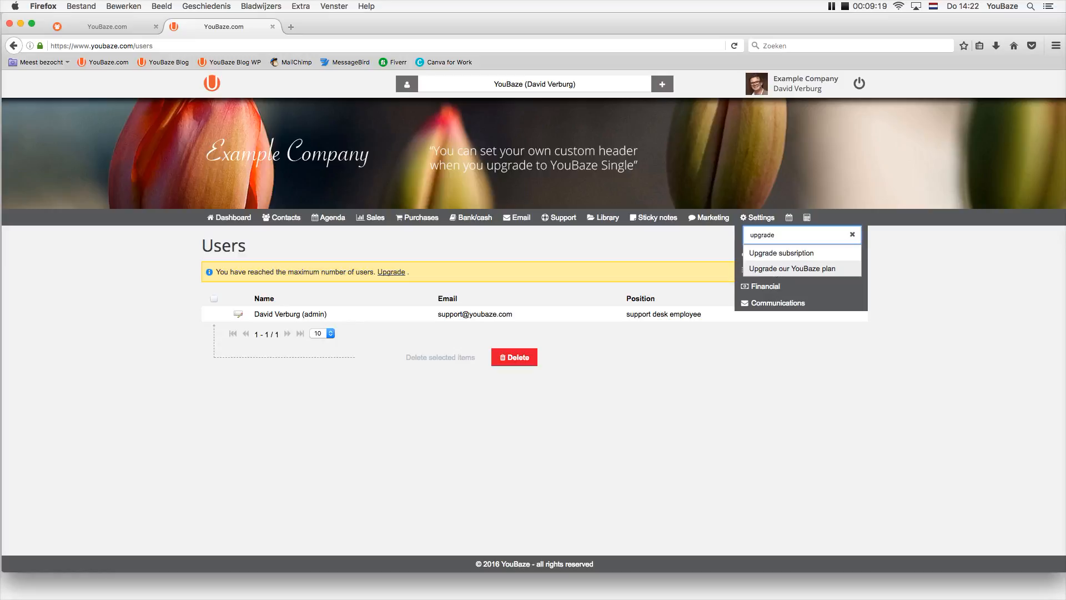
{"action": "left_click", "coordinate": [759, 254]}
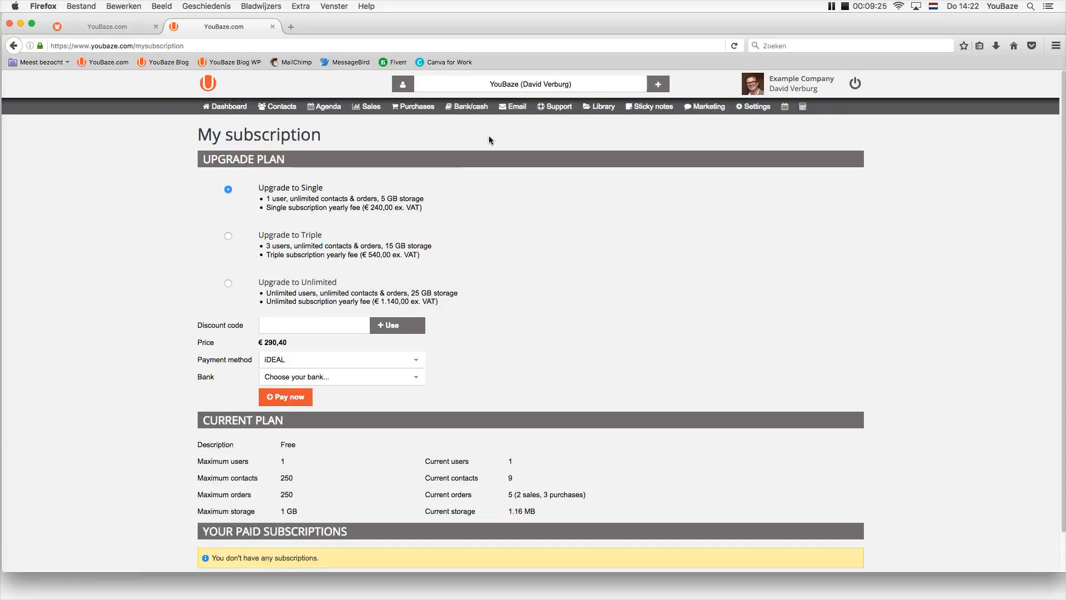
Search the settings for 'mailchim' and open the MailChimp setting from the results.
{"action": "left_click", "coordinate": [757, 110]}
{"action": "left_click", "coordinate": [758, 123]}
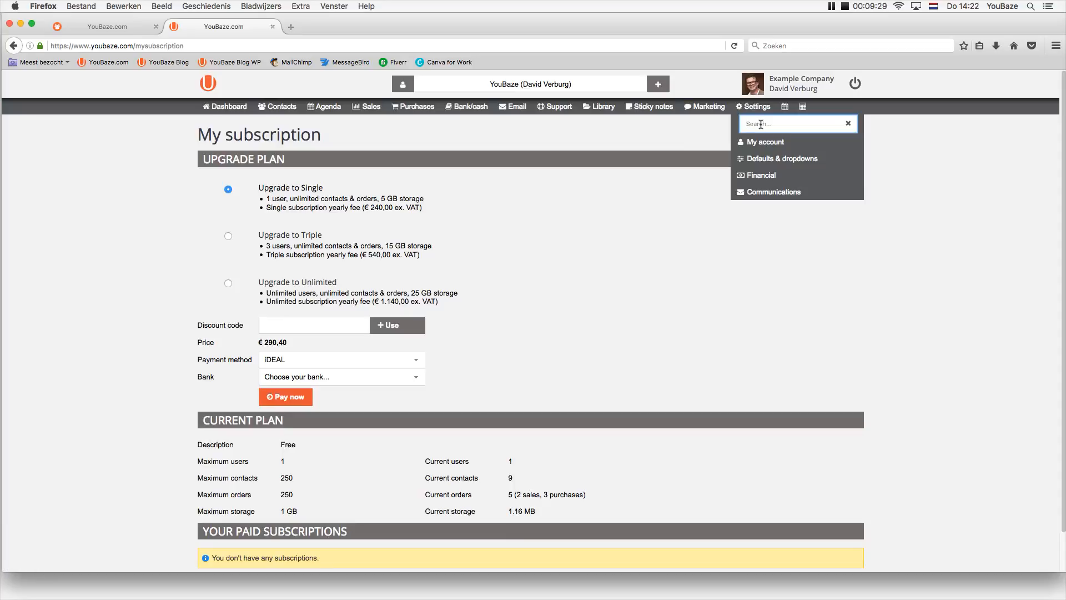
{"action": "type", "text": "mailchimp"}
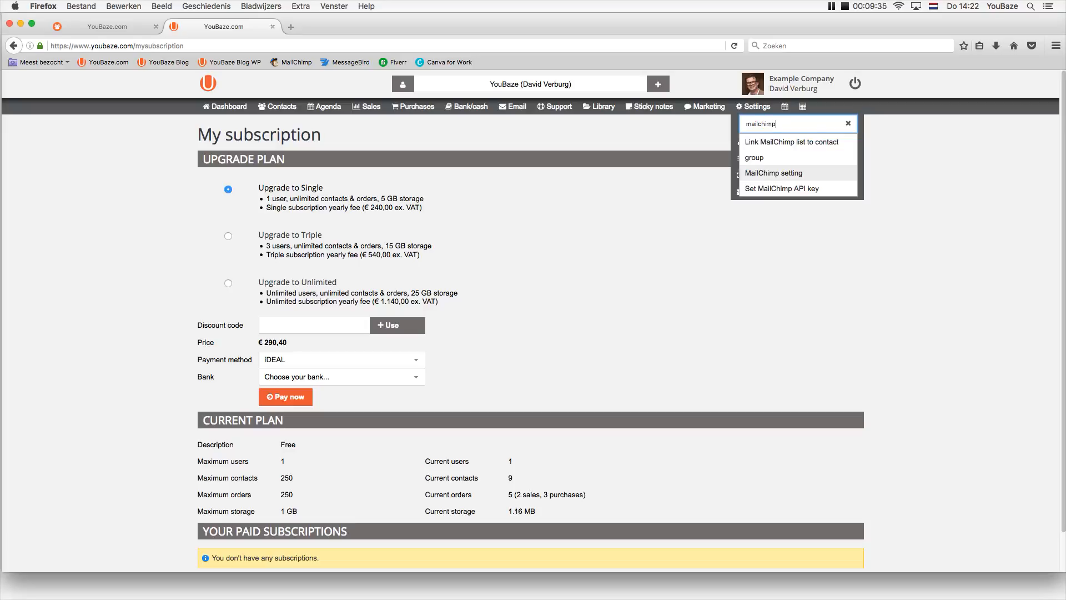
{"action": "left_click", "coordinate": [760, 177]}
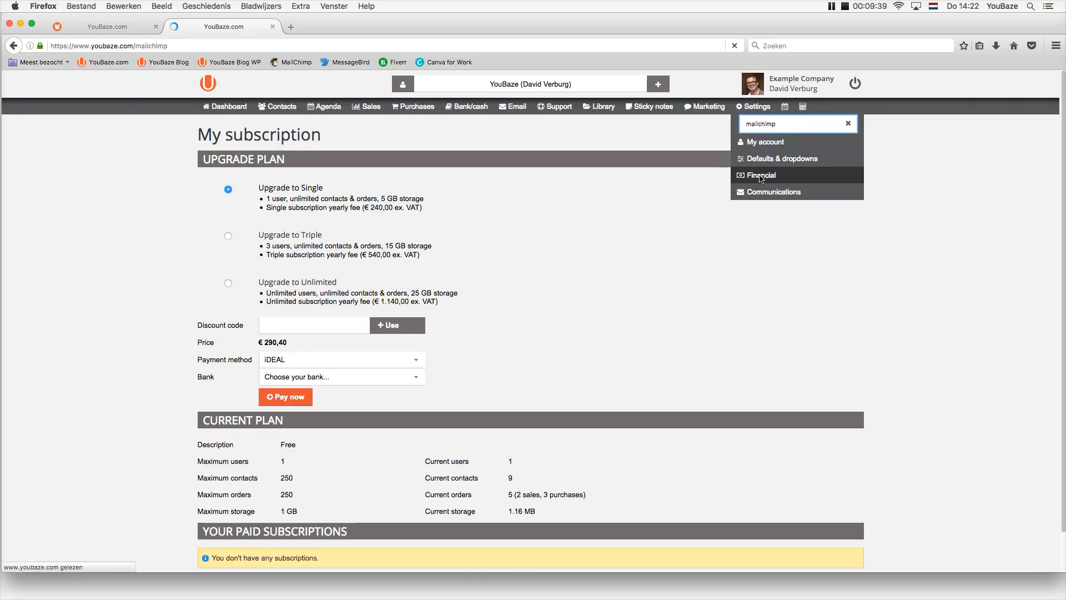